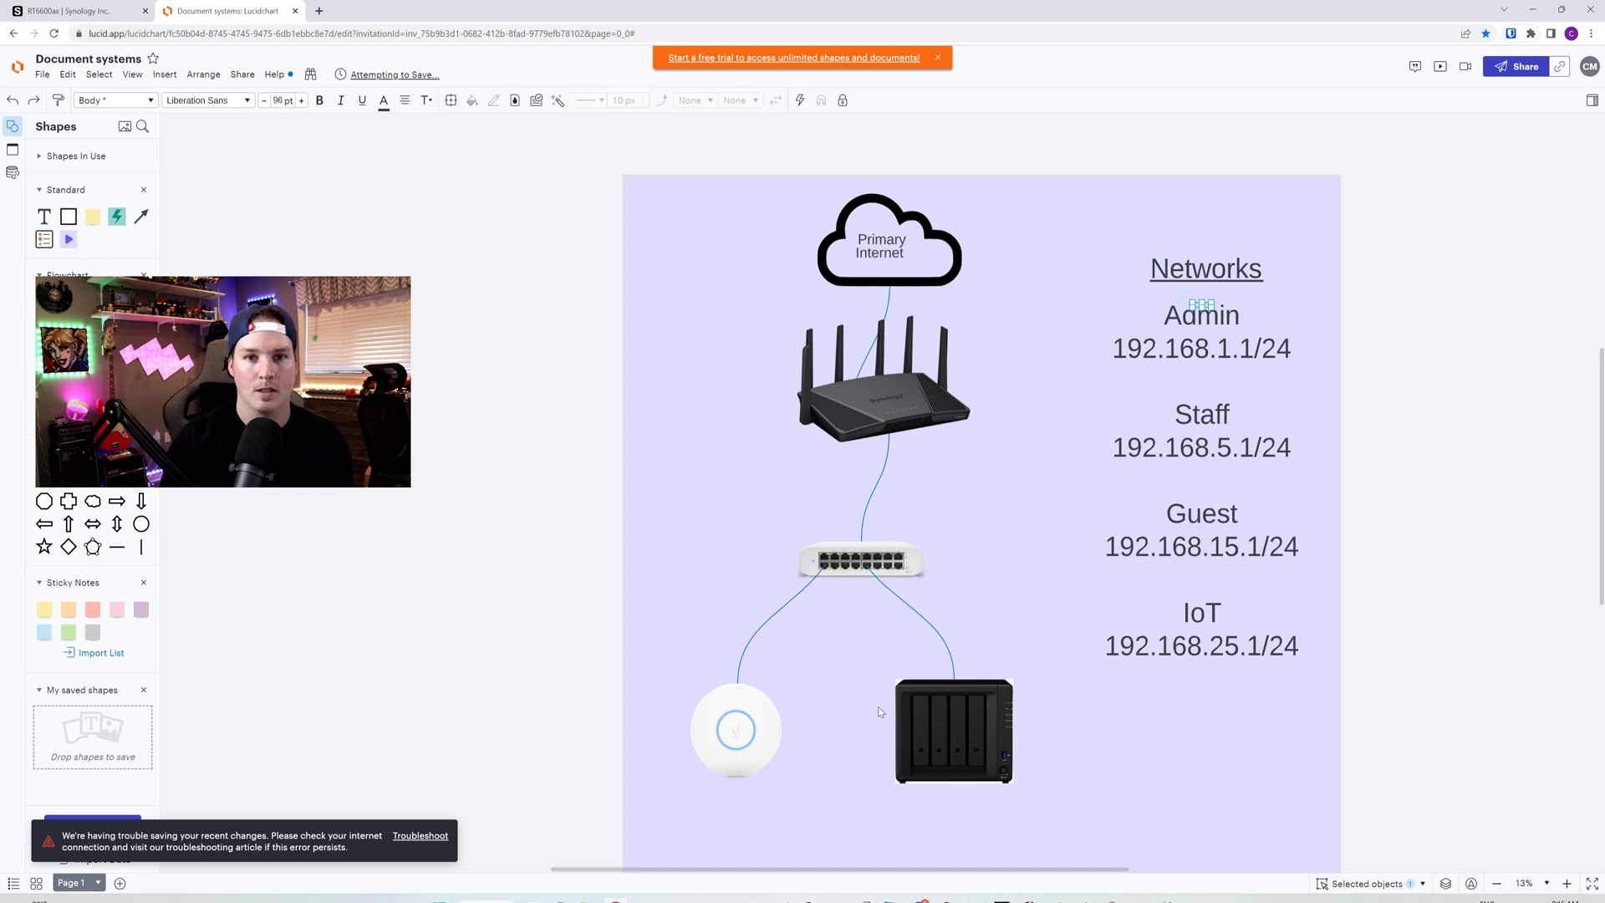
click(1074, 217)
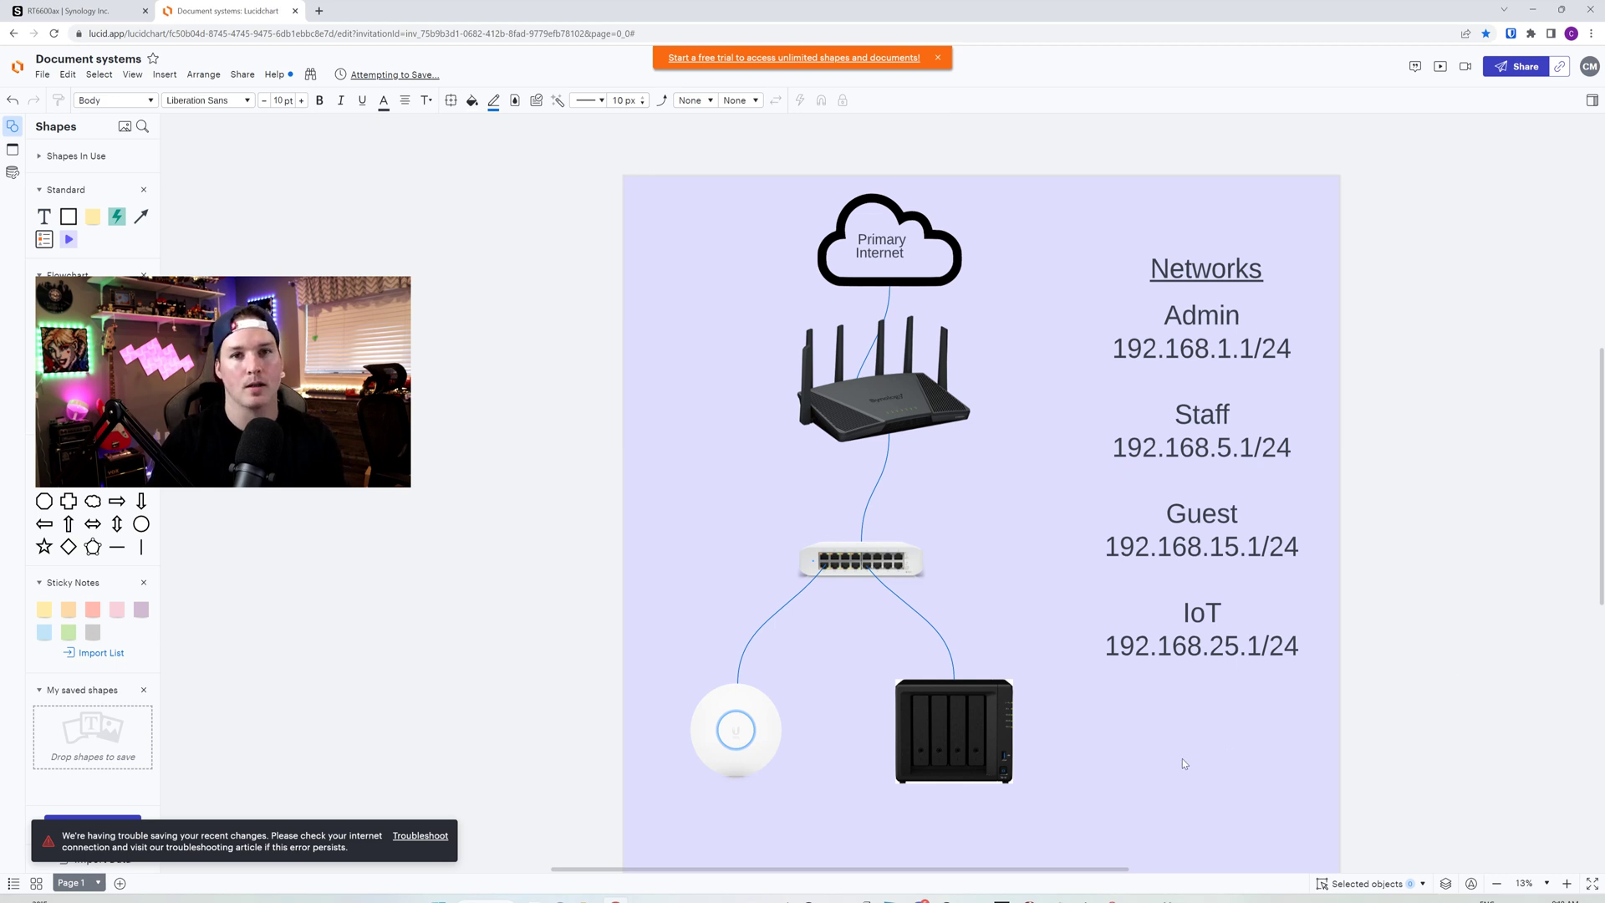
click(319, 11)
Go to 192.168.1.1 and start the SRM setup wizard
text(192.1)
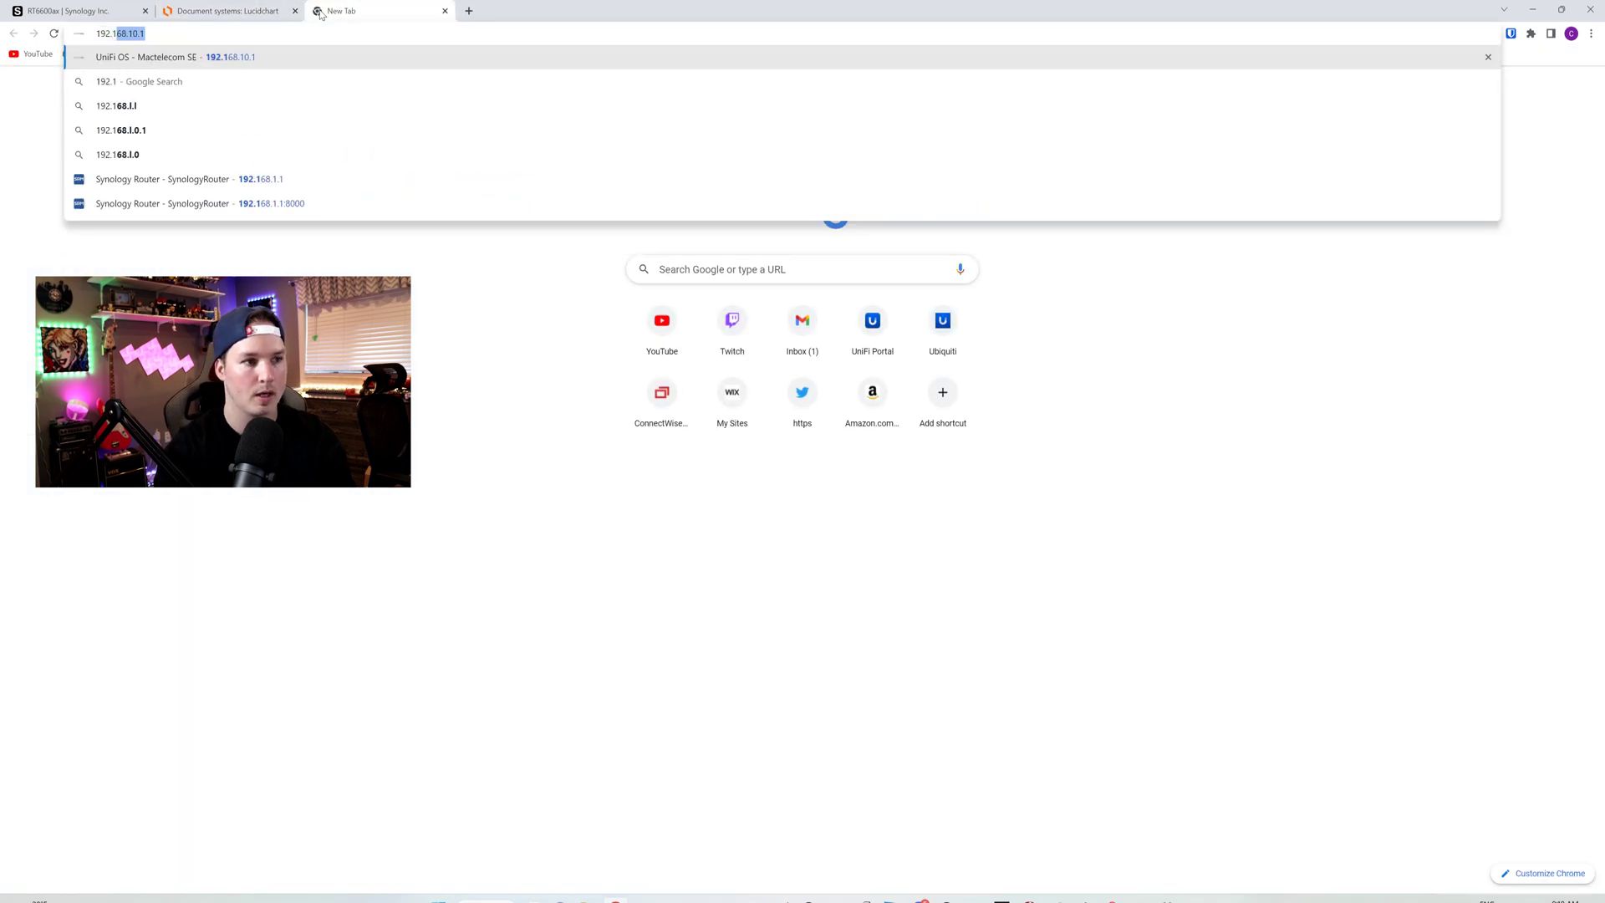
text(68.1.1)
key(Return)
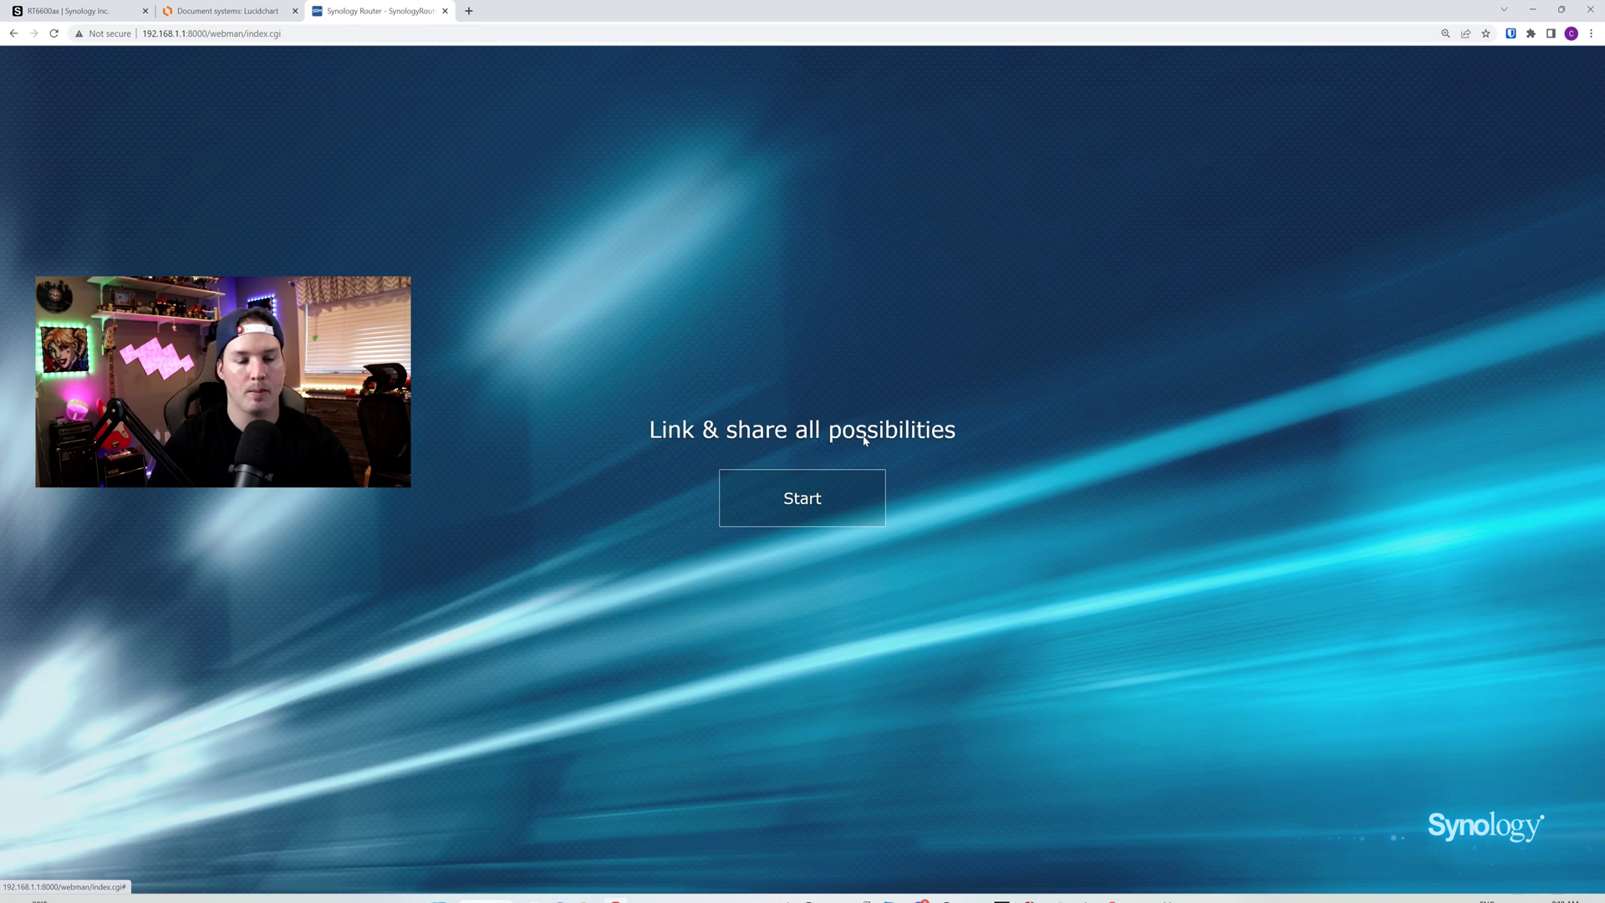
click(840, 498)
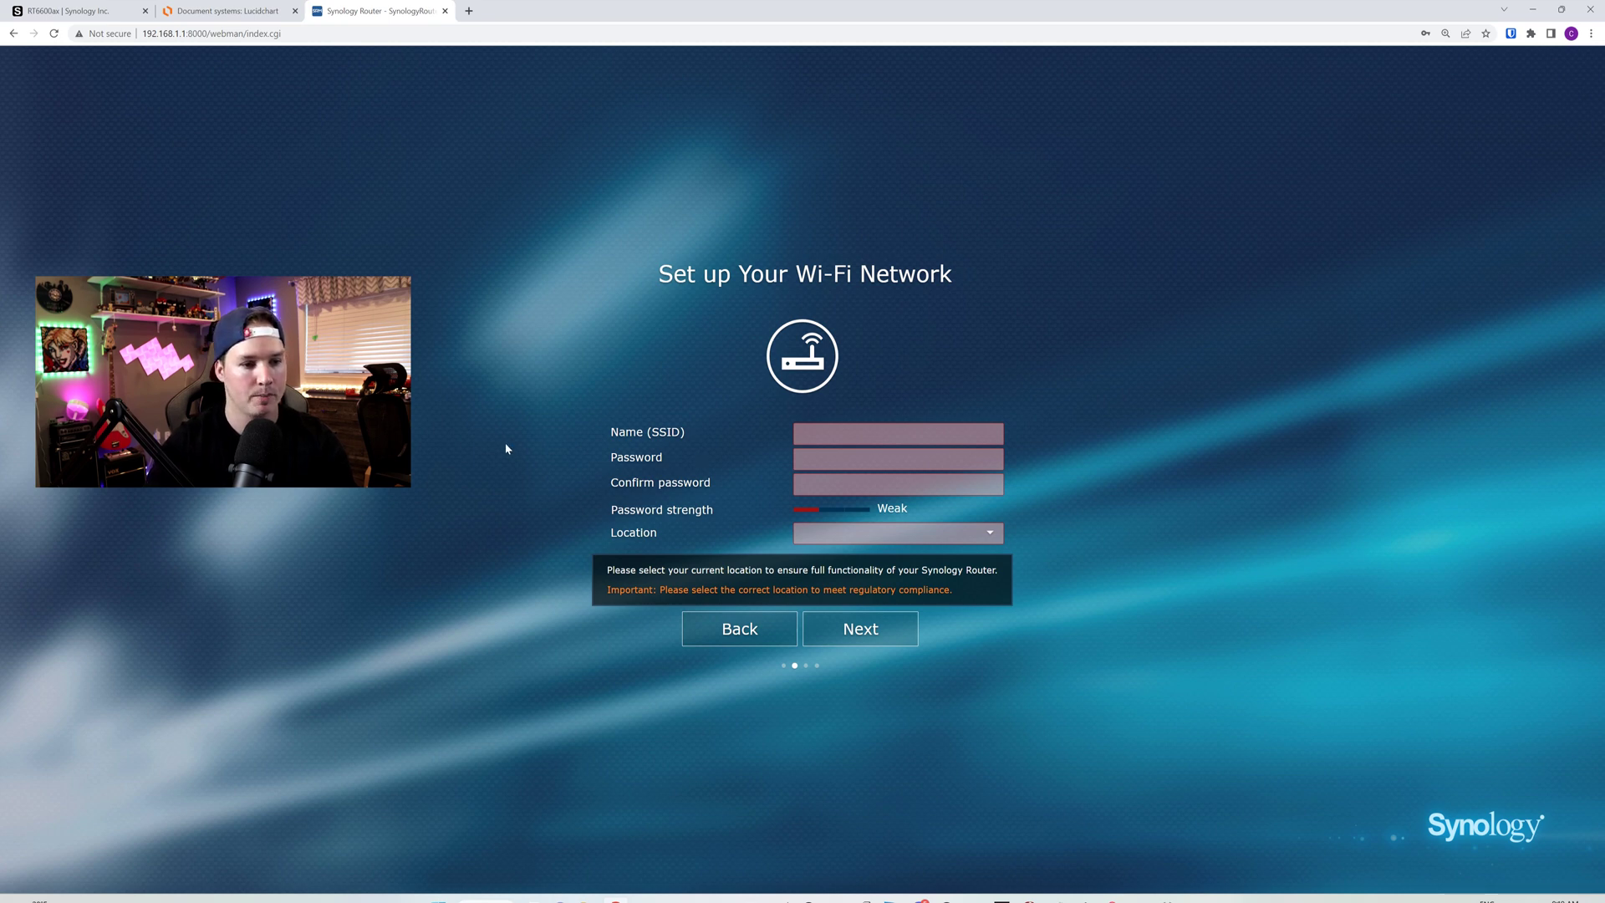
Name the Wi-Fi network TEST, set and confirm its password, and choose Canada as location
click(958, 433)
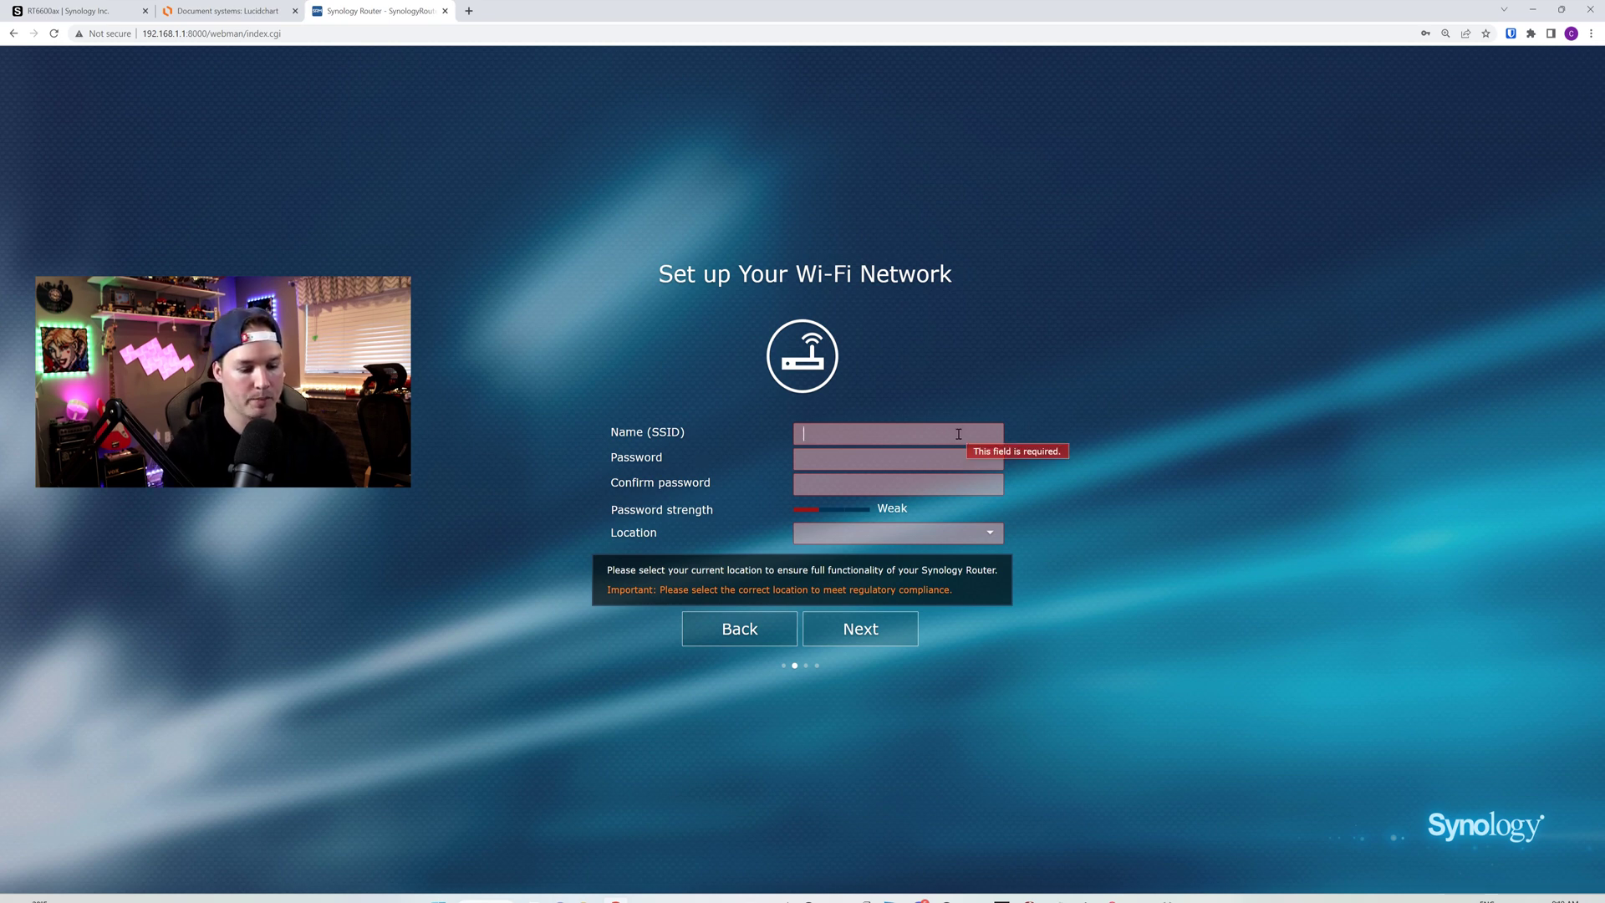
text(TEST)
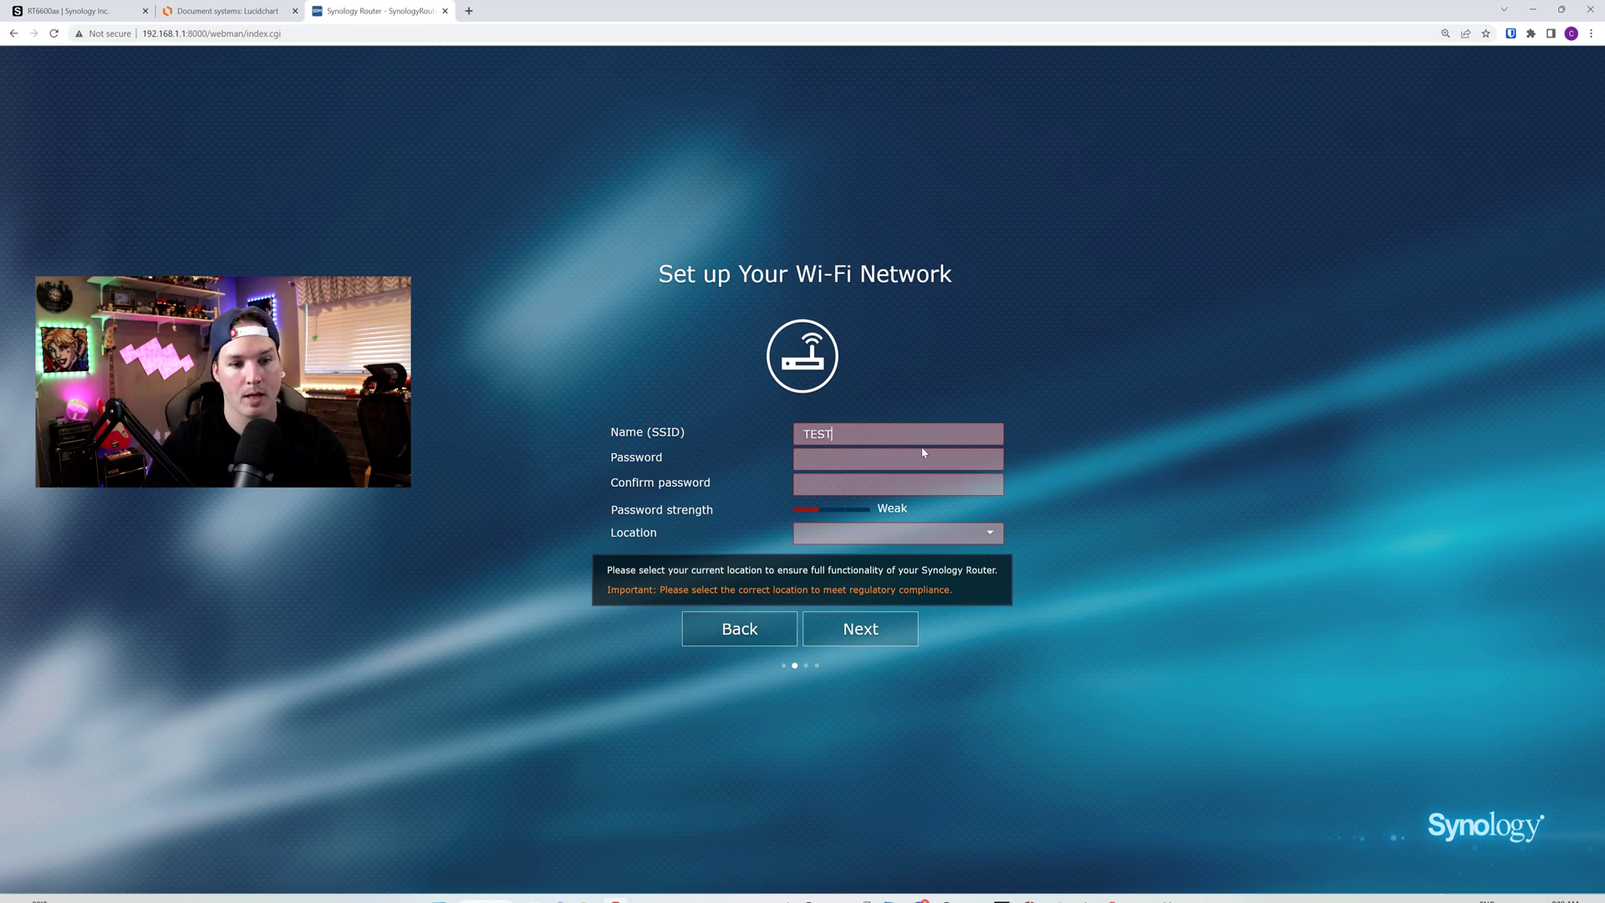
click(922, 456)
text(password)
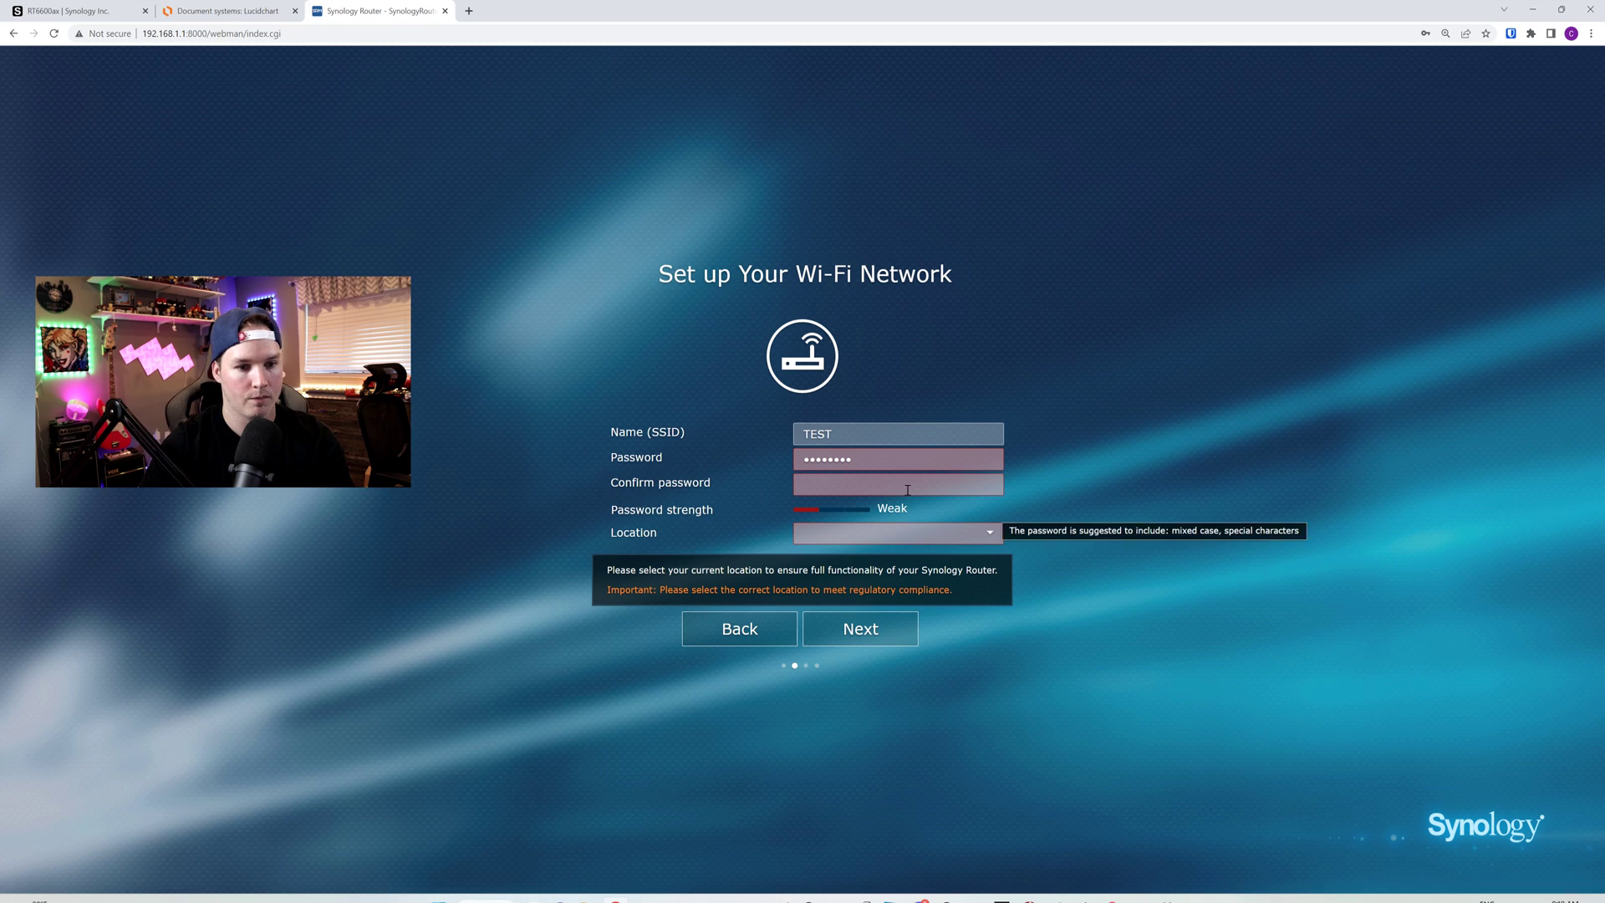
click(903, 490)
text(password)
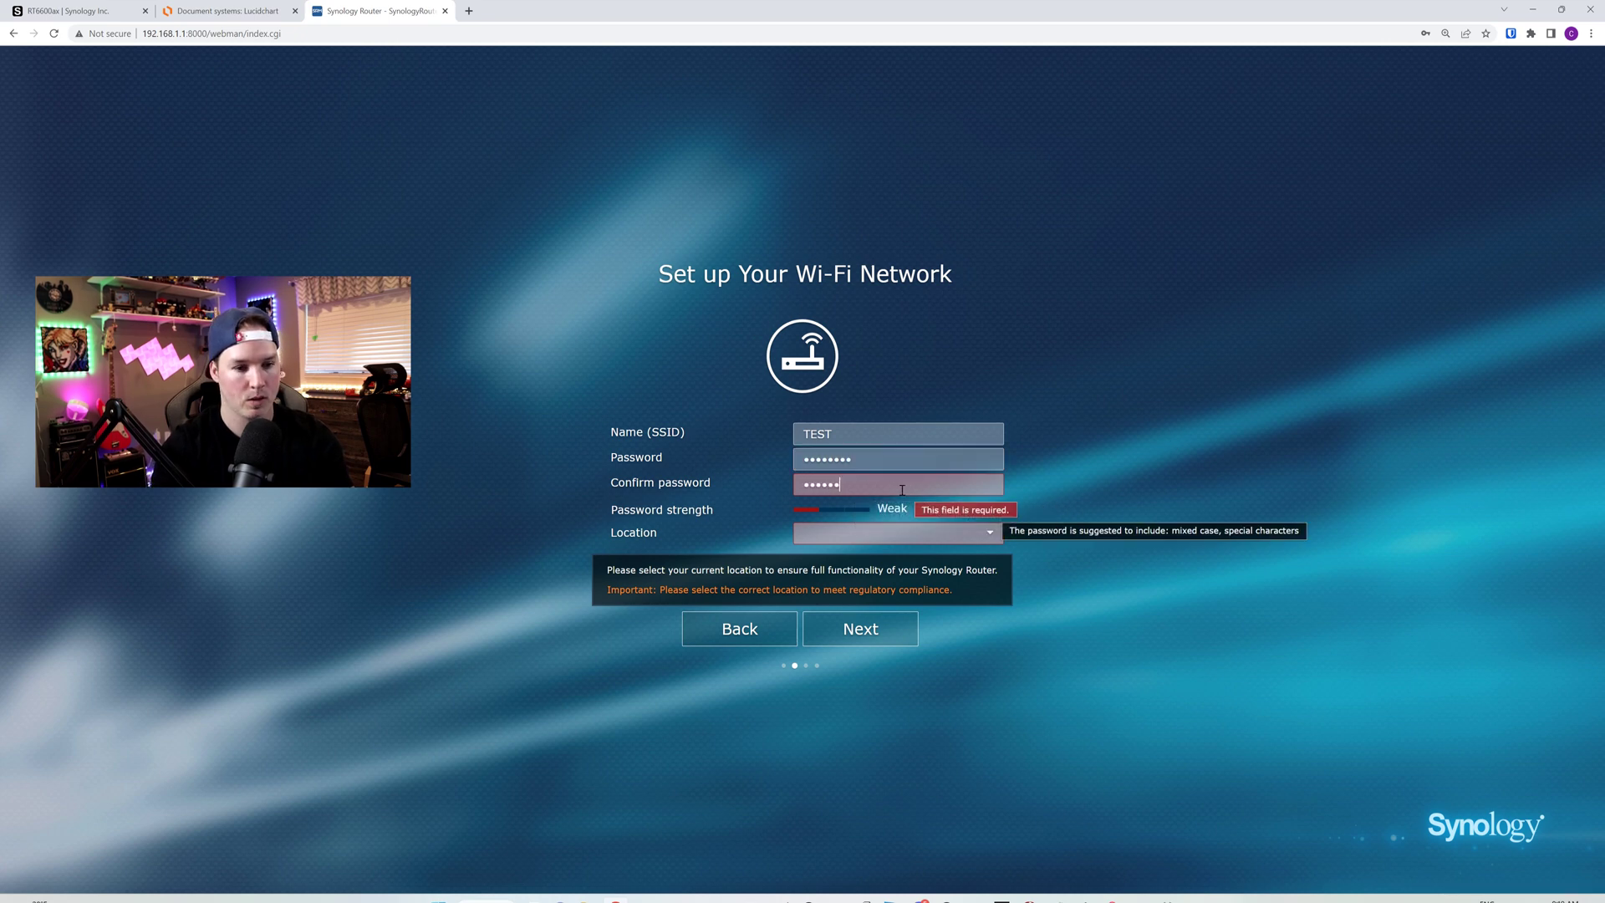
click(991, 540)
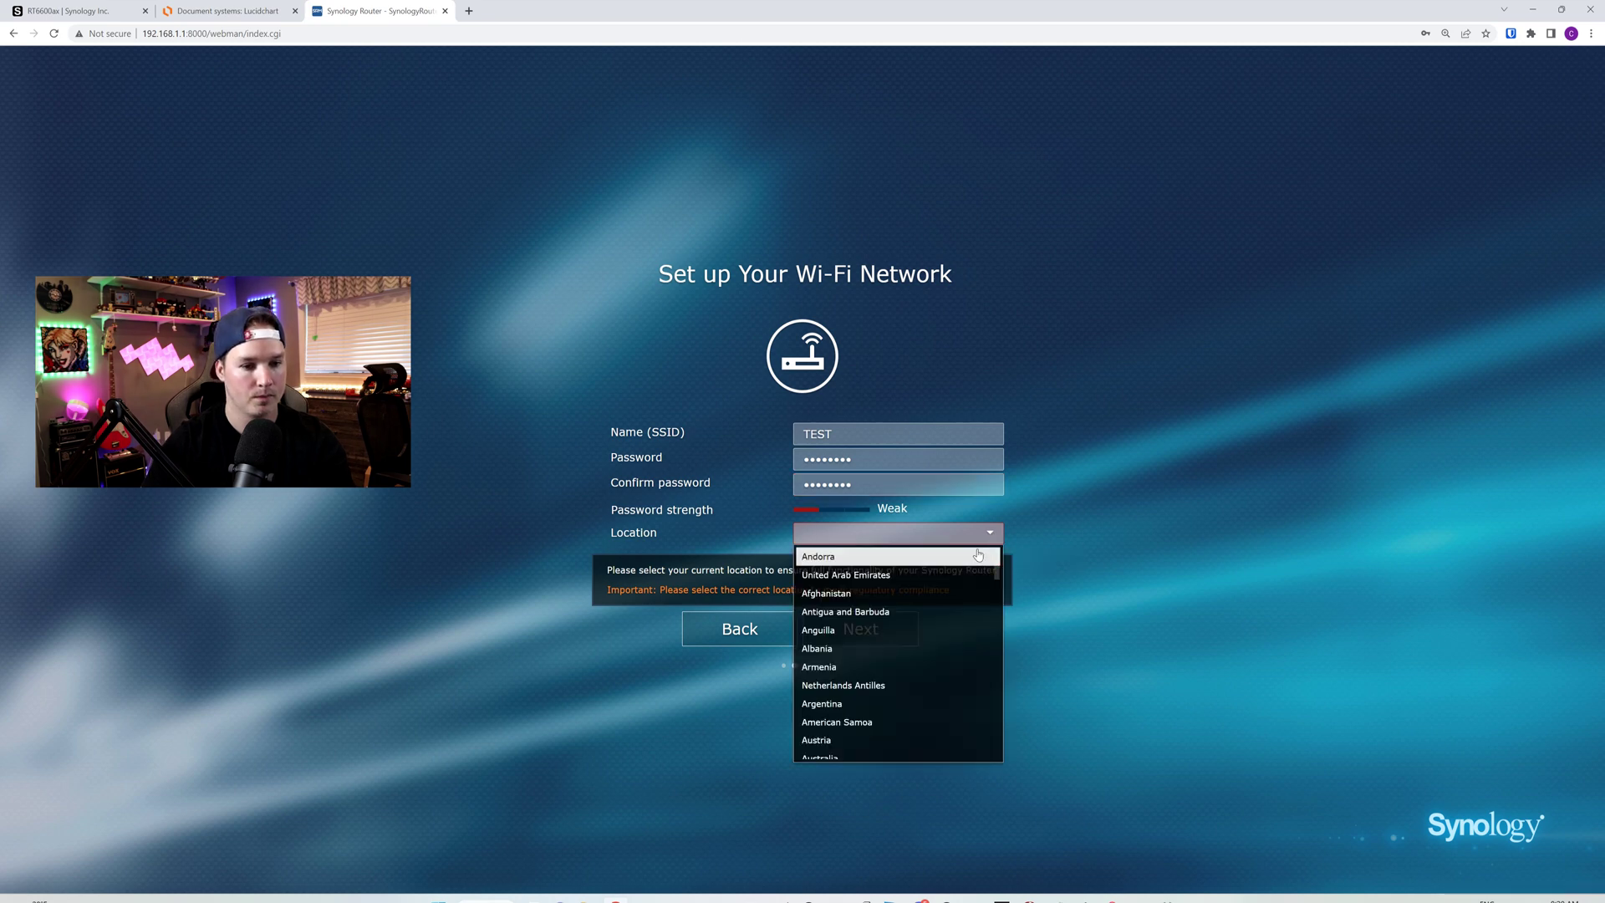
text(canad)
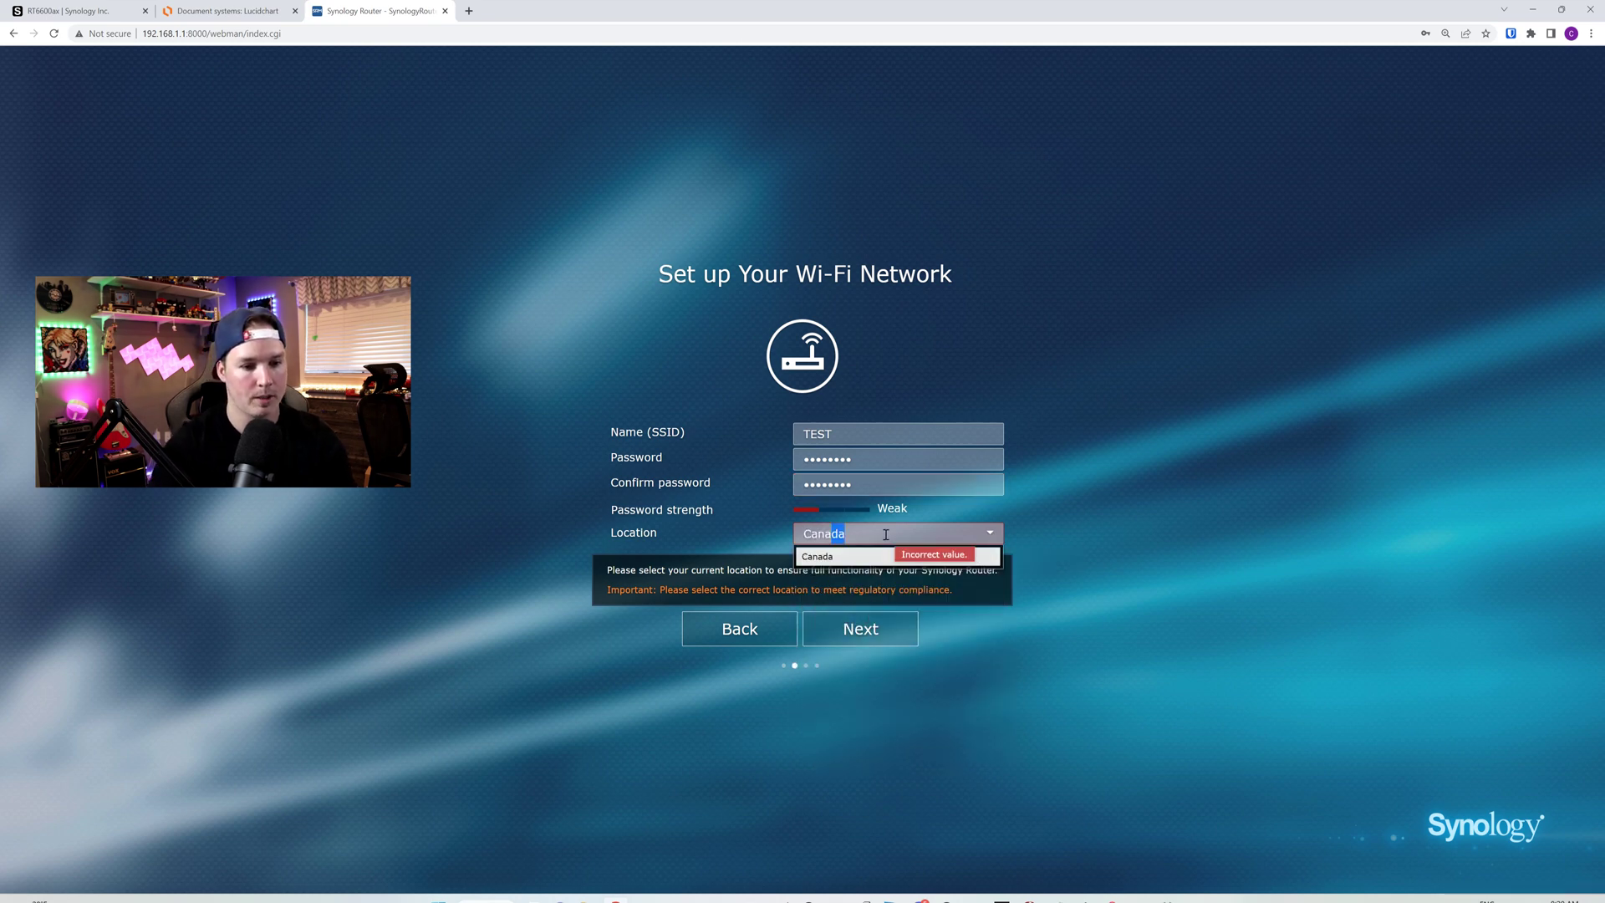
click(813, 557)
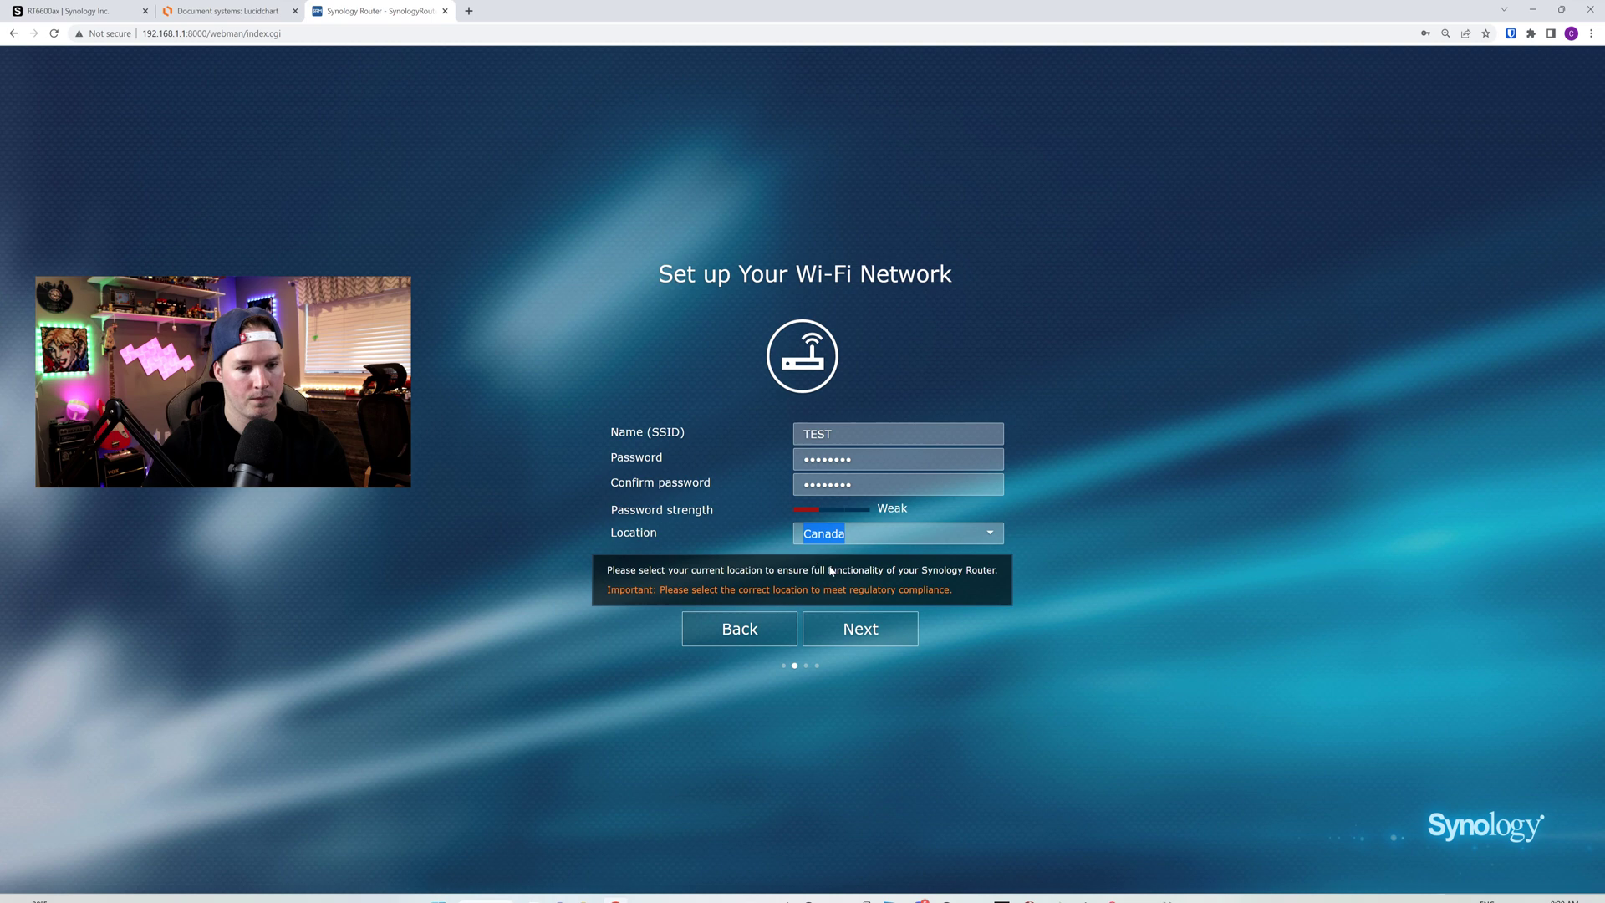
click(882, 637)
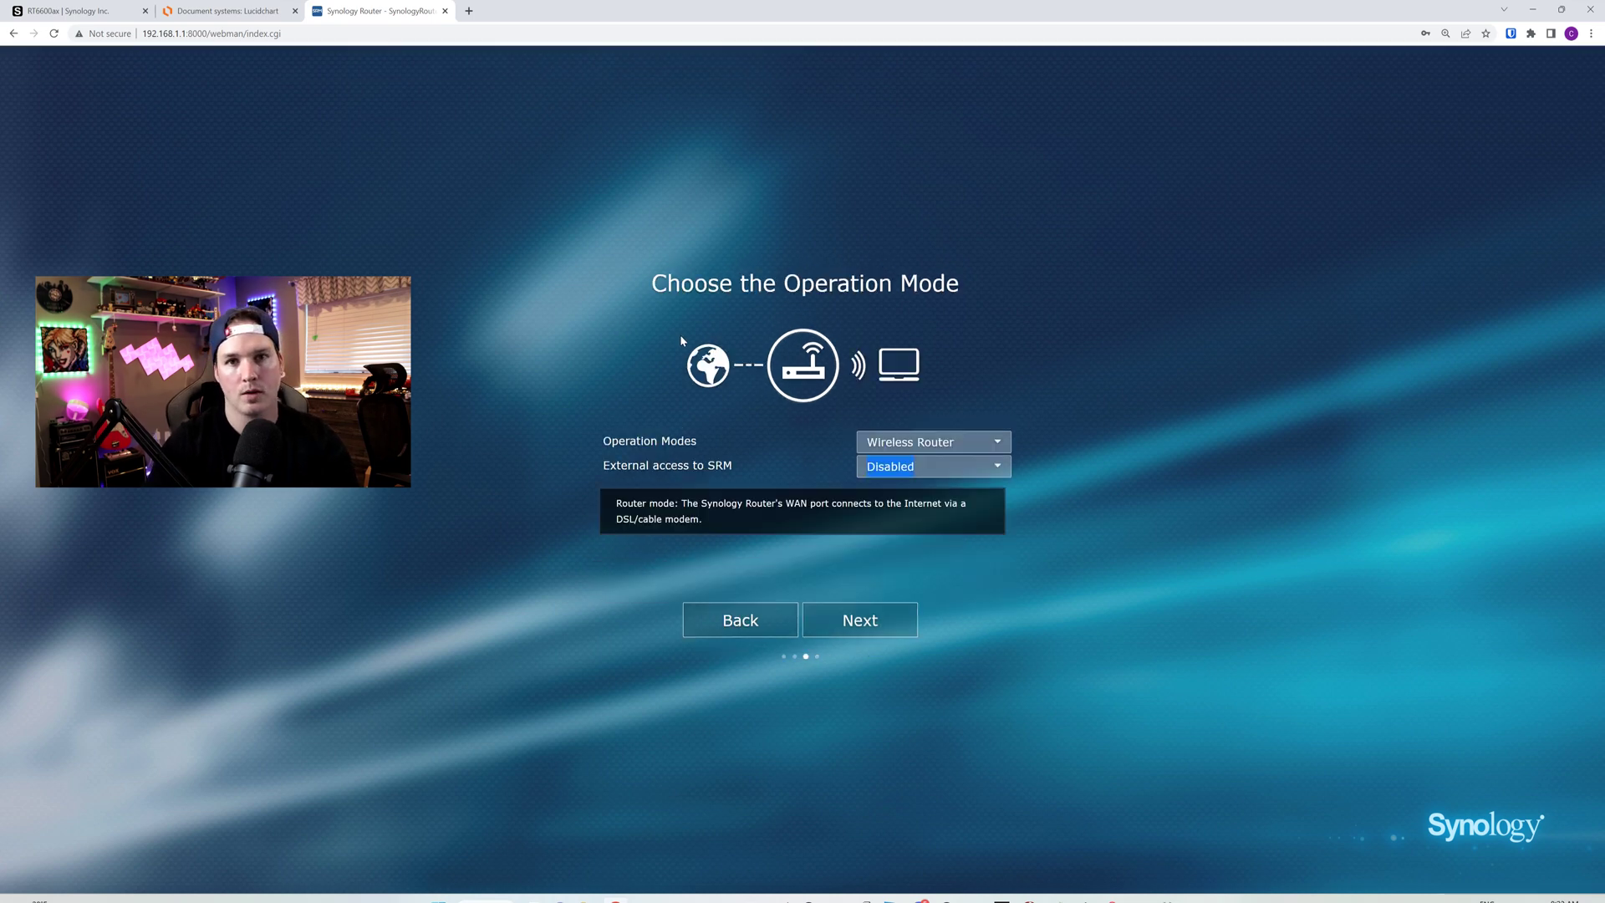
Keep the operation mode on Wireless Router after briefly selecting Wireless AP
click(897, 444)
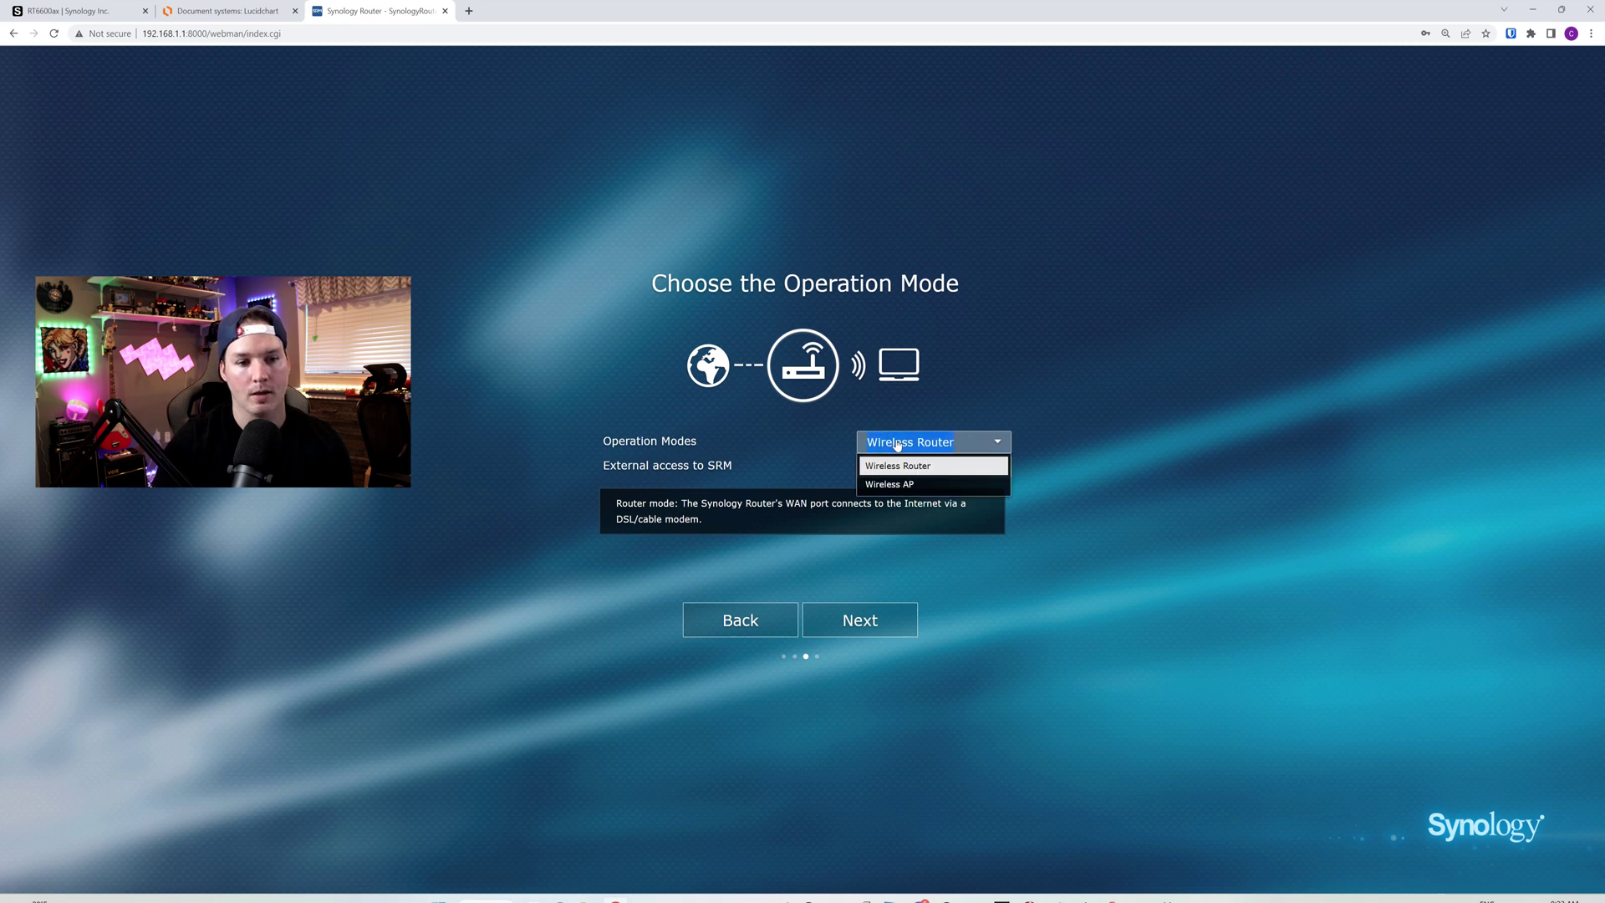
click(888, 483)
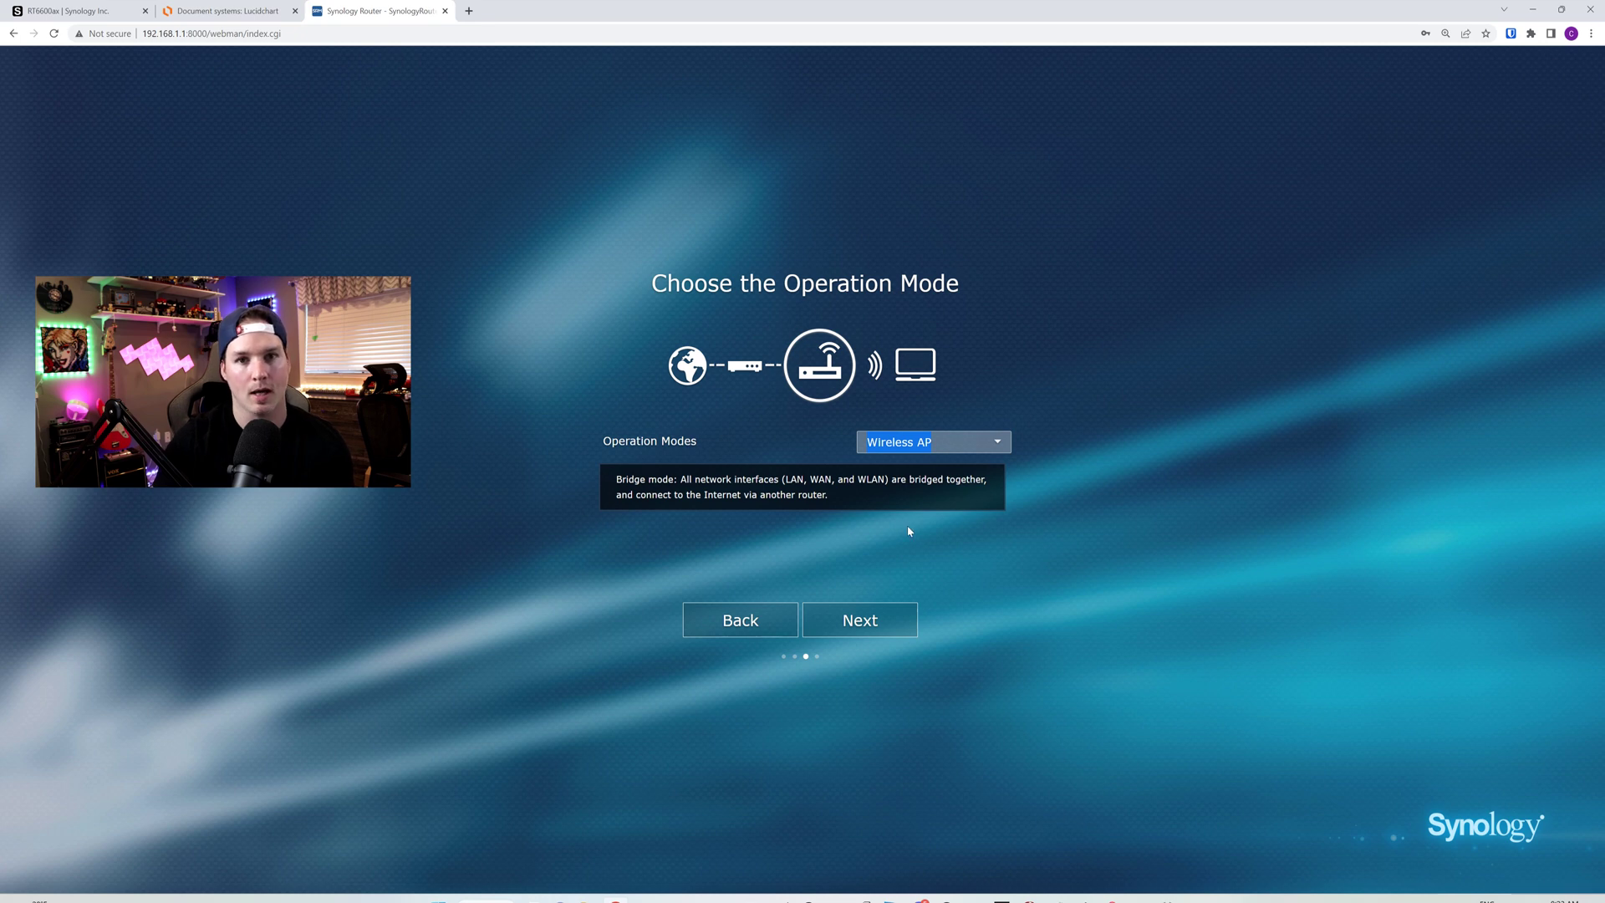
key(Up)
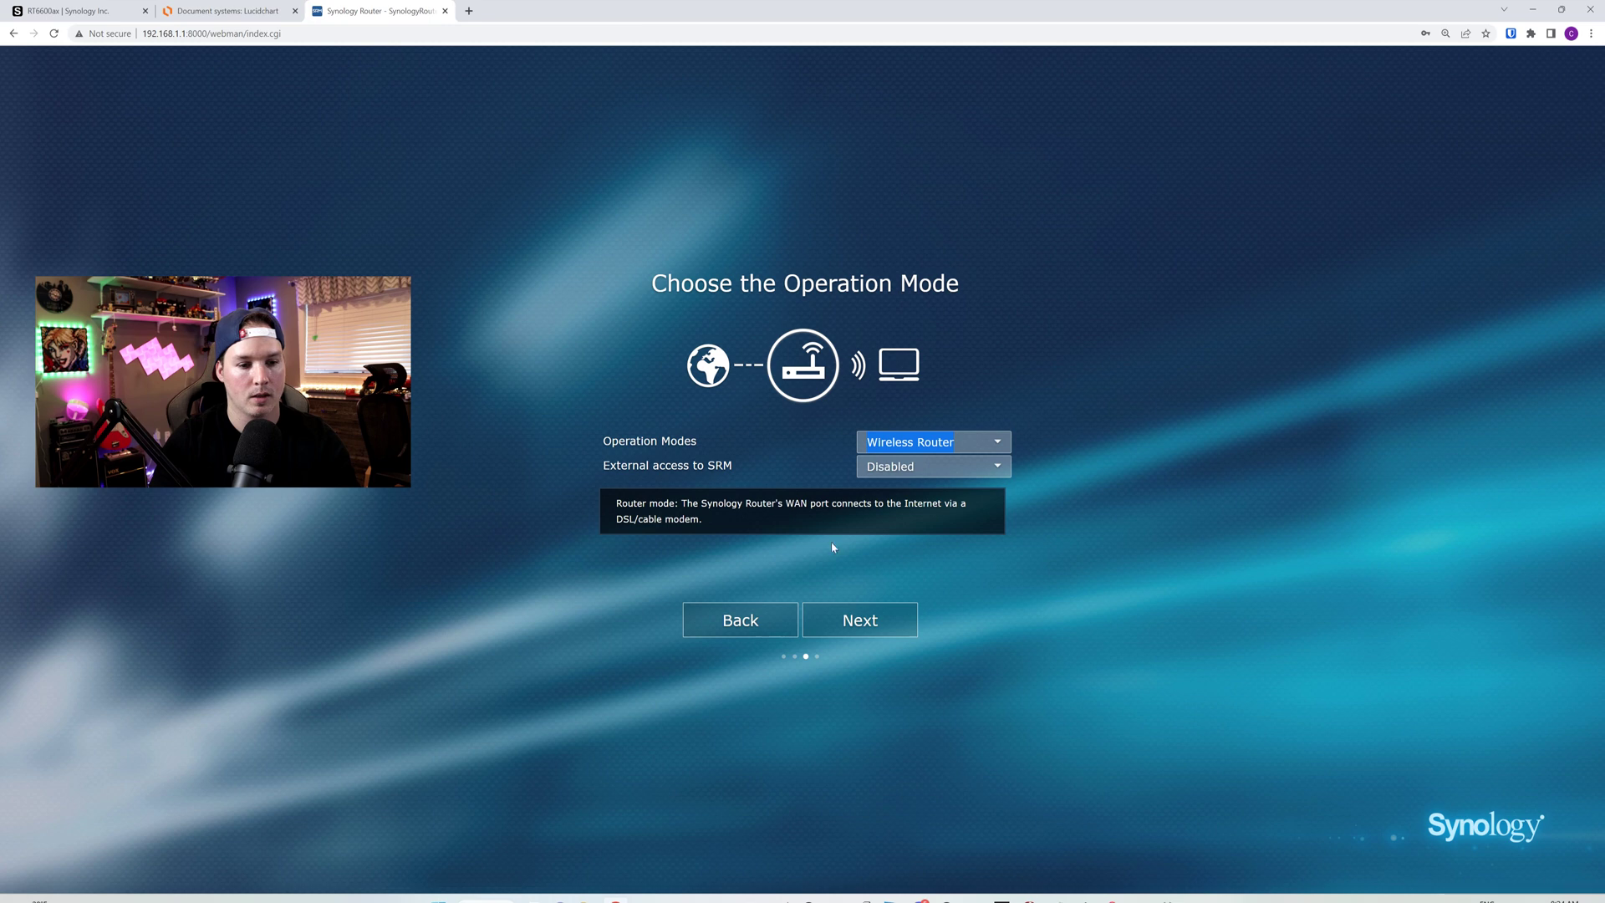
click(874, 619)
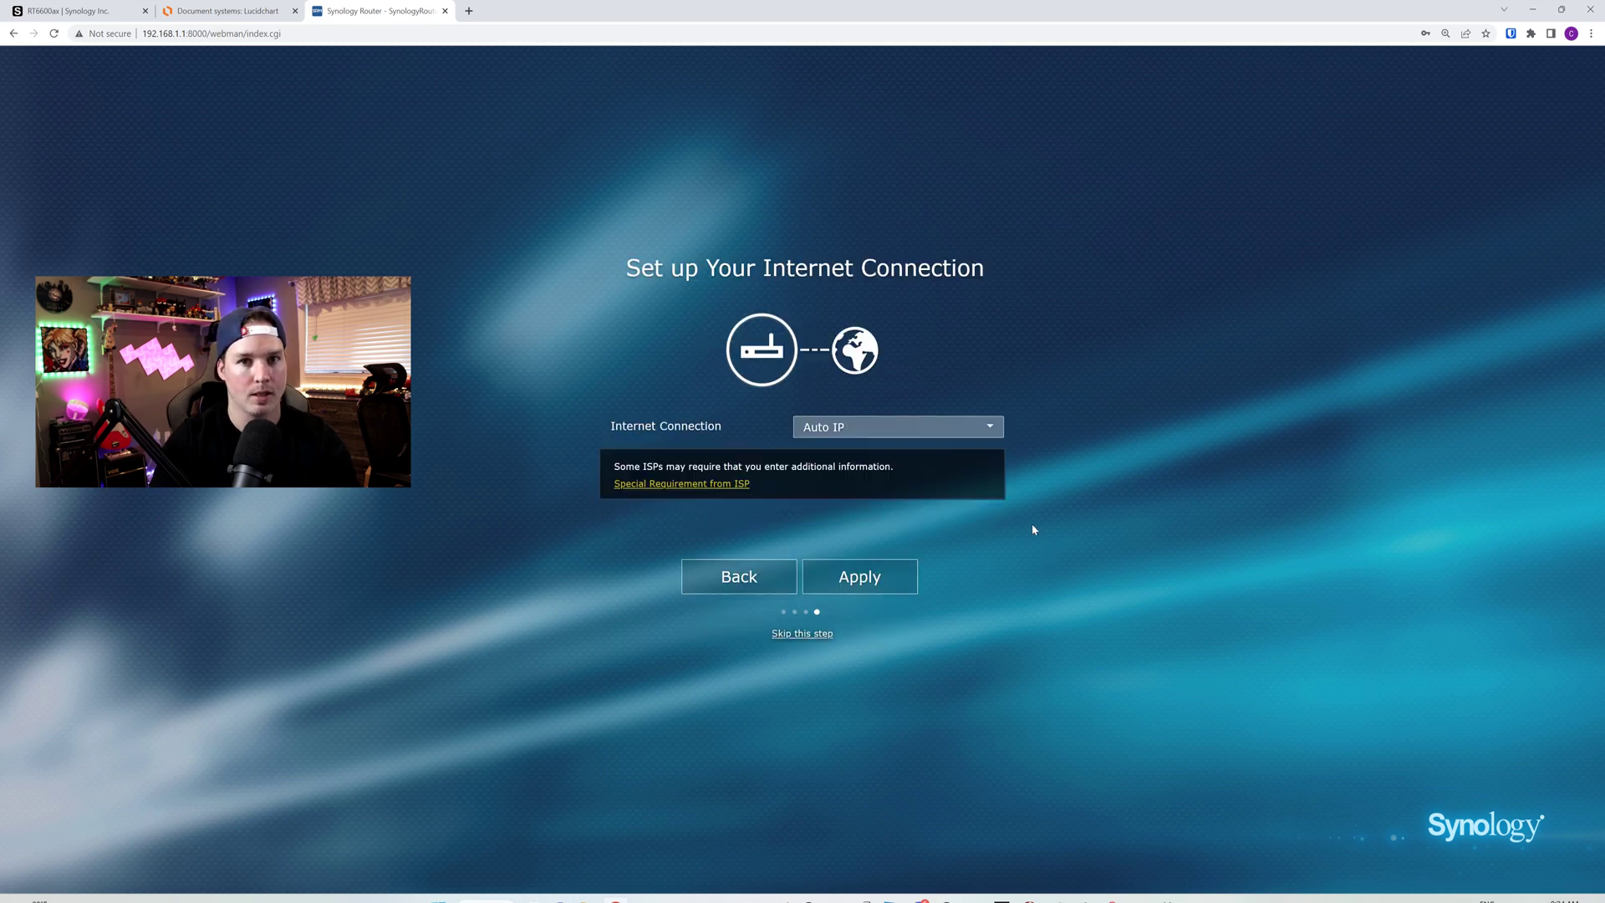
Leave the internet connection type on Auto IP and apply the router setup
click(861, 434)
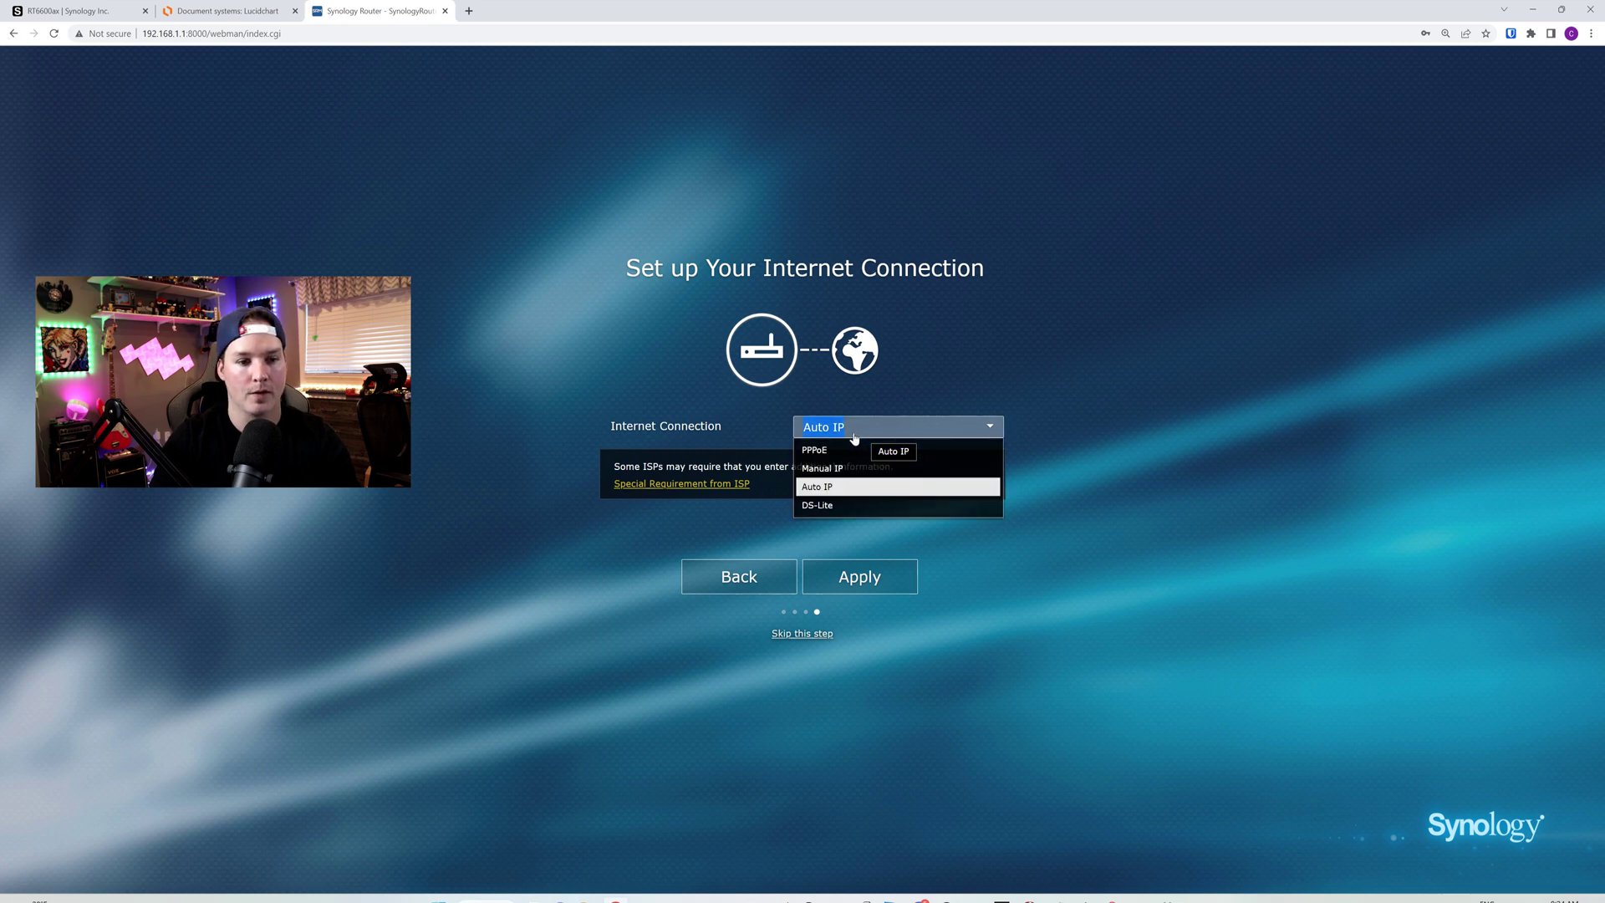
click(1120, 489)
click(859, 576)
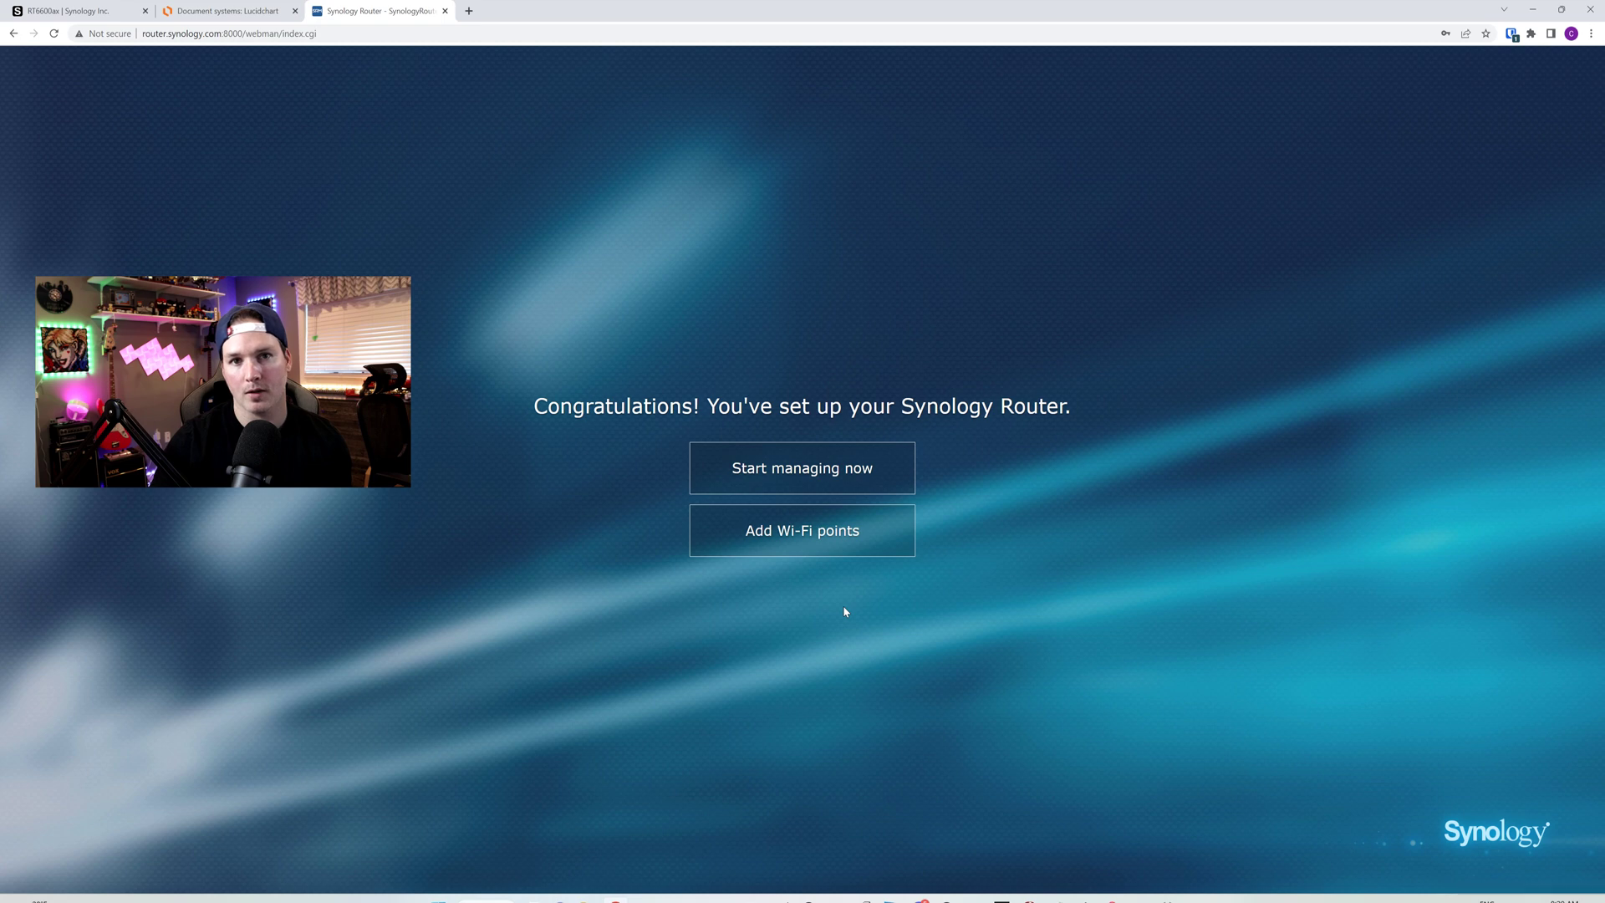
Start managing the router and page through the welcome slides
click(824, 491)
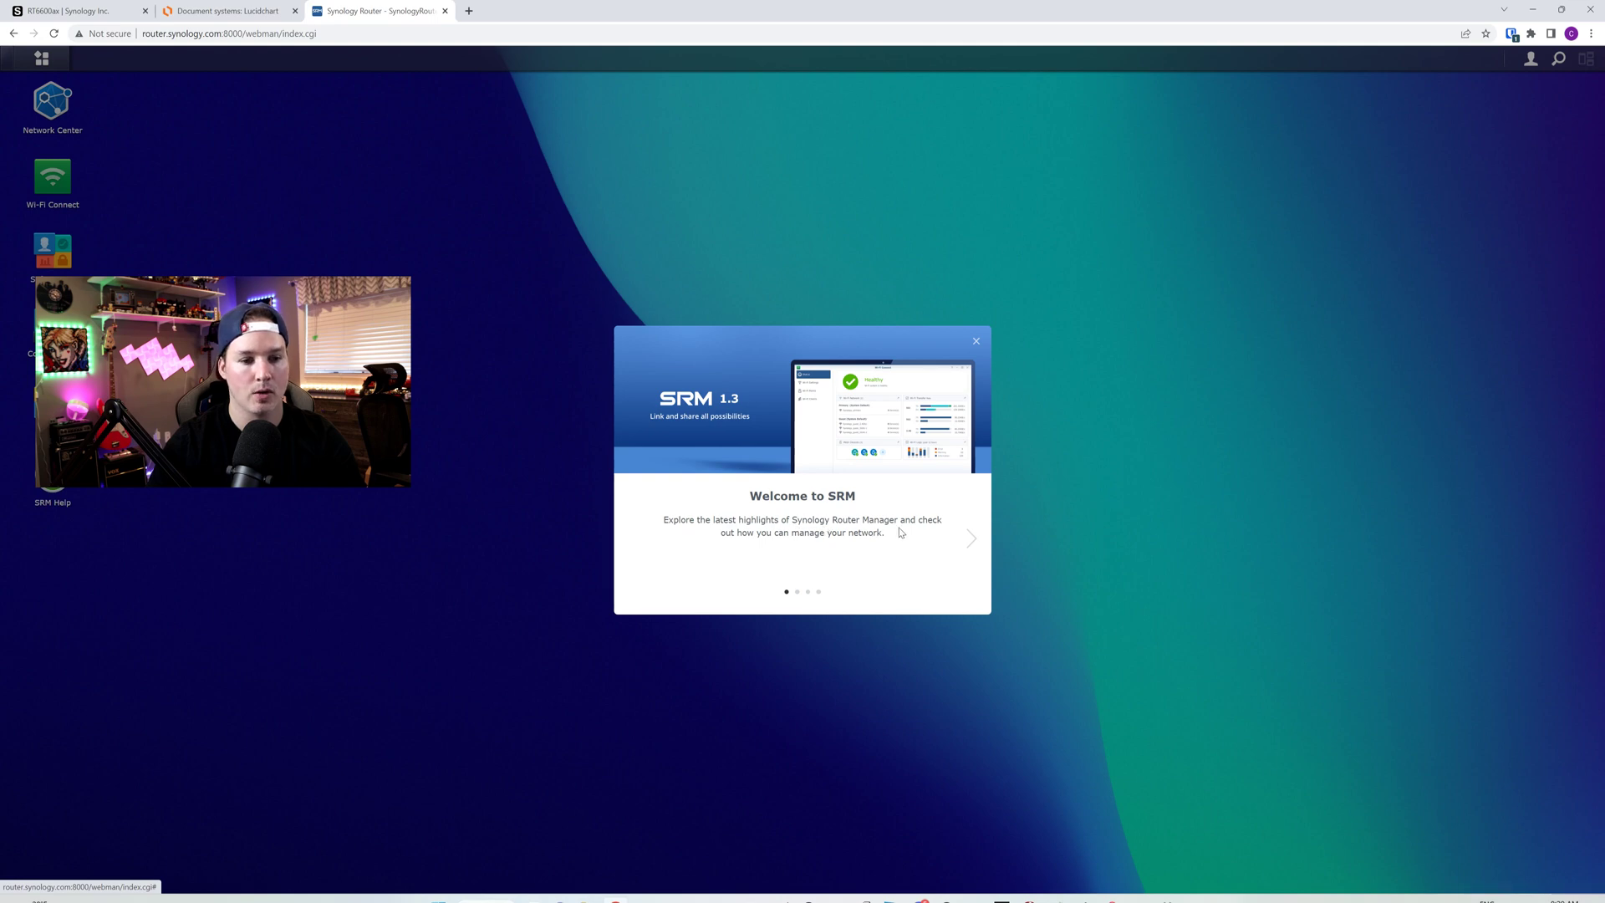
click(973, 543)
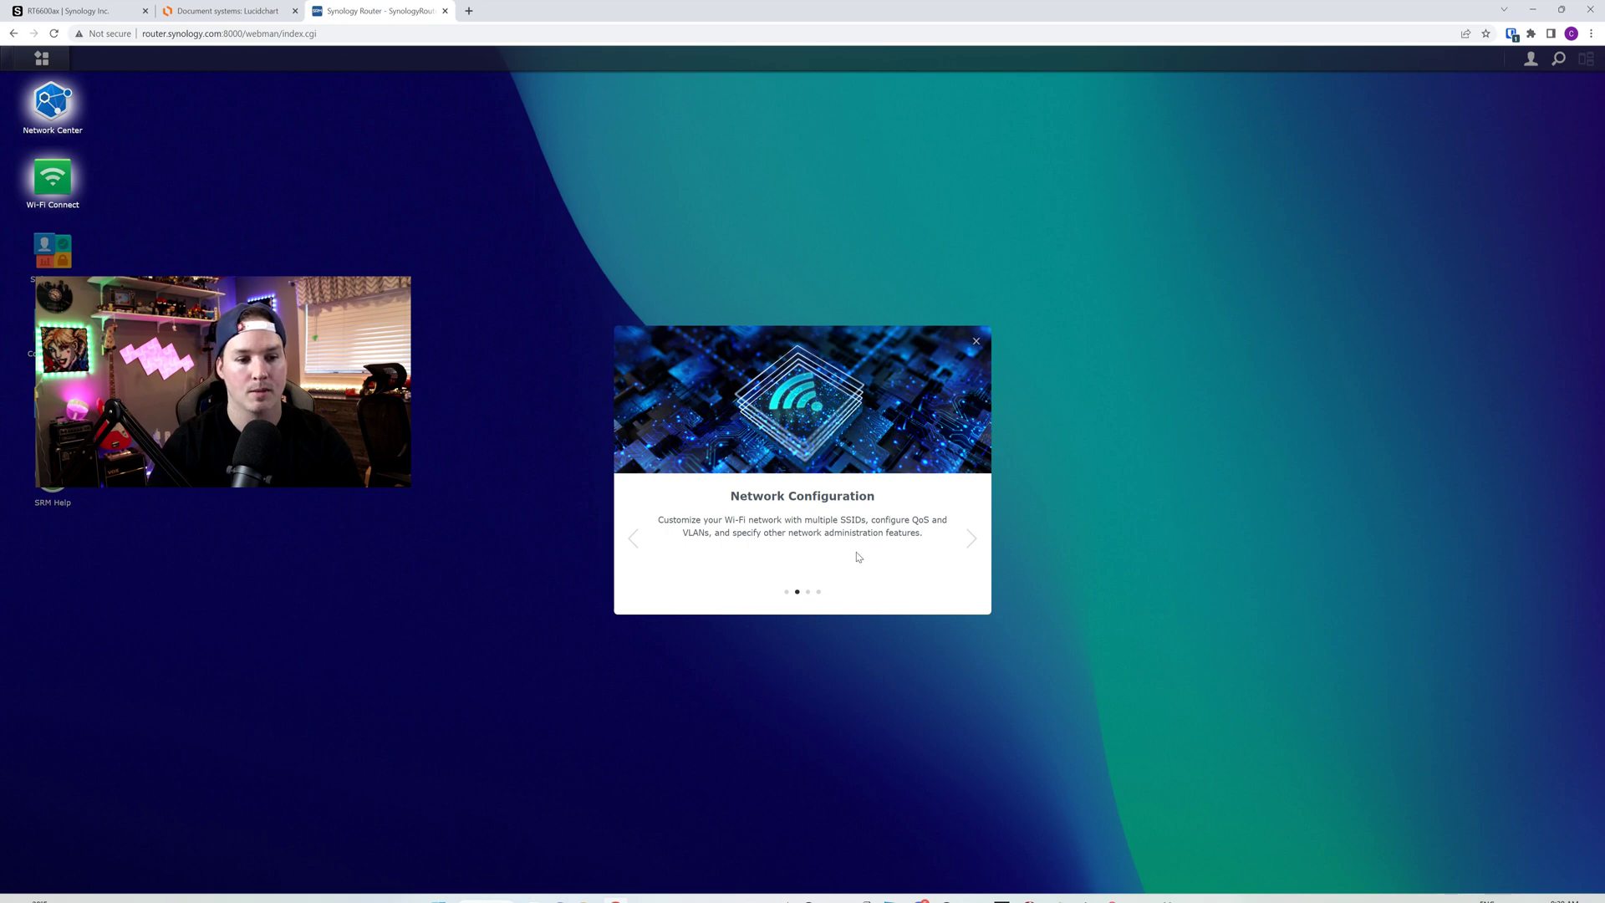
click(971, 539)
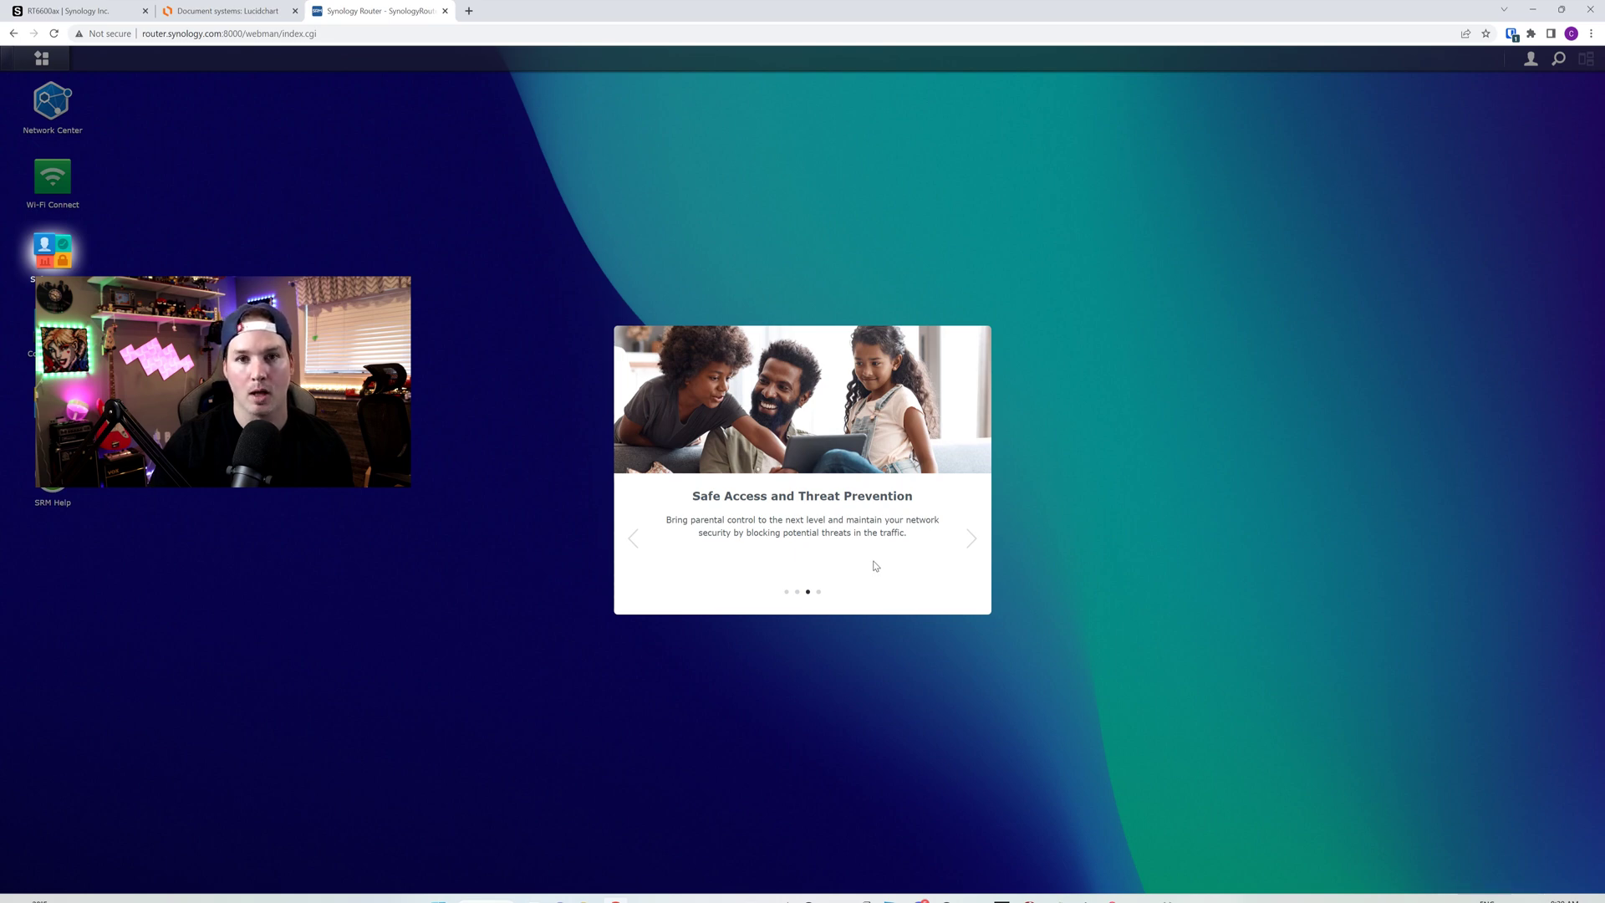
click(973, 538)
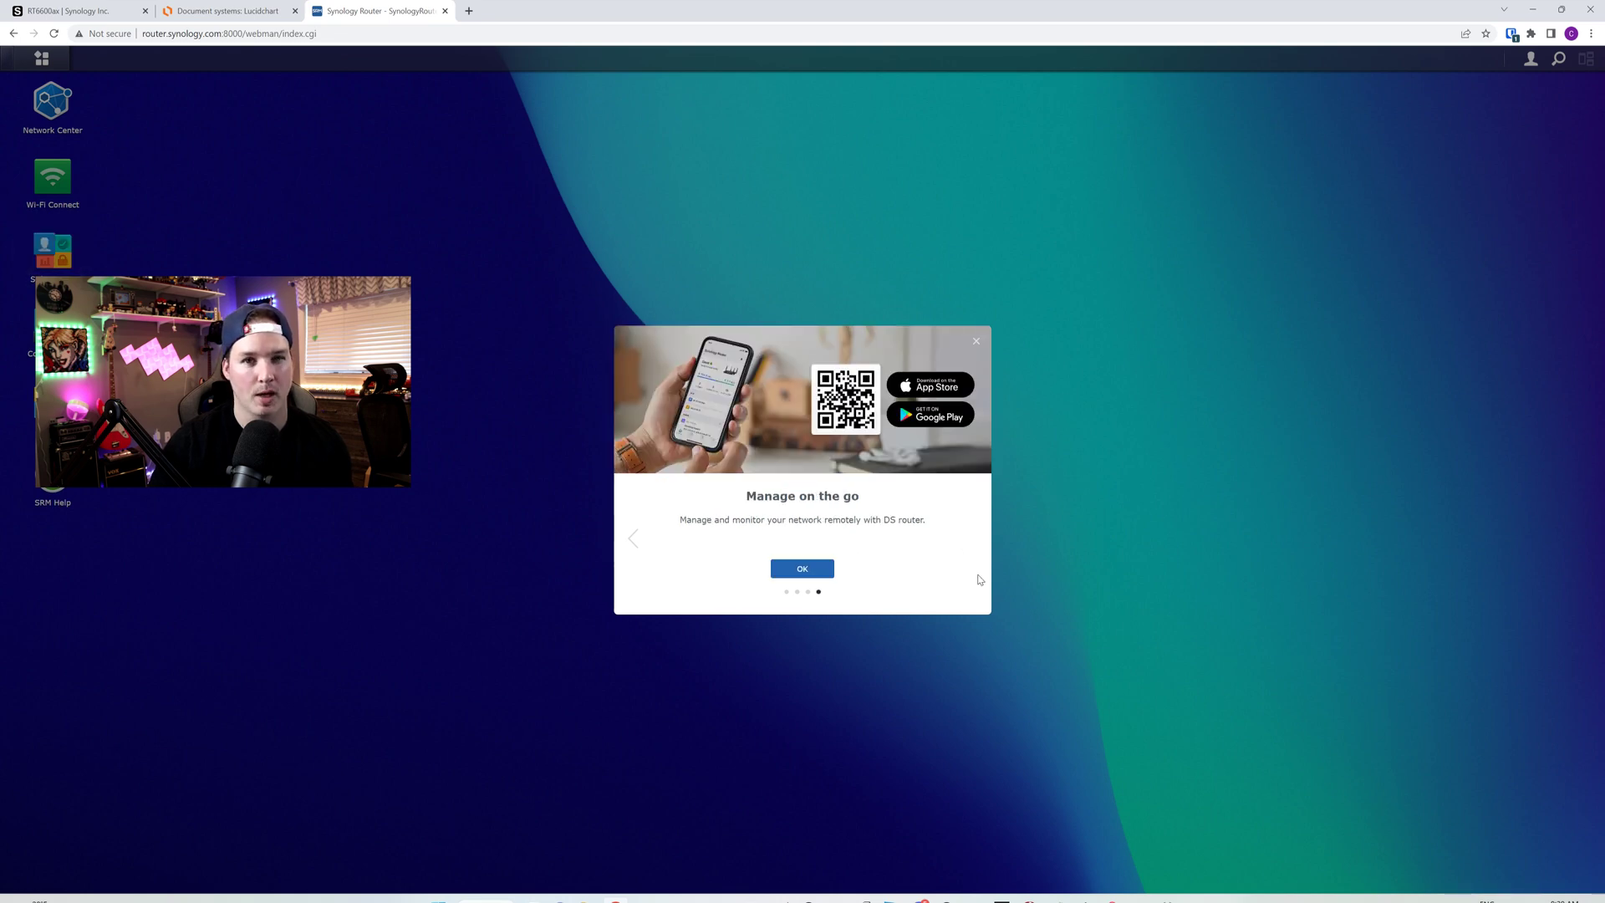
Close the welcome tour and analytics prompt, then bring up SRM update settings zoomed in
click(802, 569)
click(803, 624)
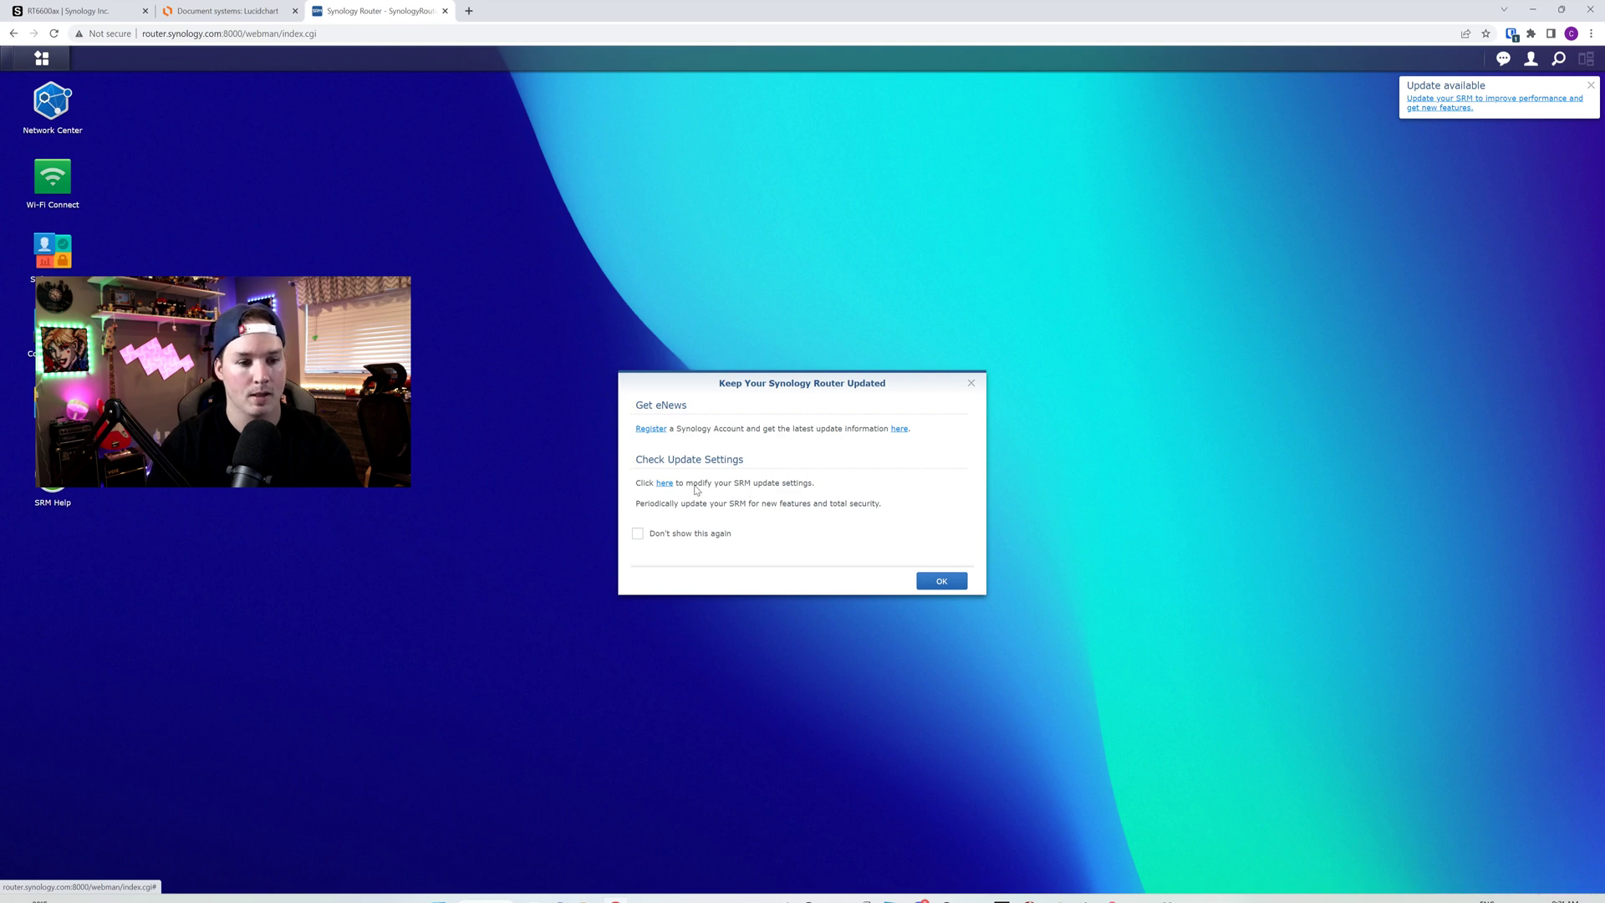
click(665, 483)
key(ctrl+plus)
key(ctrl+plus)
key(ctrl+plus)
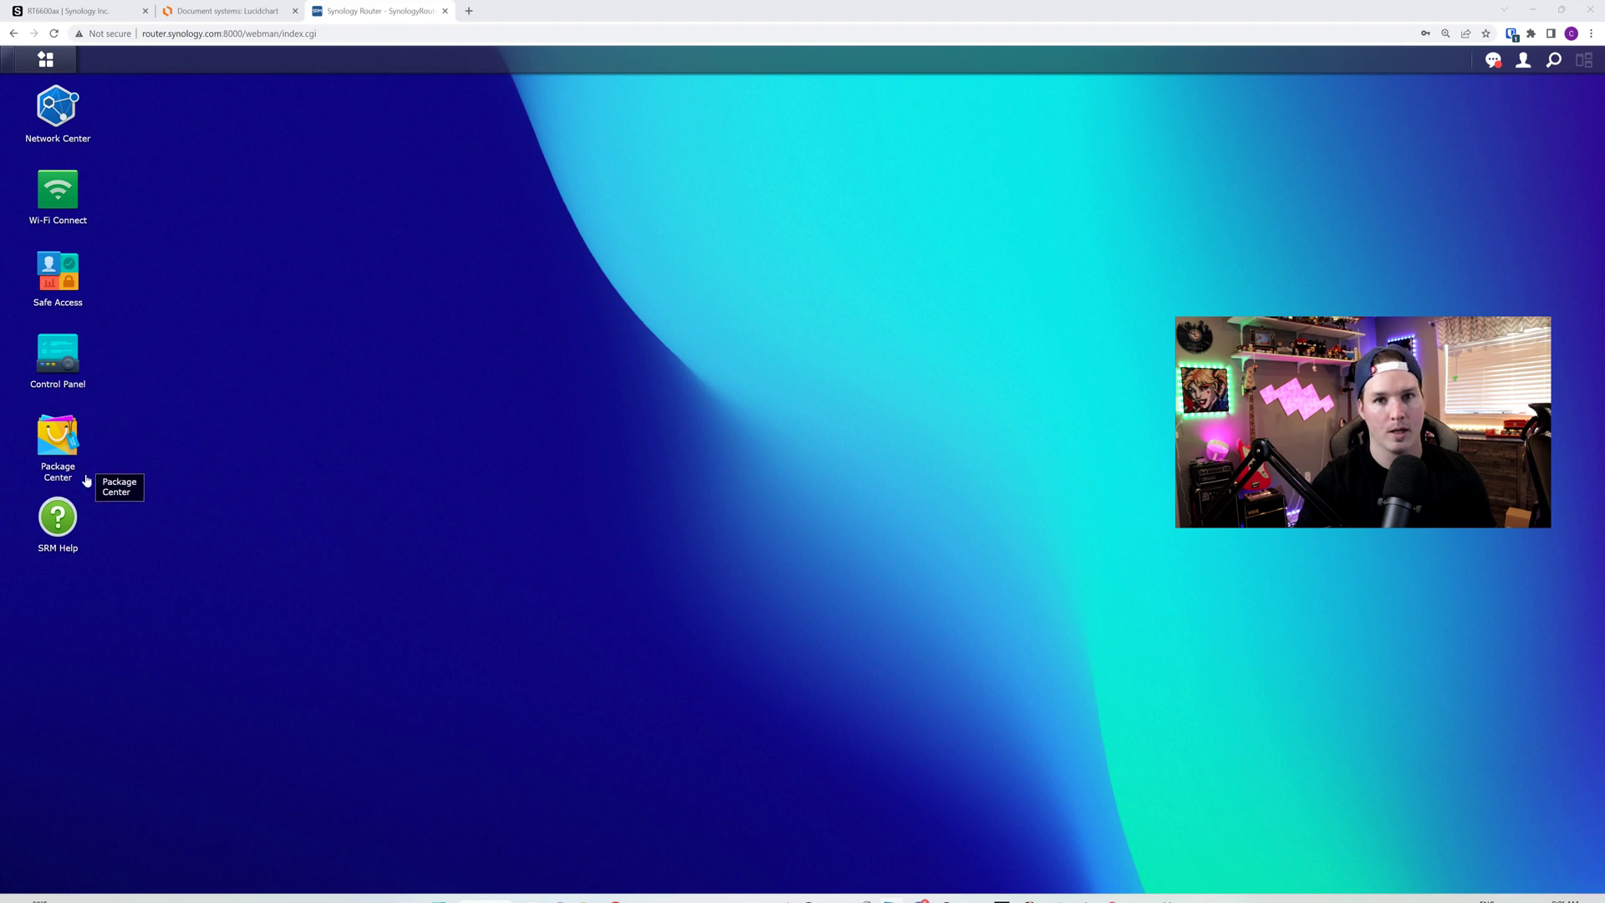
Open the SRM main menu listing all apps
click(42, 59)
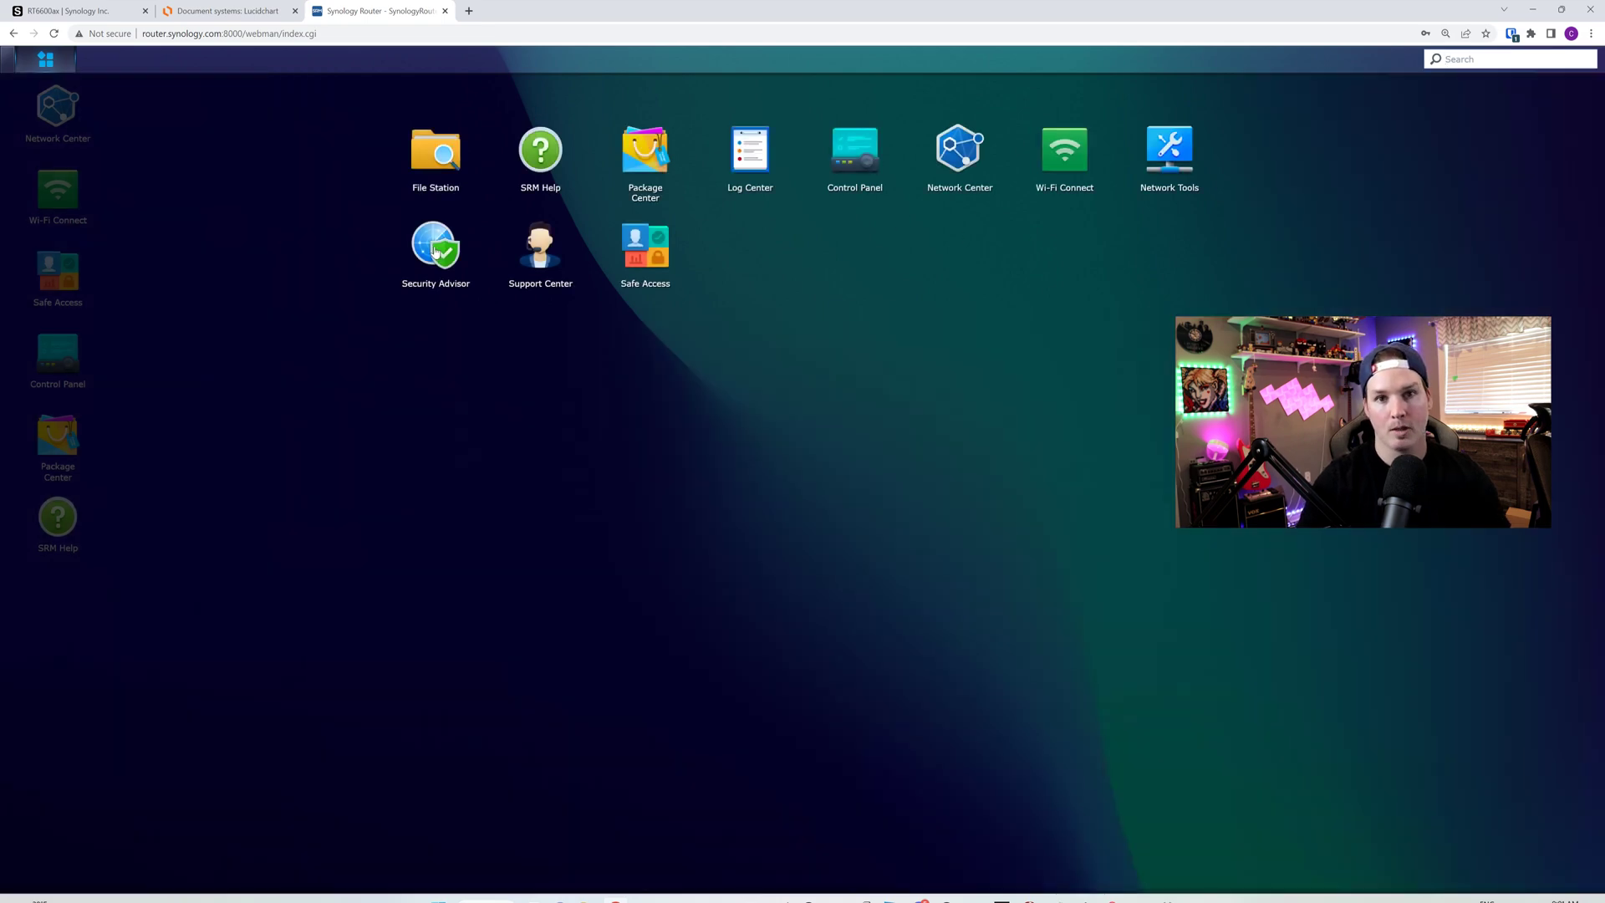
Add a Security Advisor desktop shortcut, launch it and pick the work and business baseline
drag(435, 250, 133, 607)
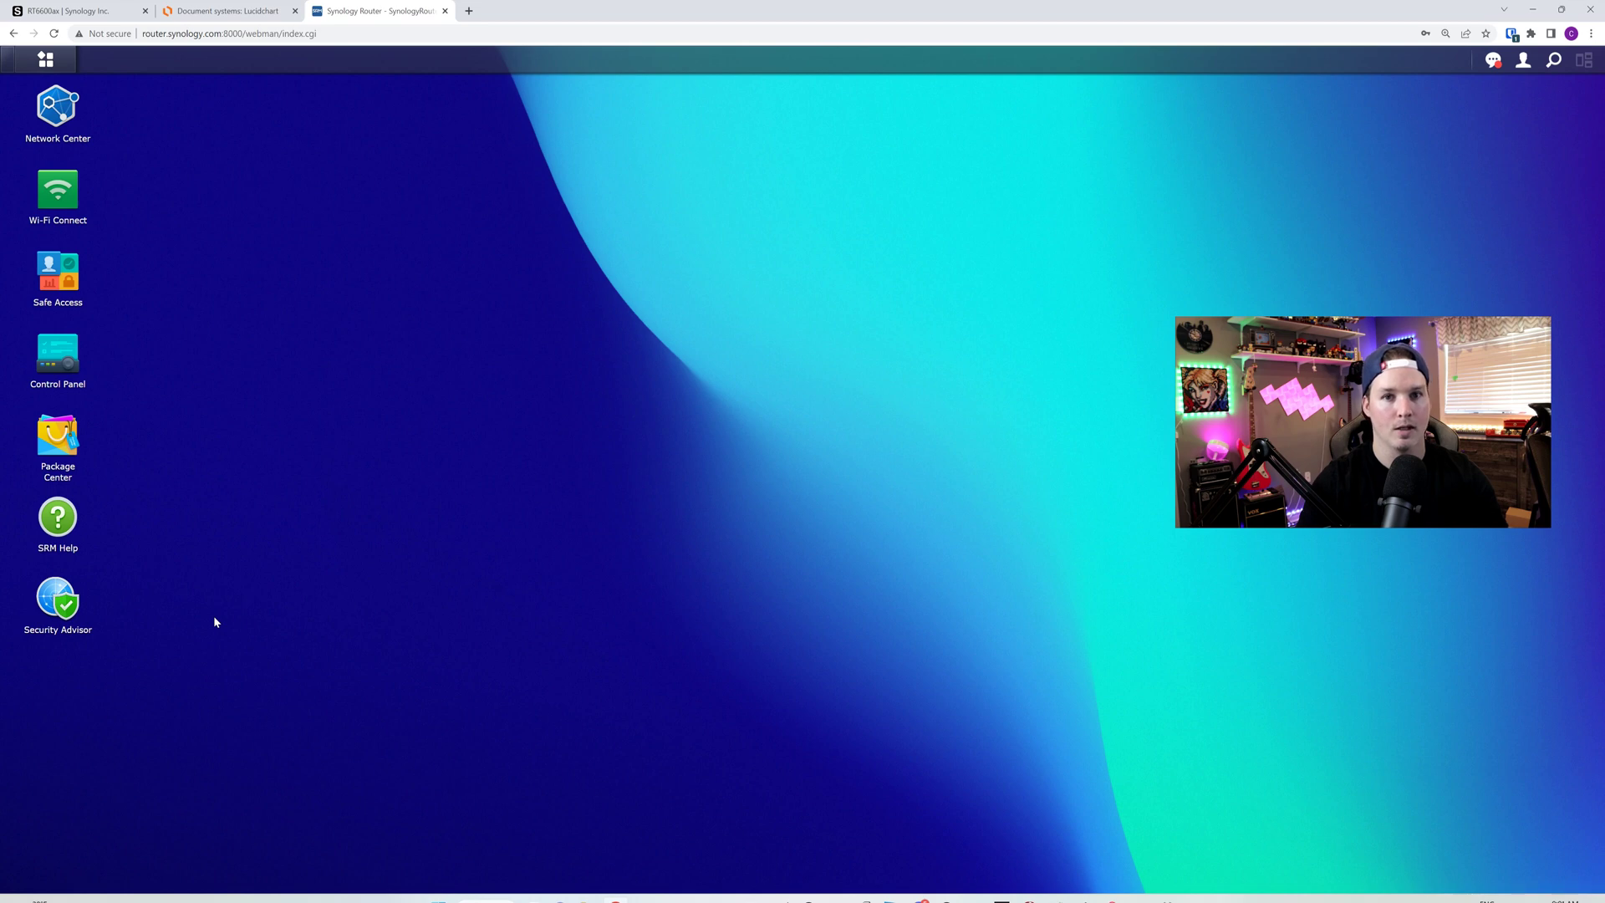
click(67, 607)
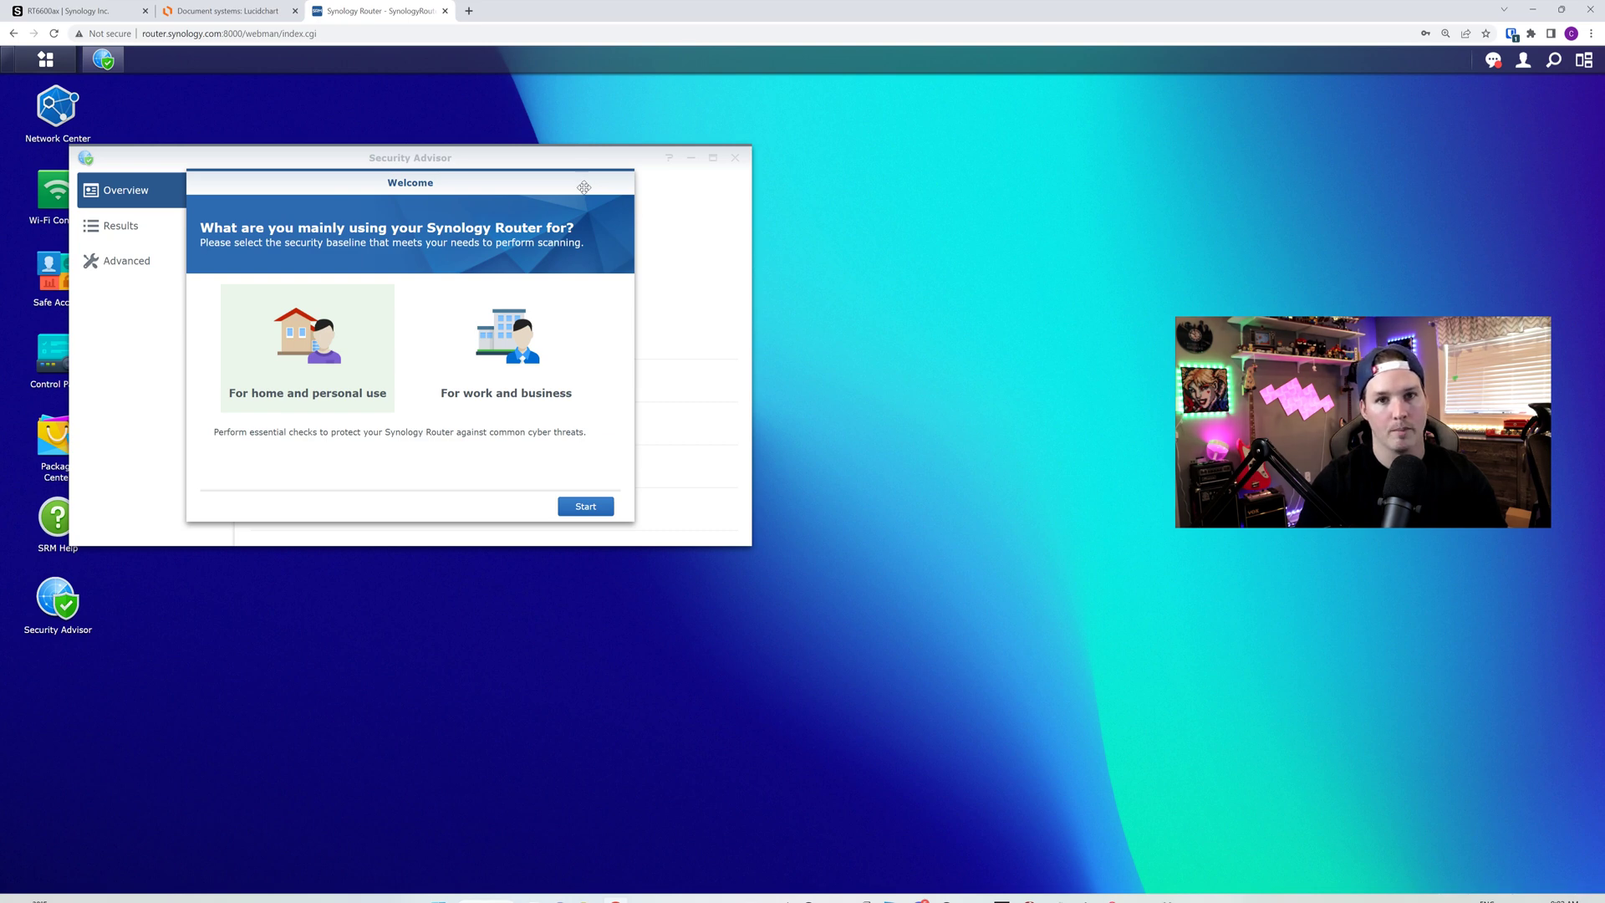
click(501, 339)
Run the work-and-business scan and view the failing password strength report
click(586, 506)
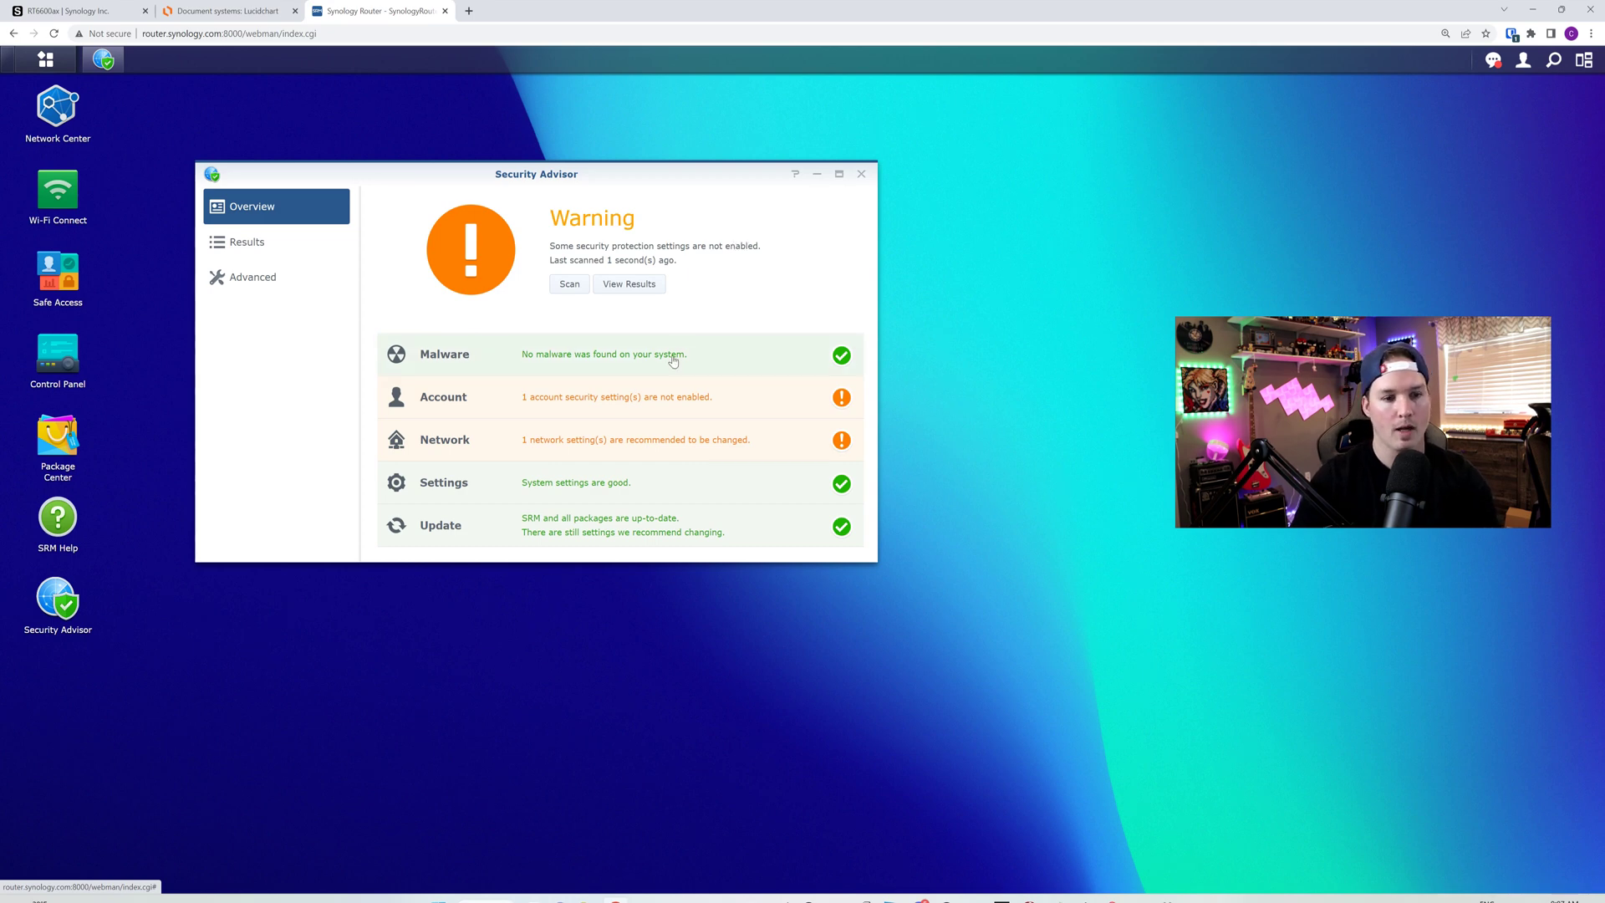
click(656, 406)
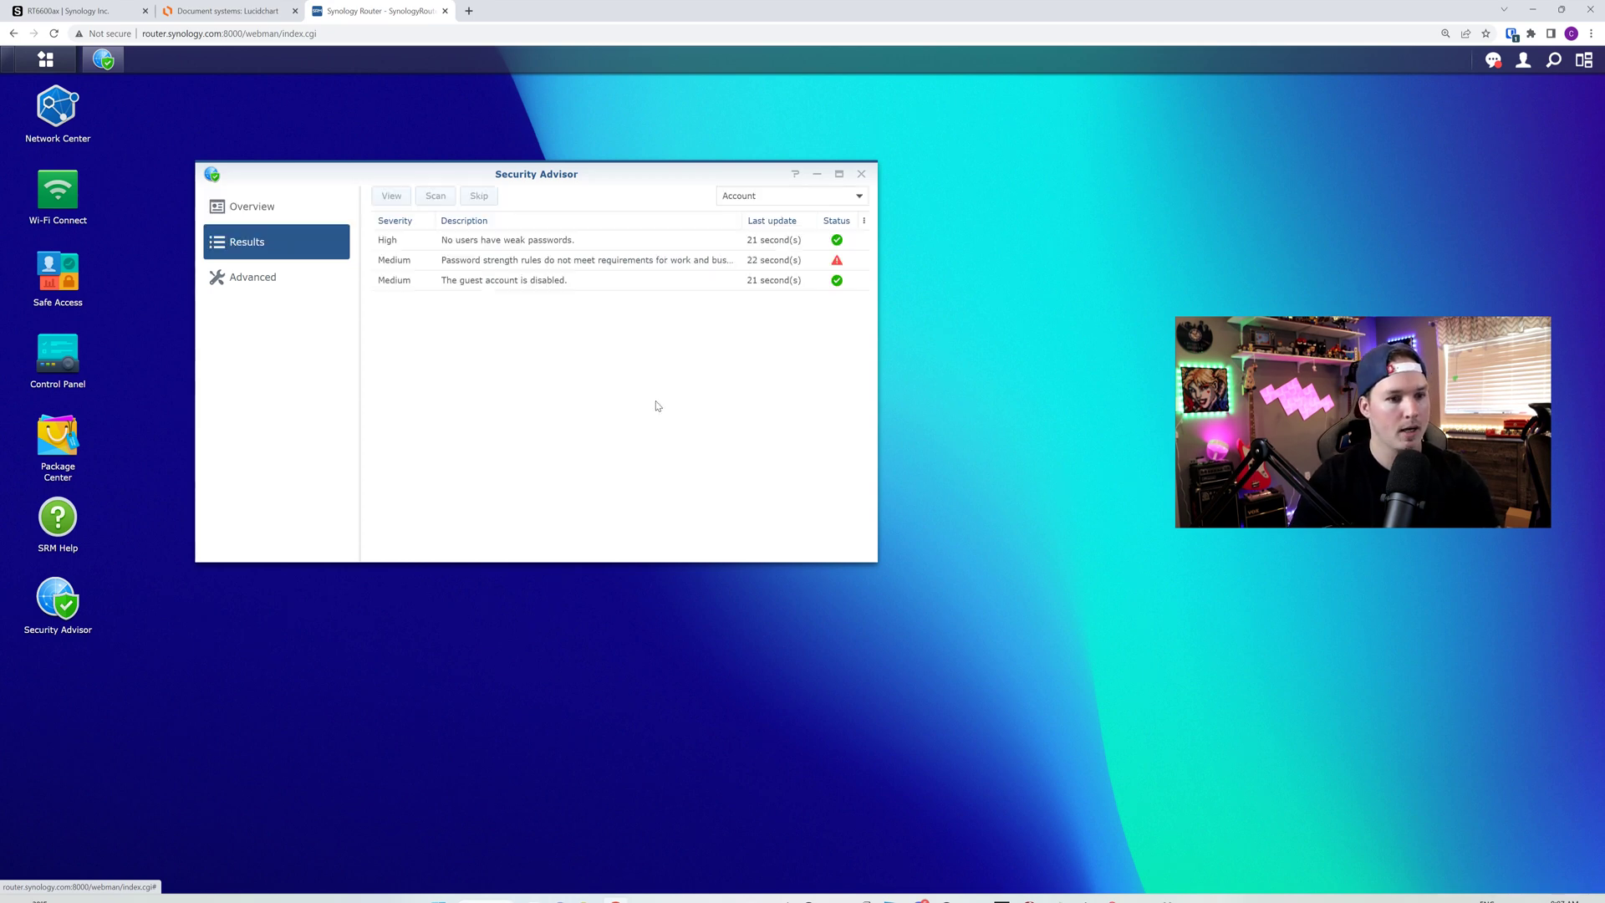
click(518, 264)
click(391, 199)
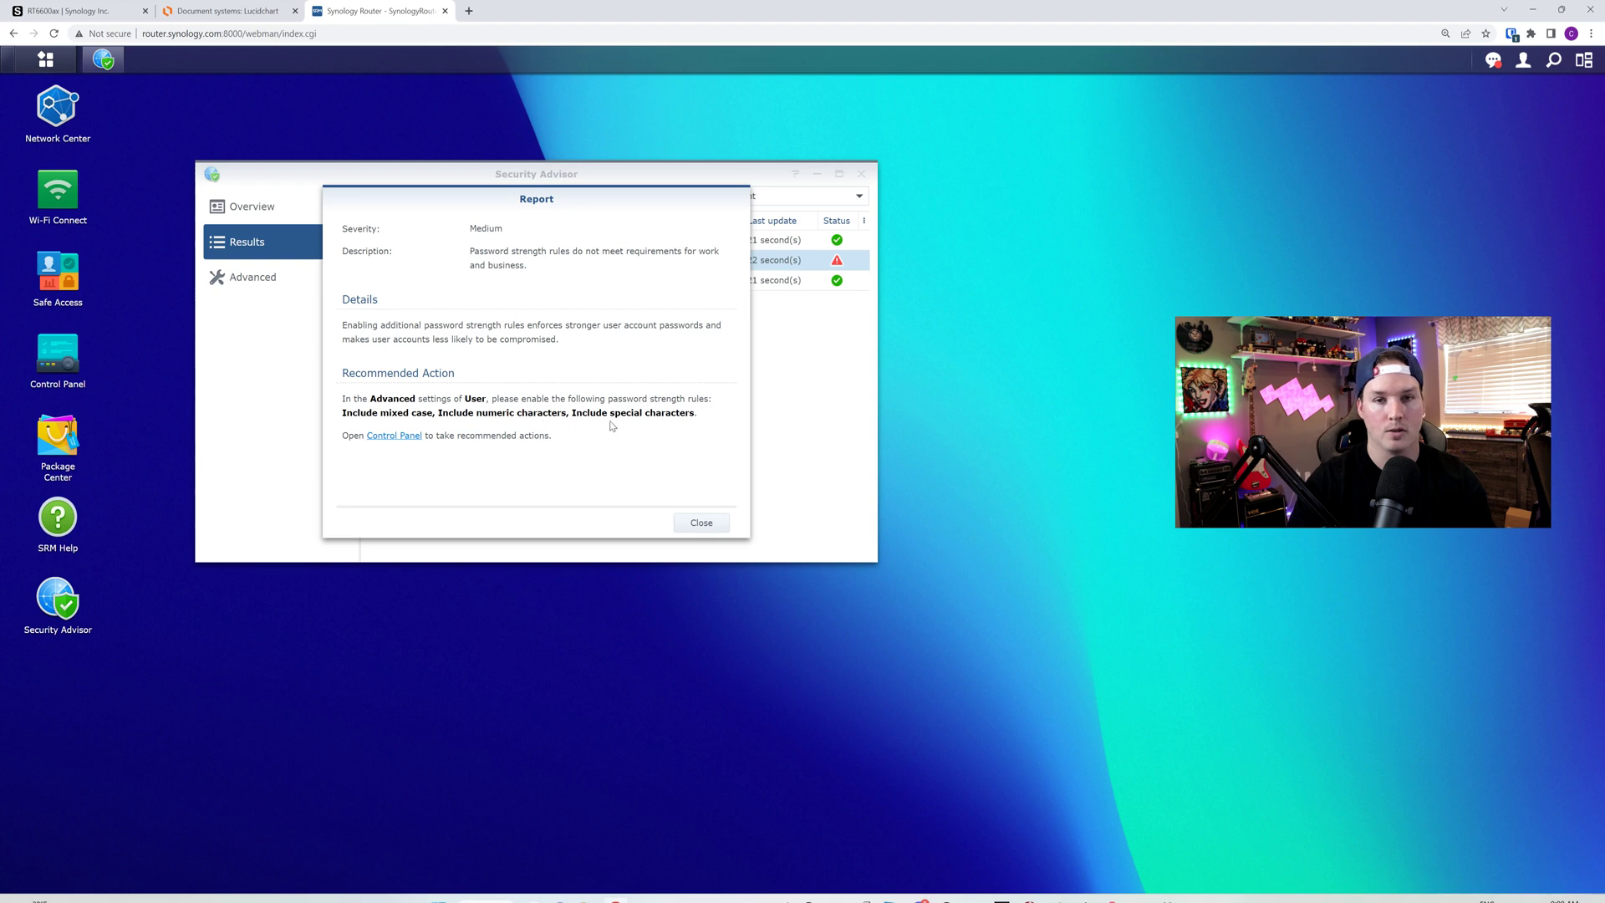
Require mixed case, numeric and special characters in user passwords and save
click(405, 437)
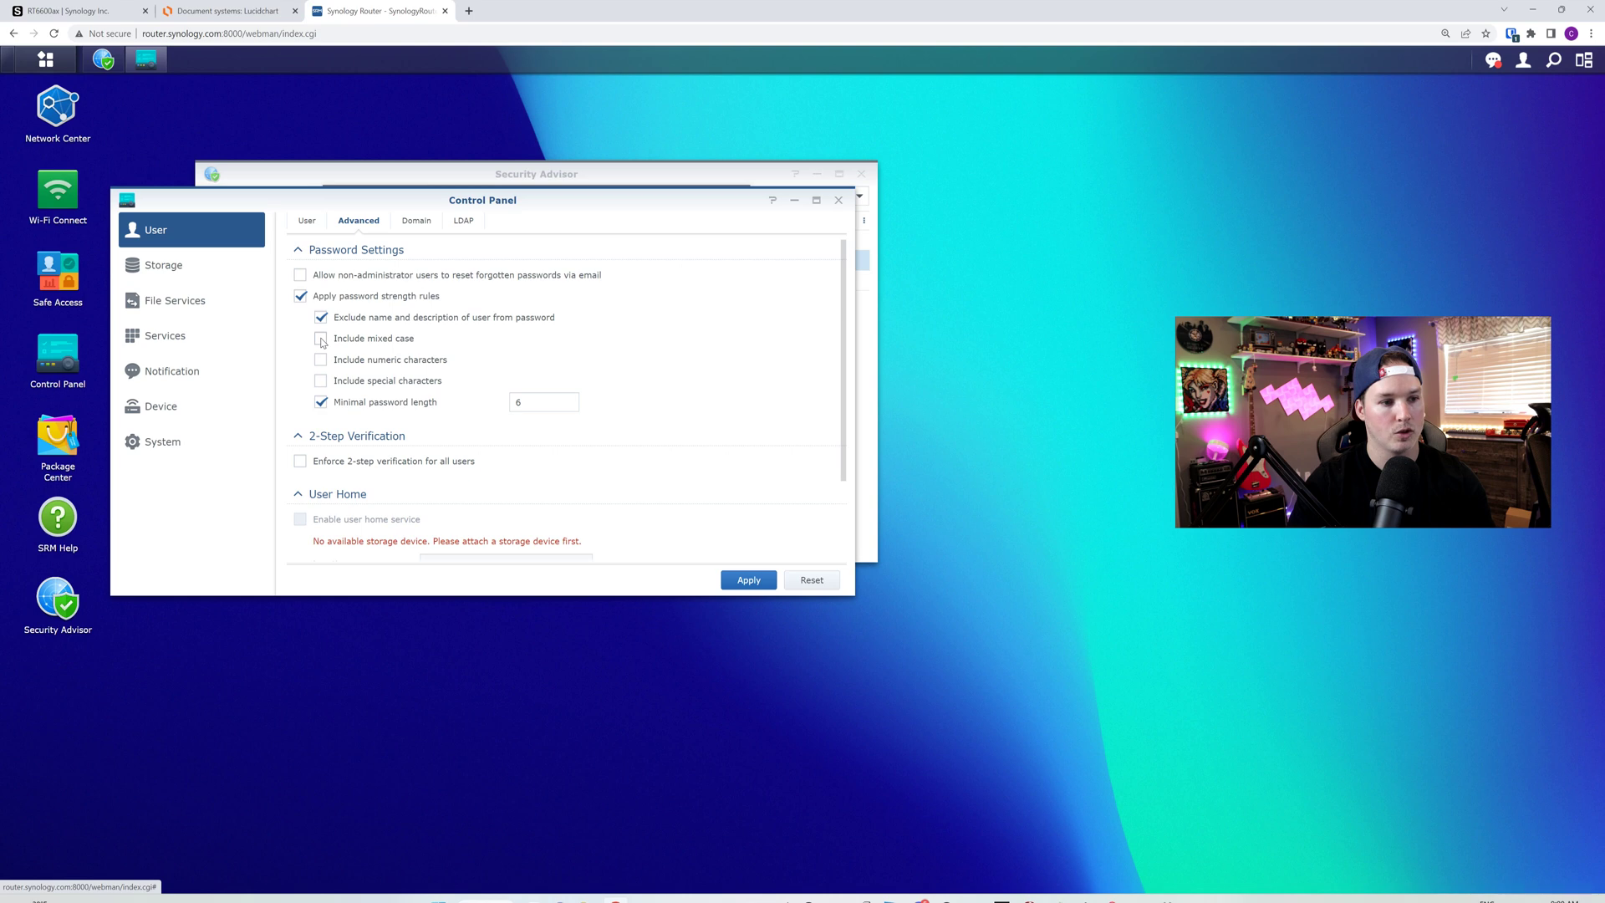
click(321, 340)
click(321, 360)
click(321, 380)
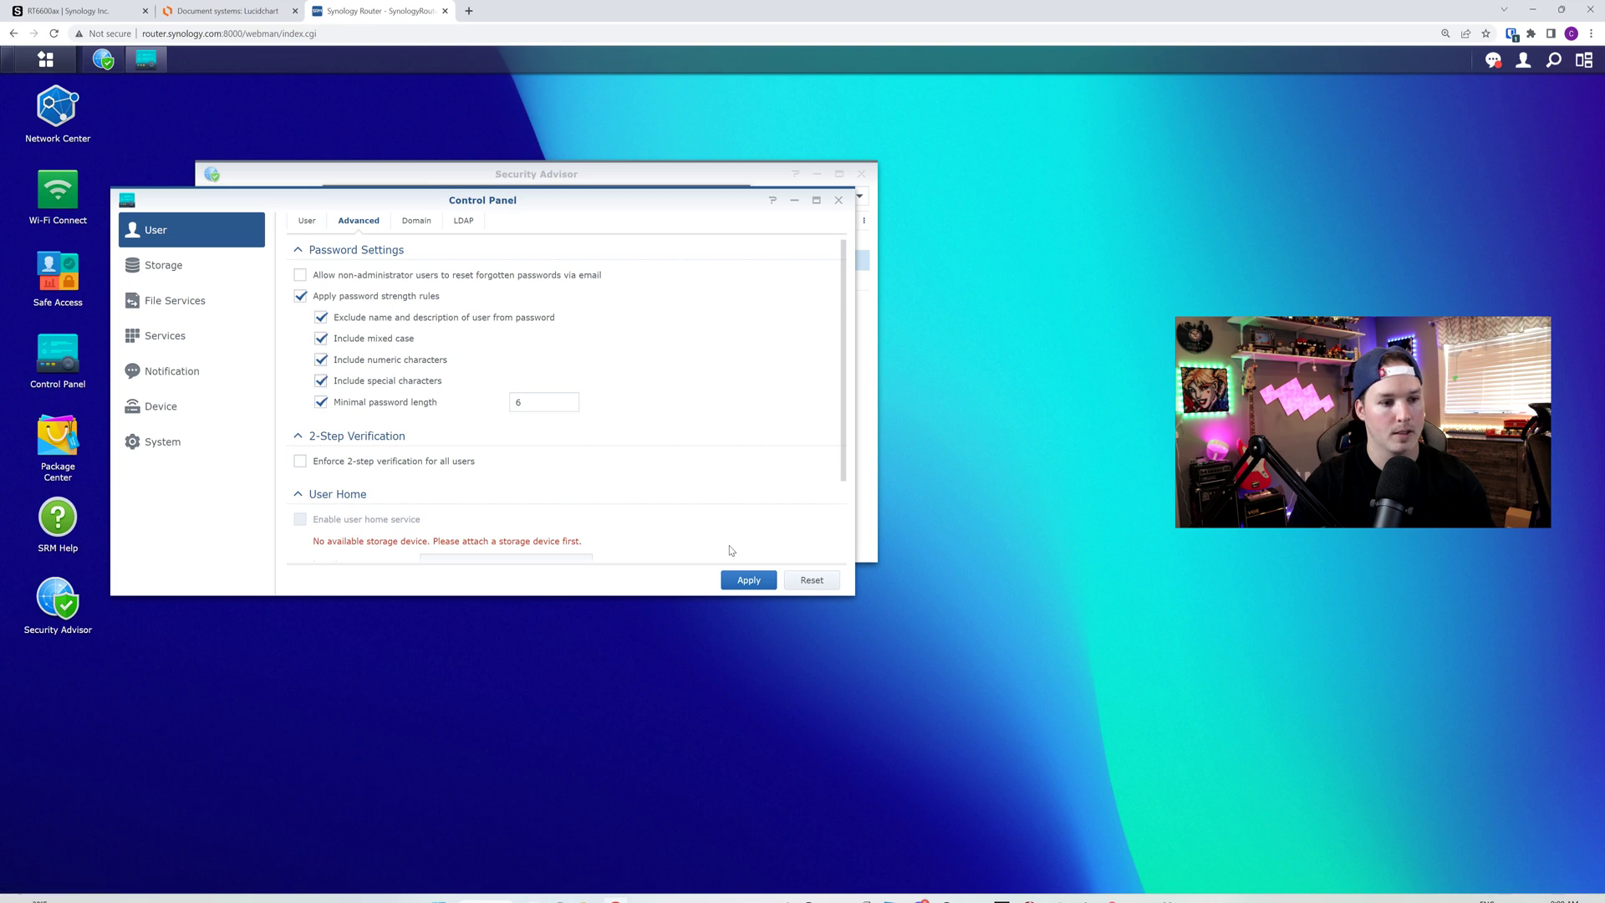
click(748, 579)
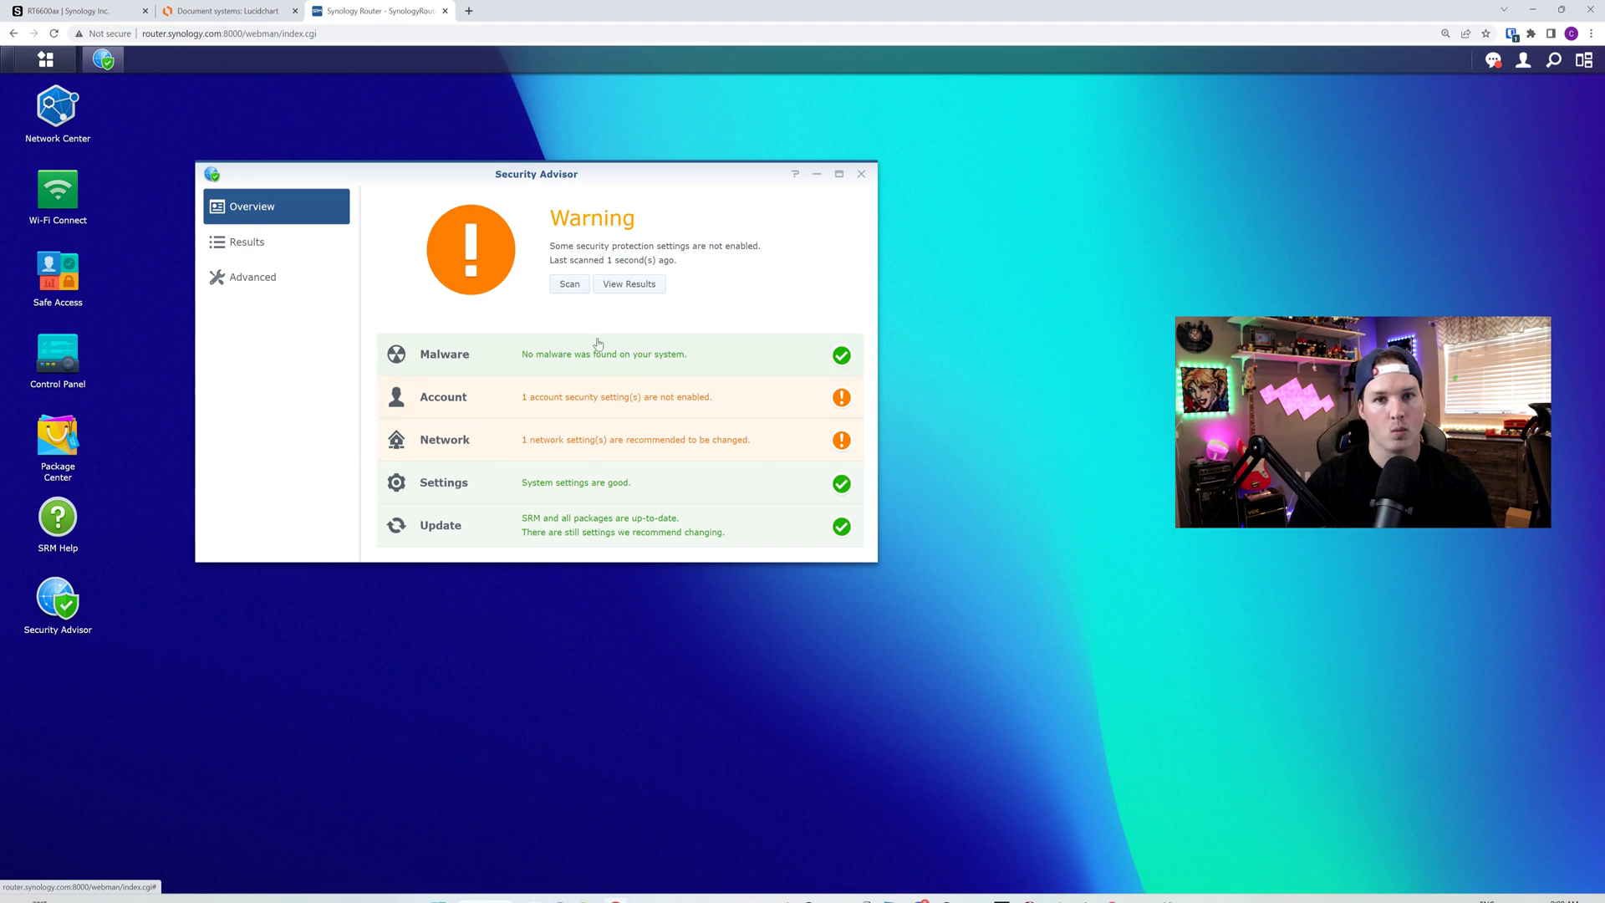
Rescan, then view the HTTP-to-HTTPS redirection report and follow it to the setting
click(569, 284)
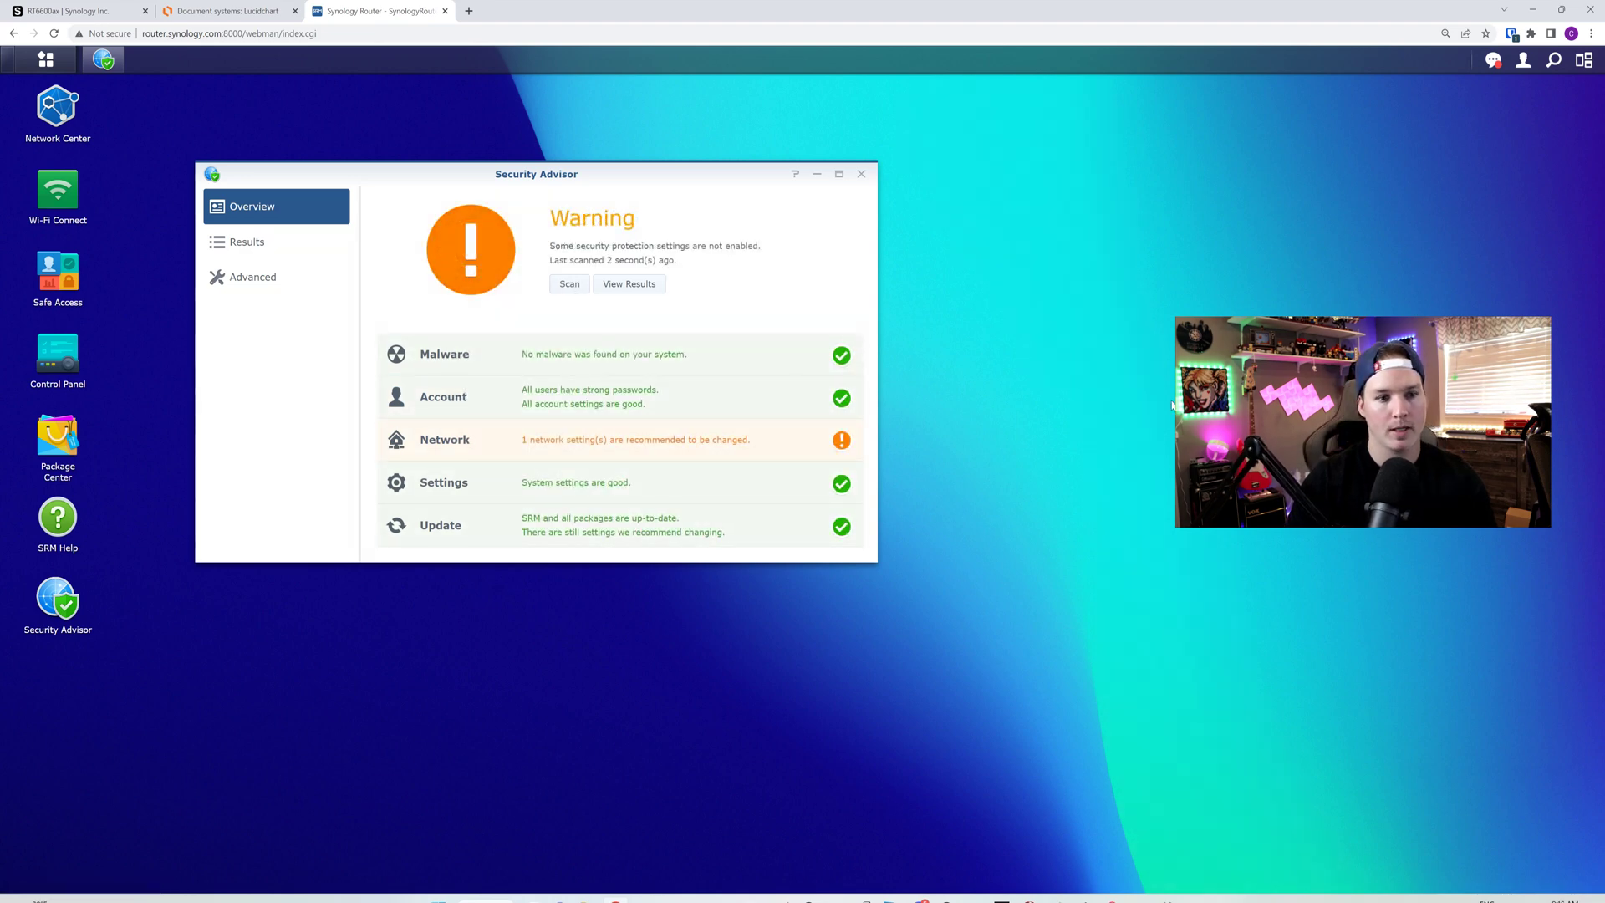
click(706, 441)
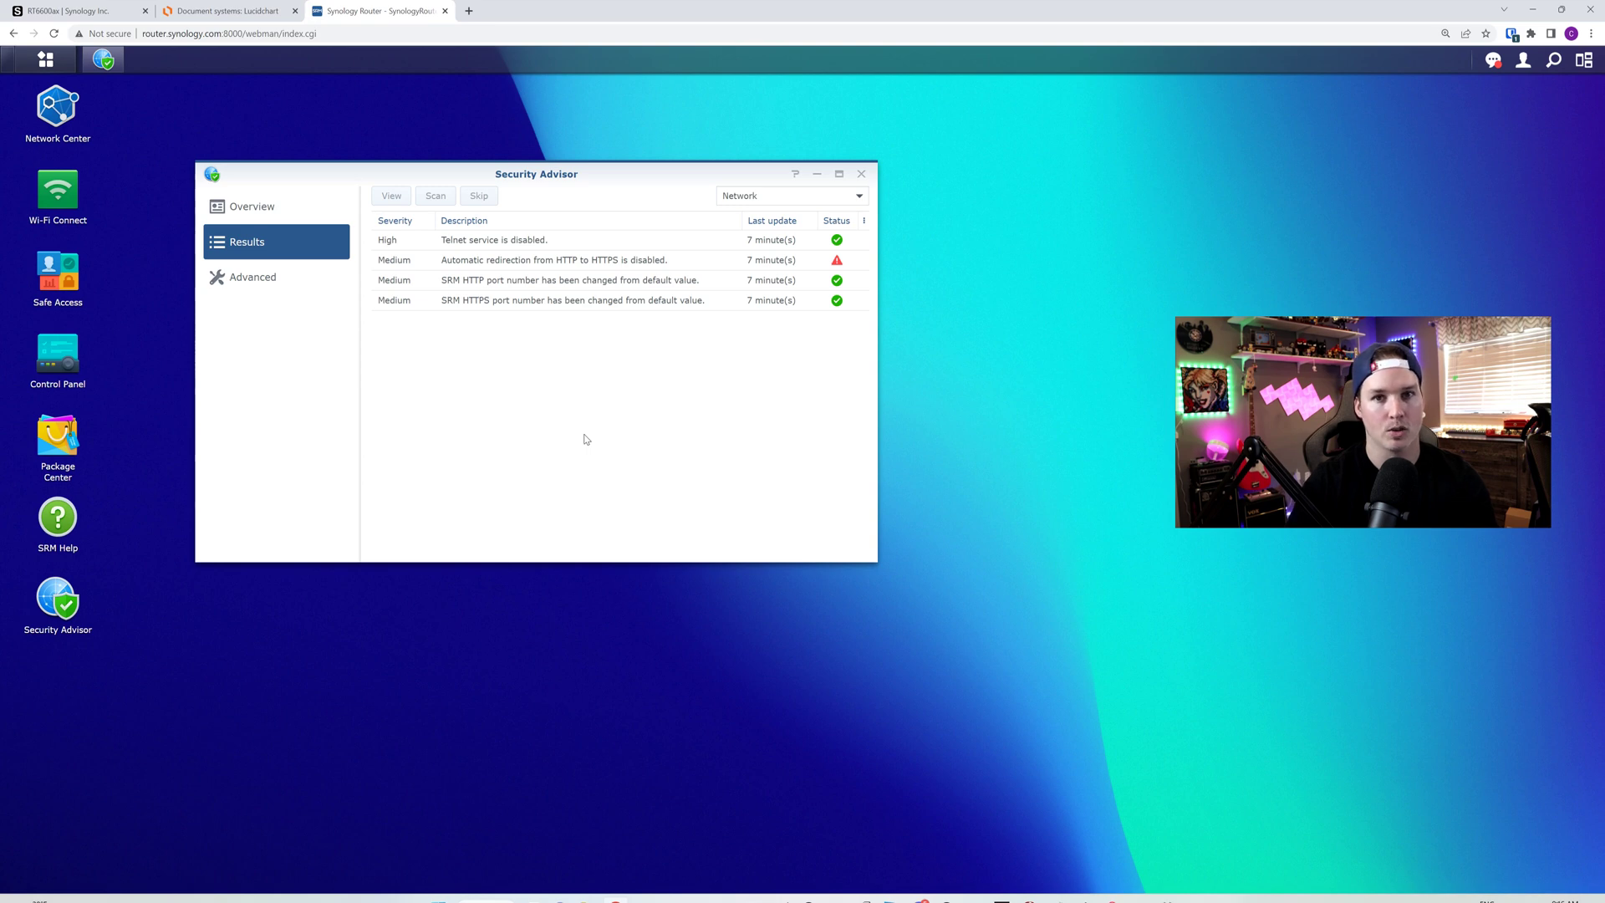
click(520, 260)
click(390, 196)
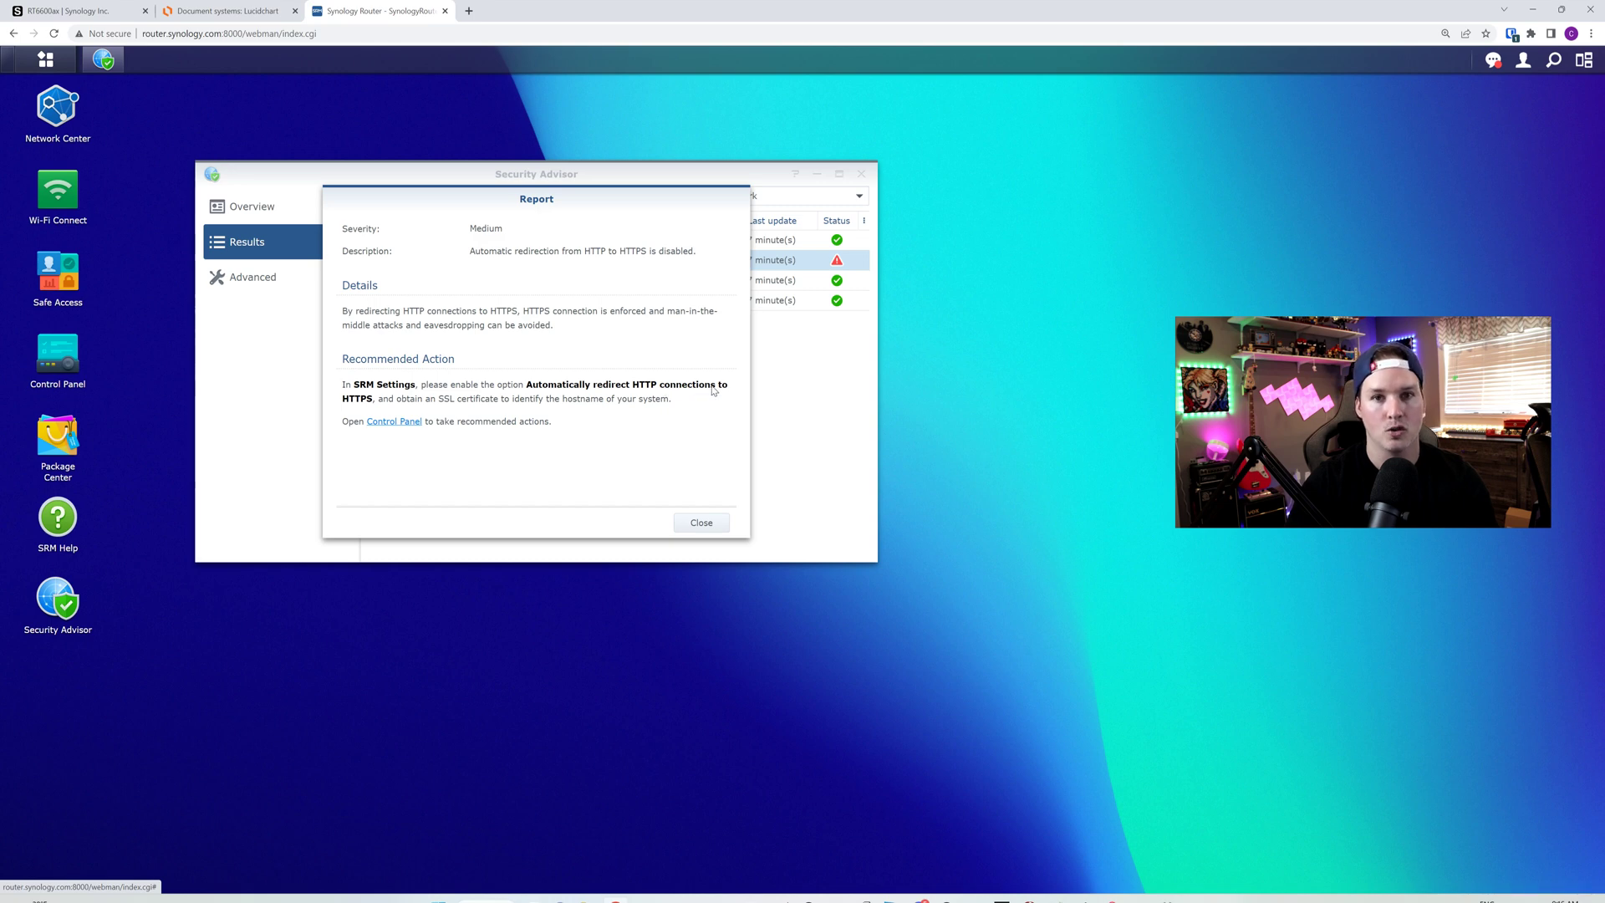
click(388, 423)
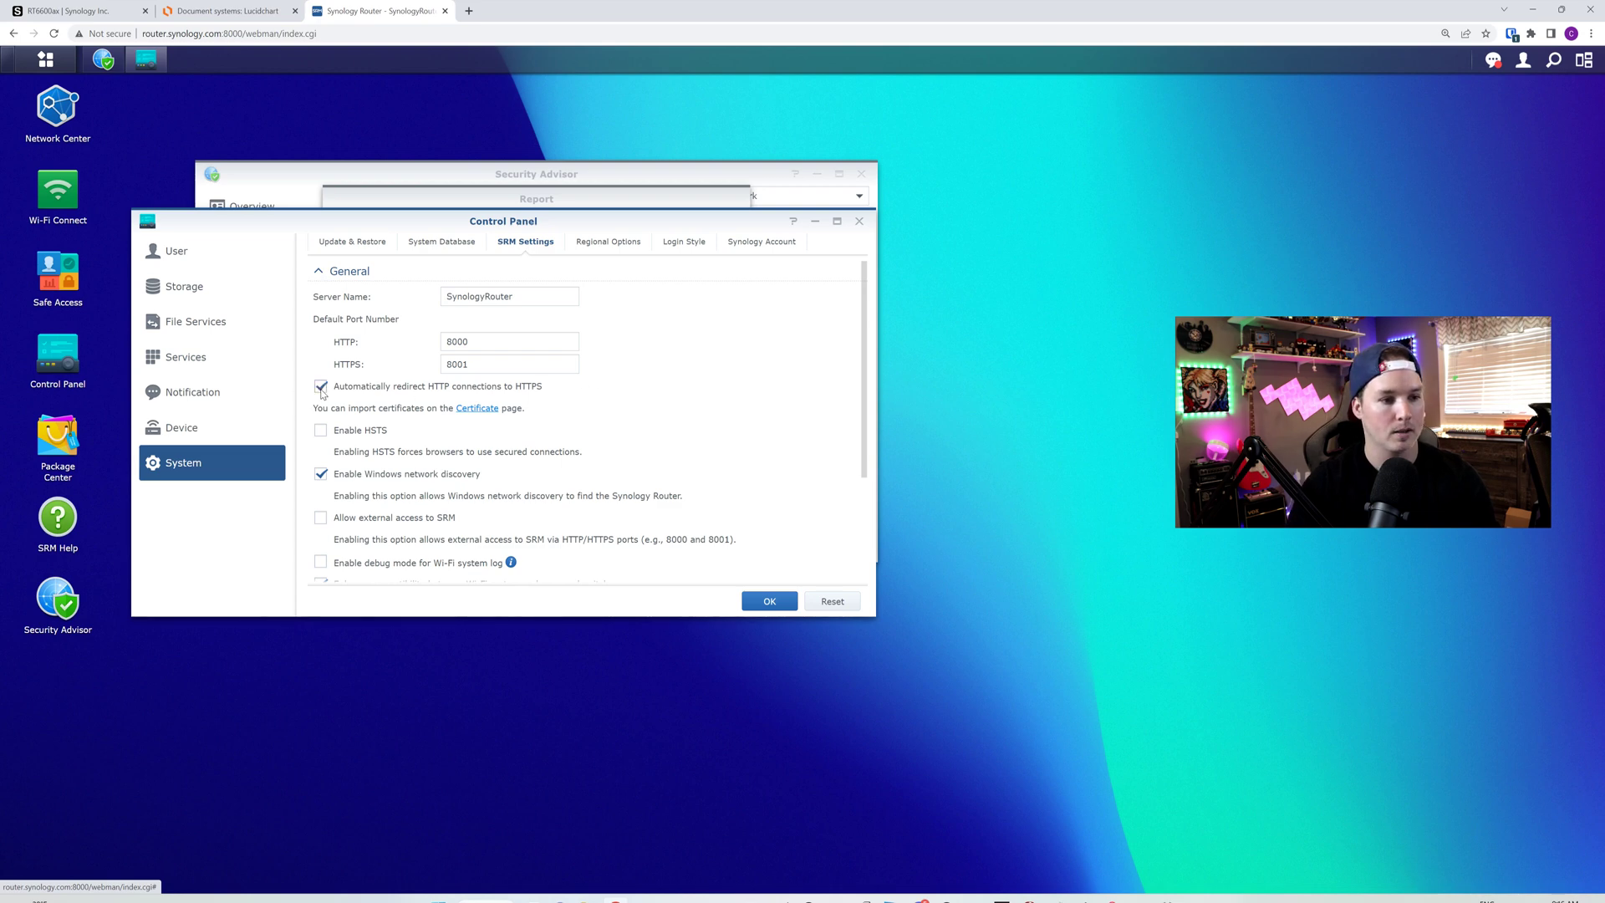
Save the HTTPS redirection setting, close Security Advisor and bring up Package Center
click(769, 601)
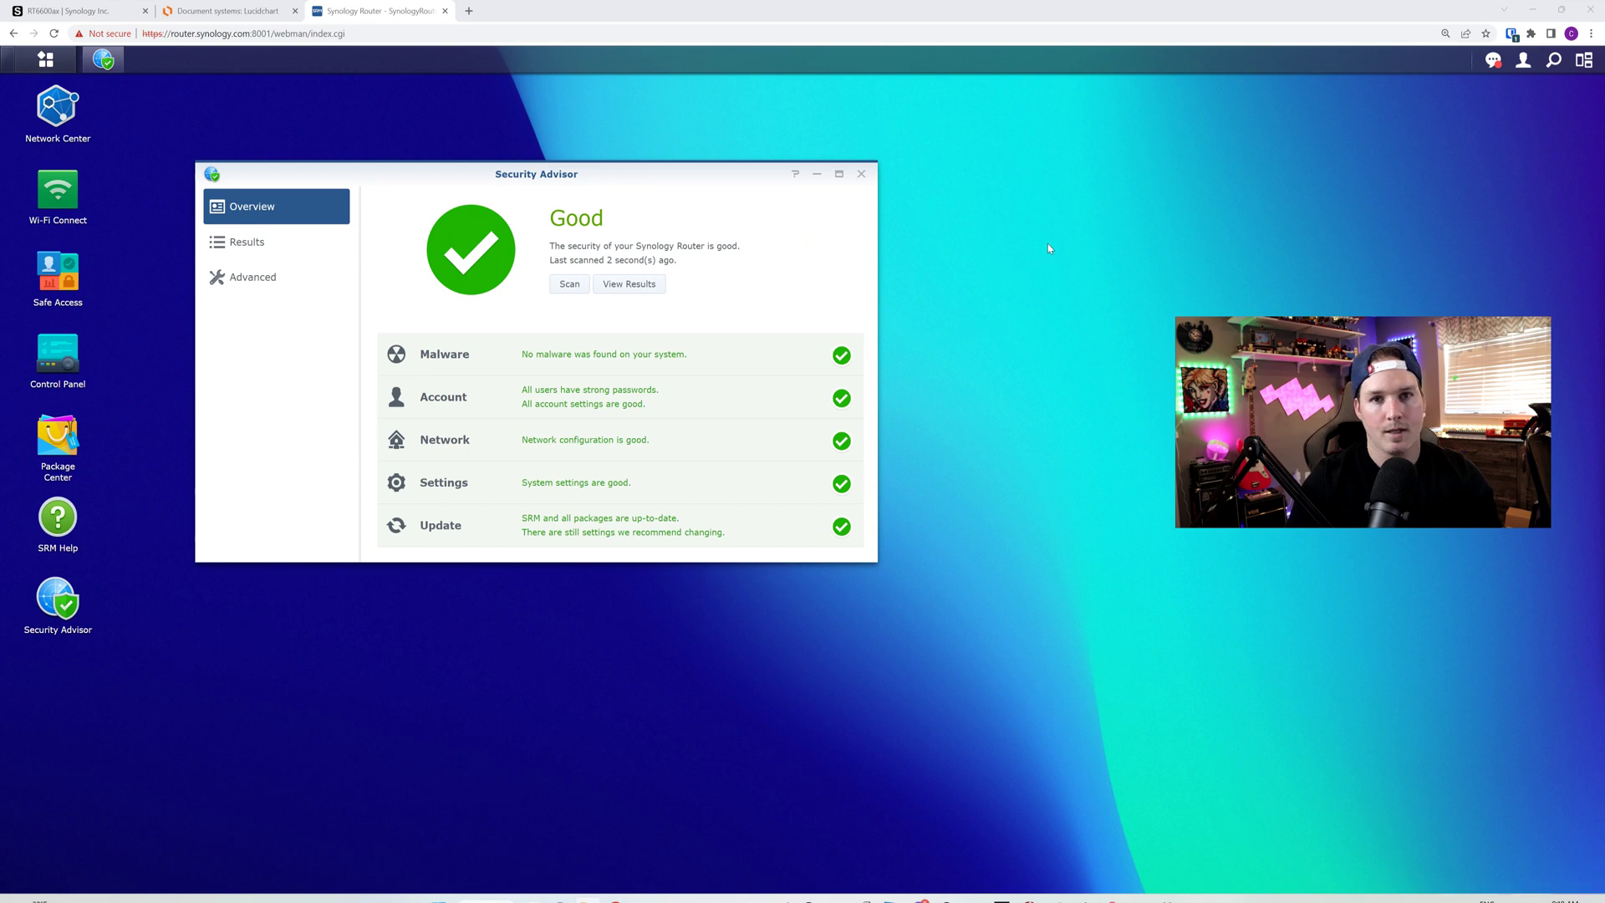
click(861, 173)
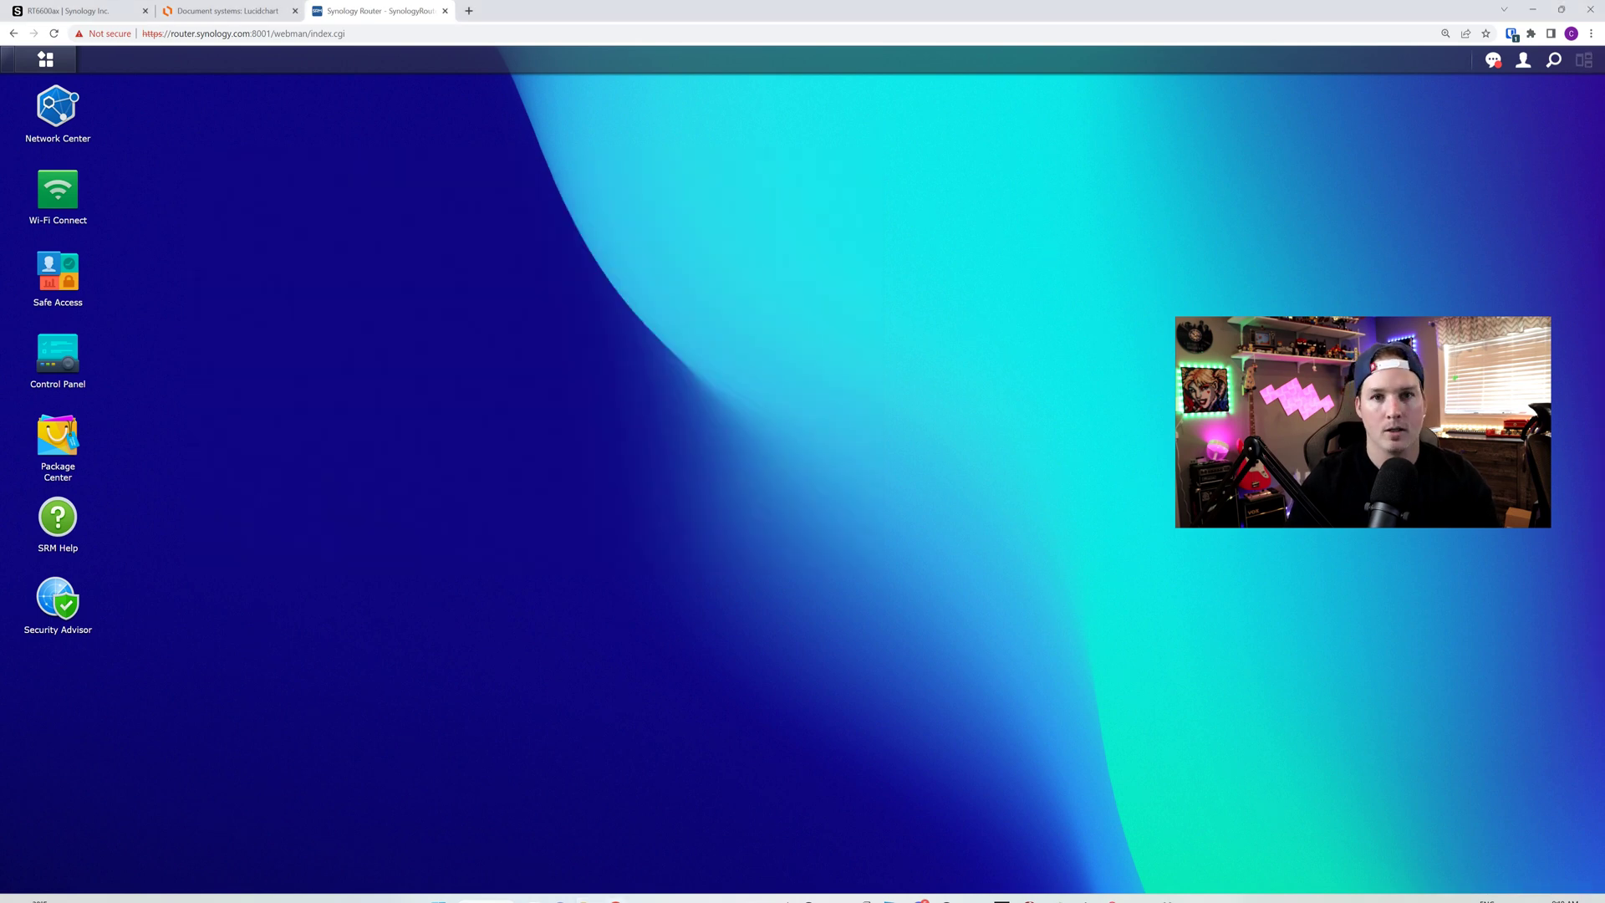
click(119, 442)
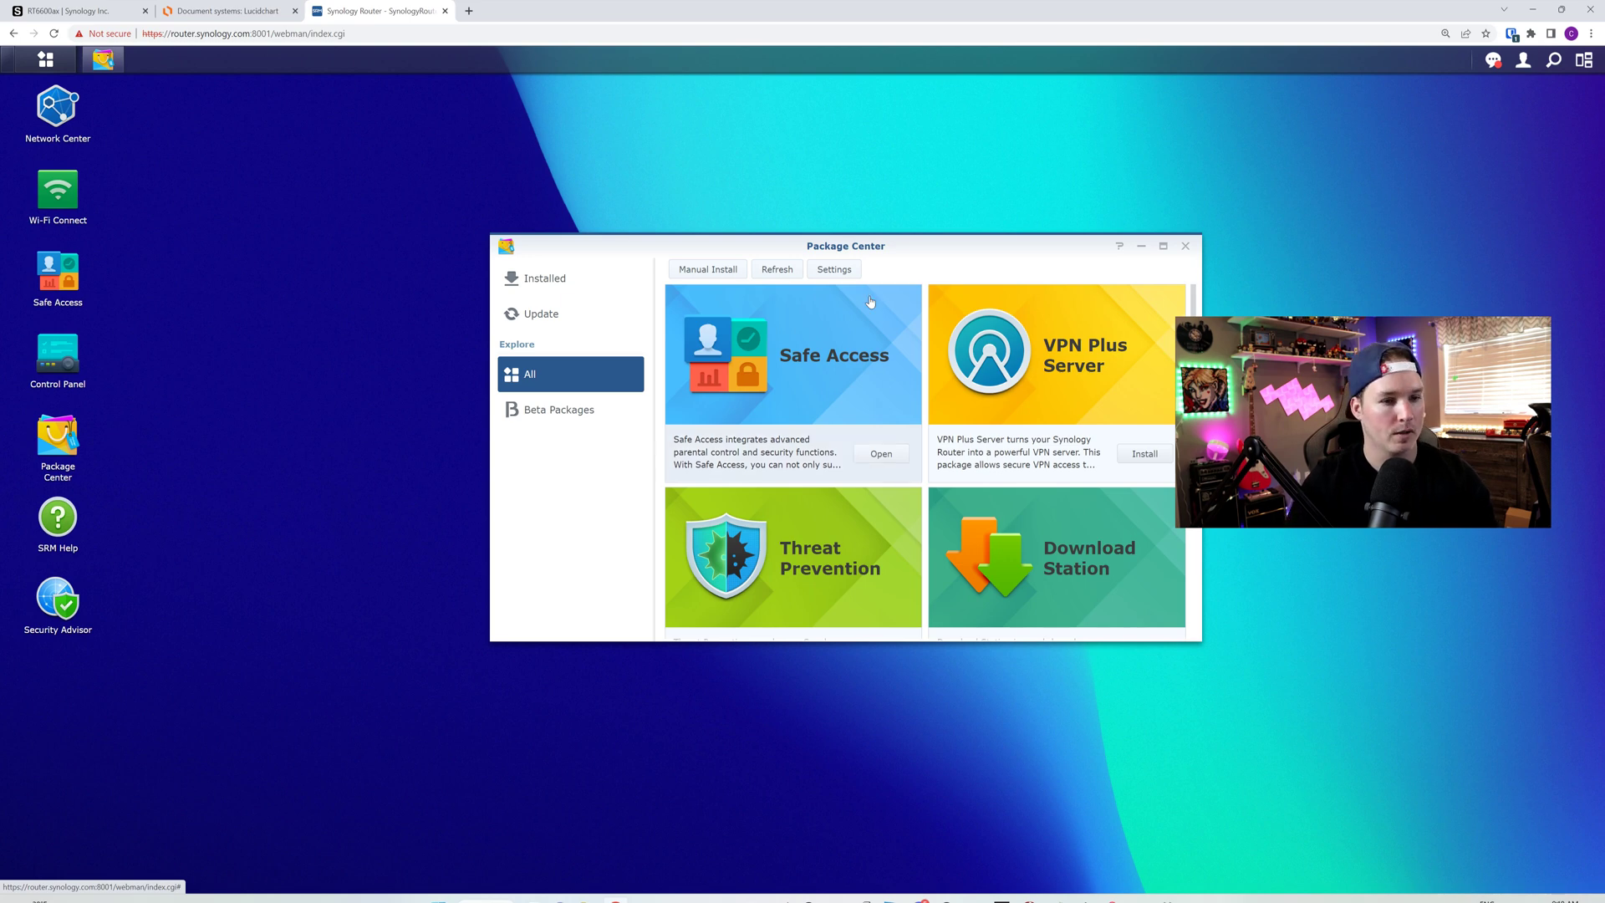
drag(953, 250, 839, 240)
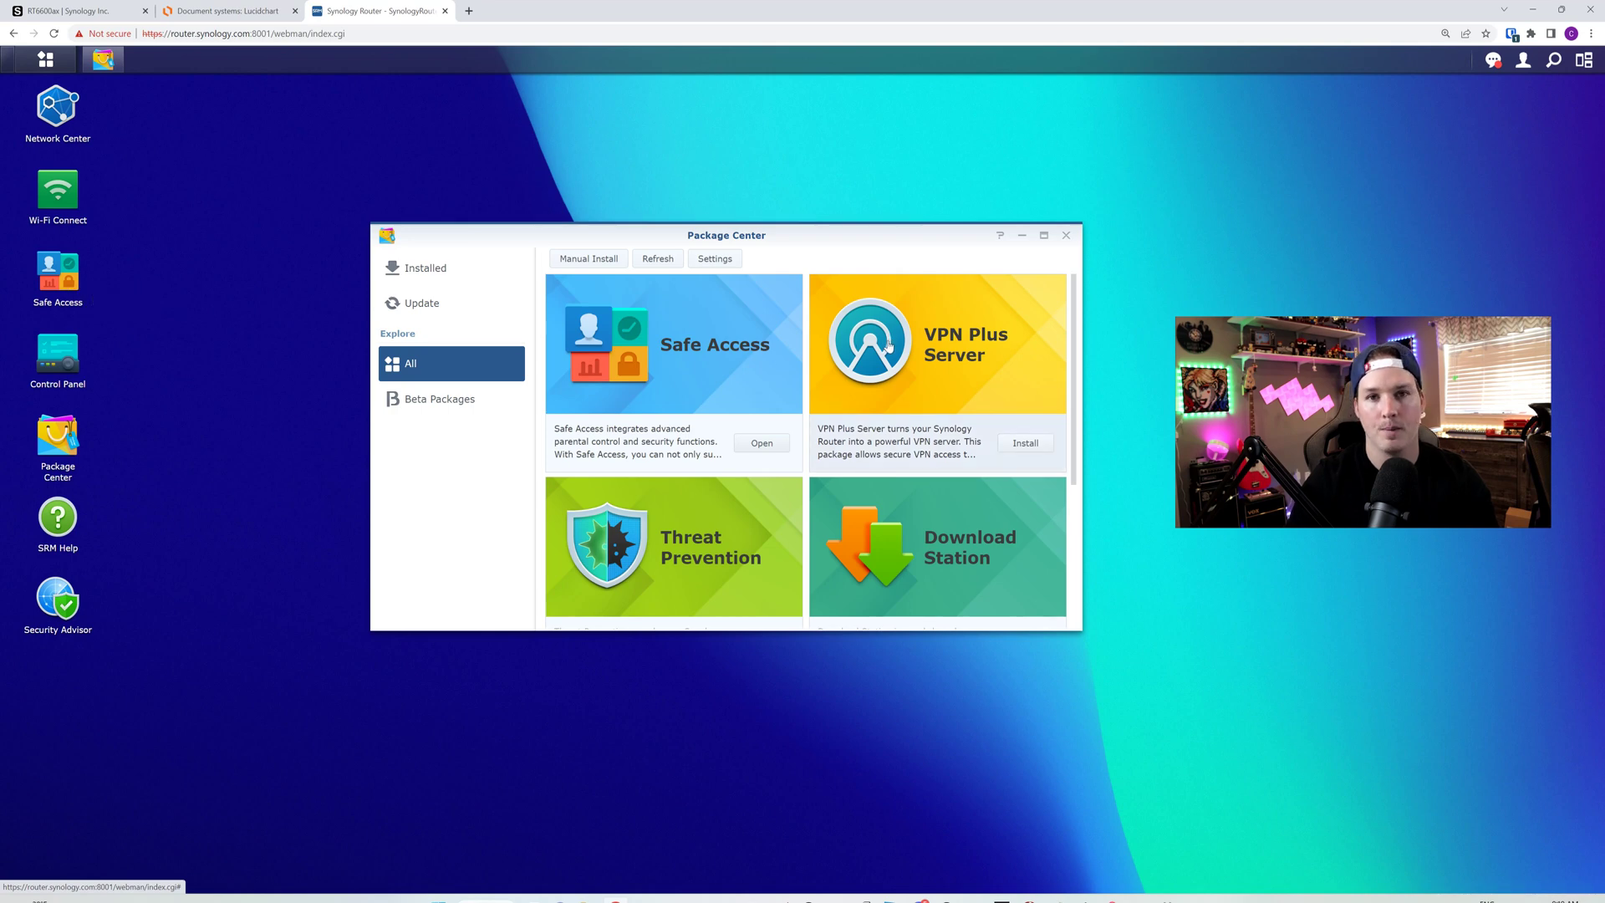
scroll(888, 349, down, 3)
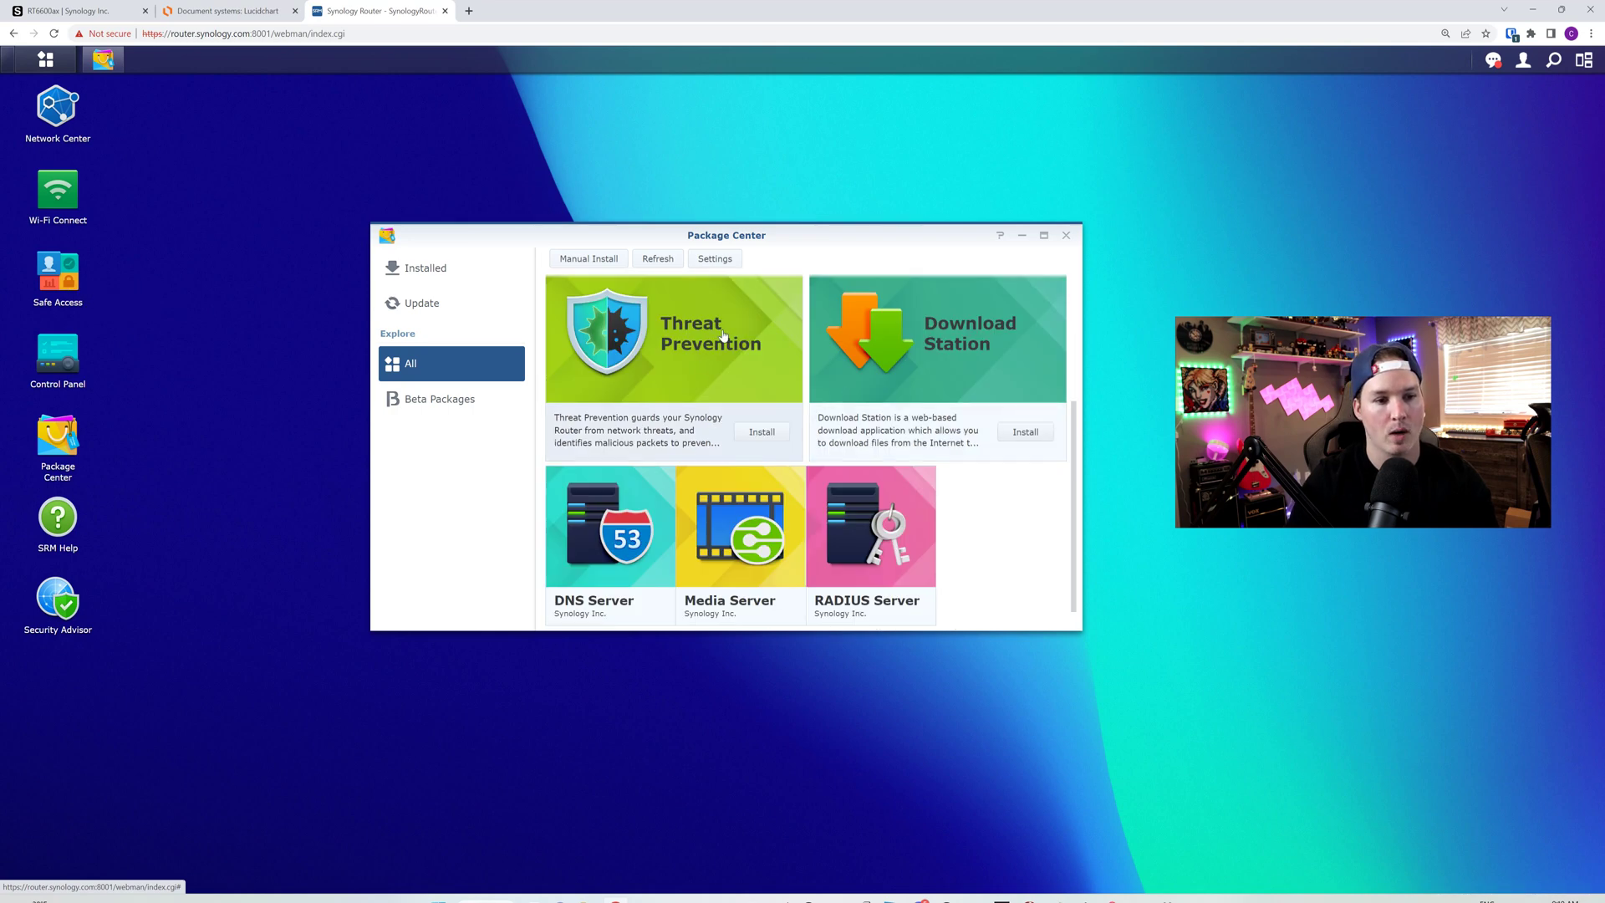
scroll(675, 470, down, 1)
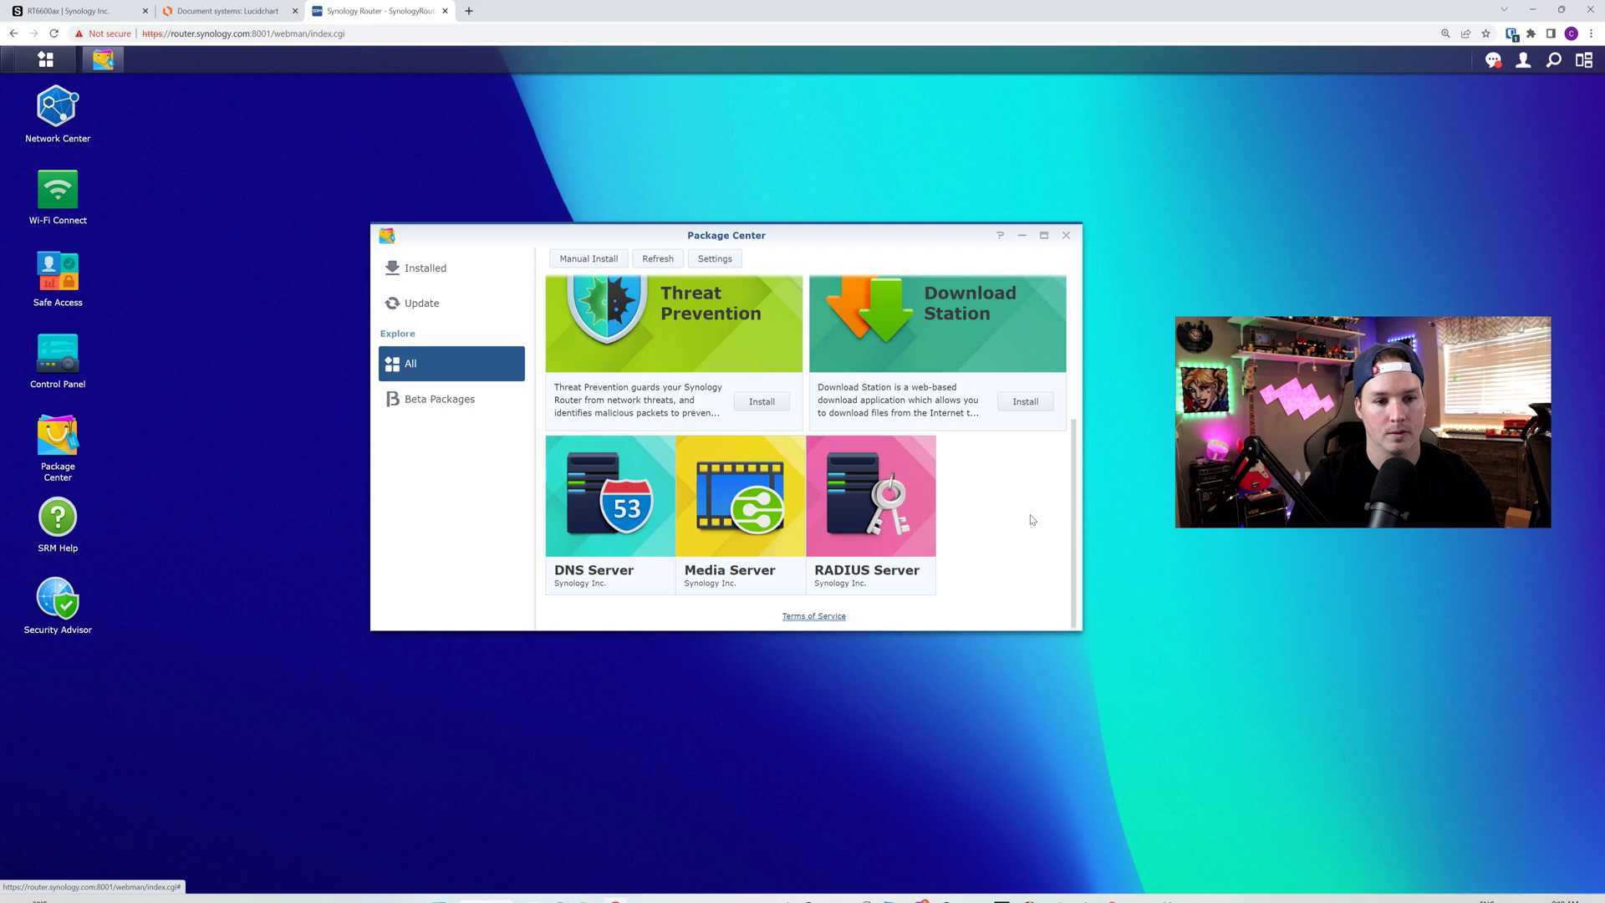
scroll(1003, 501, up, 3)
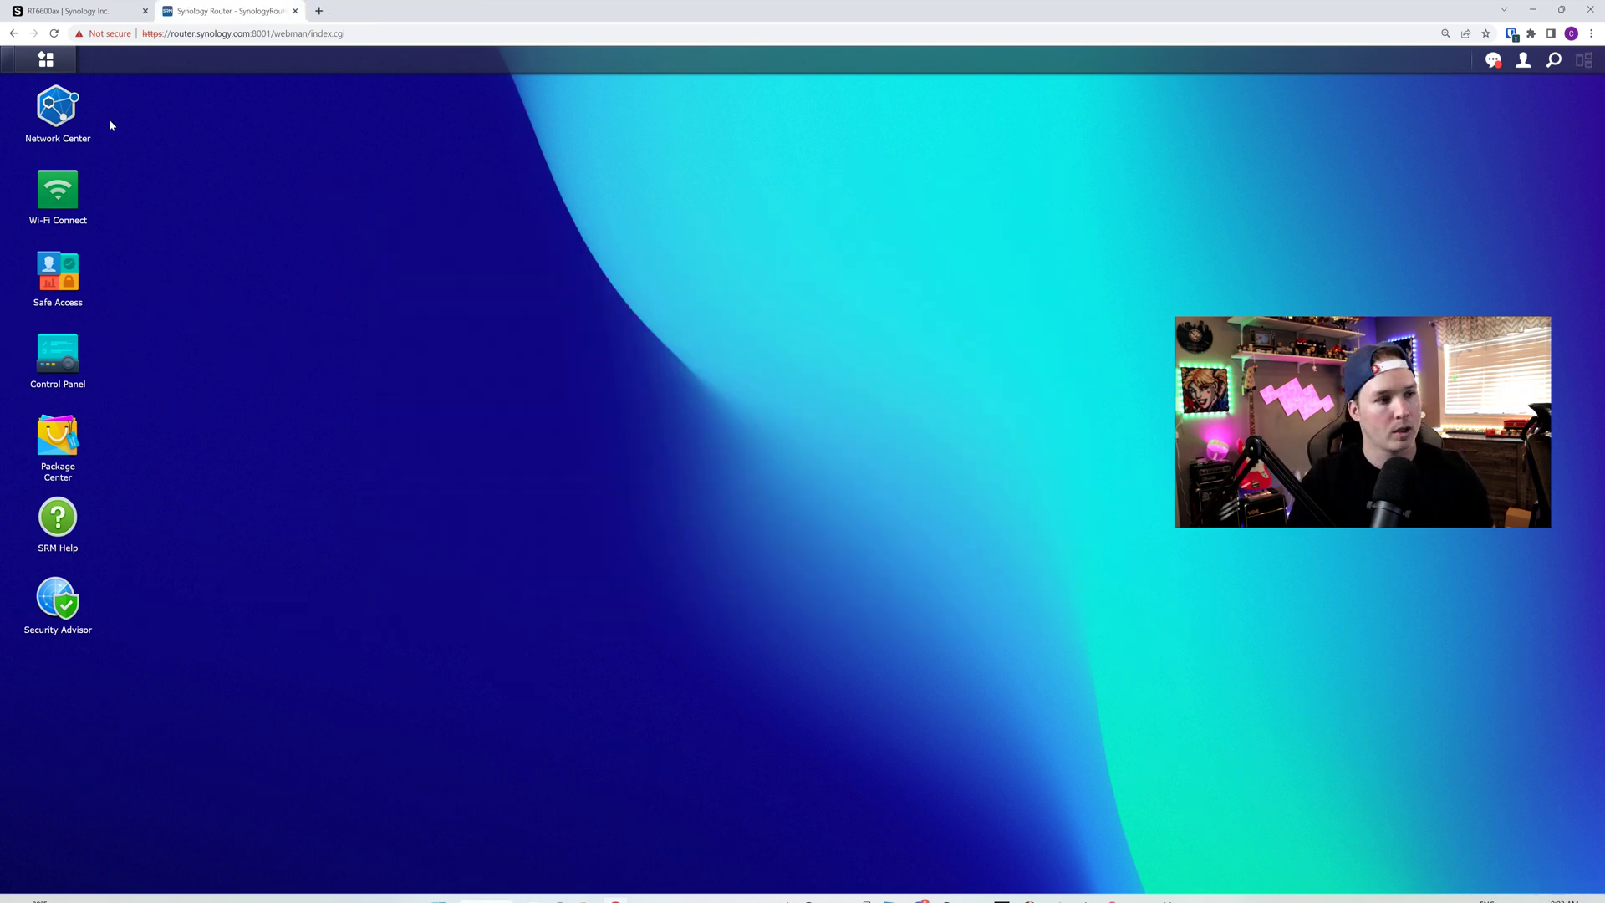
Show Network Center's local networks and edit the Guest Network
click(60, 112)
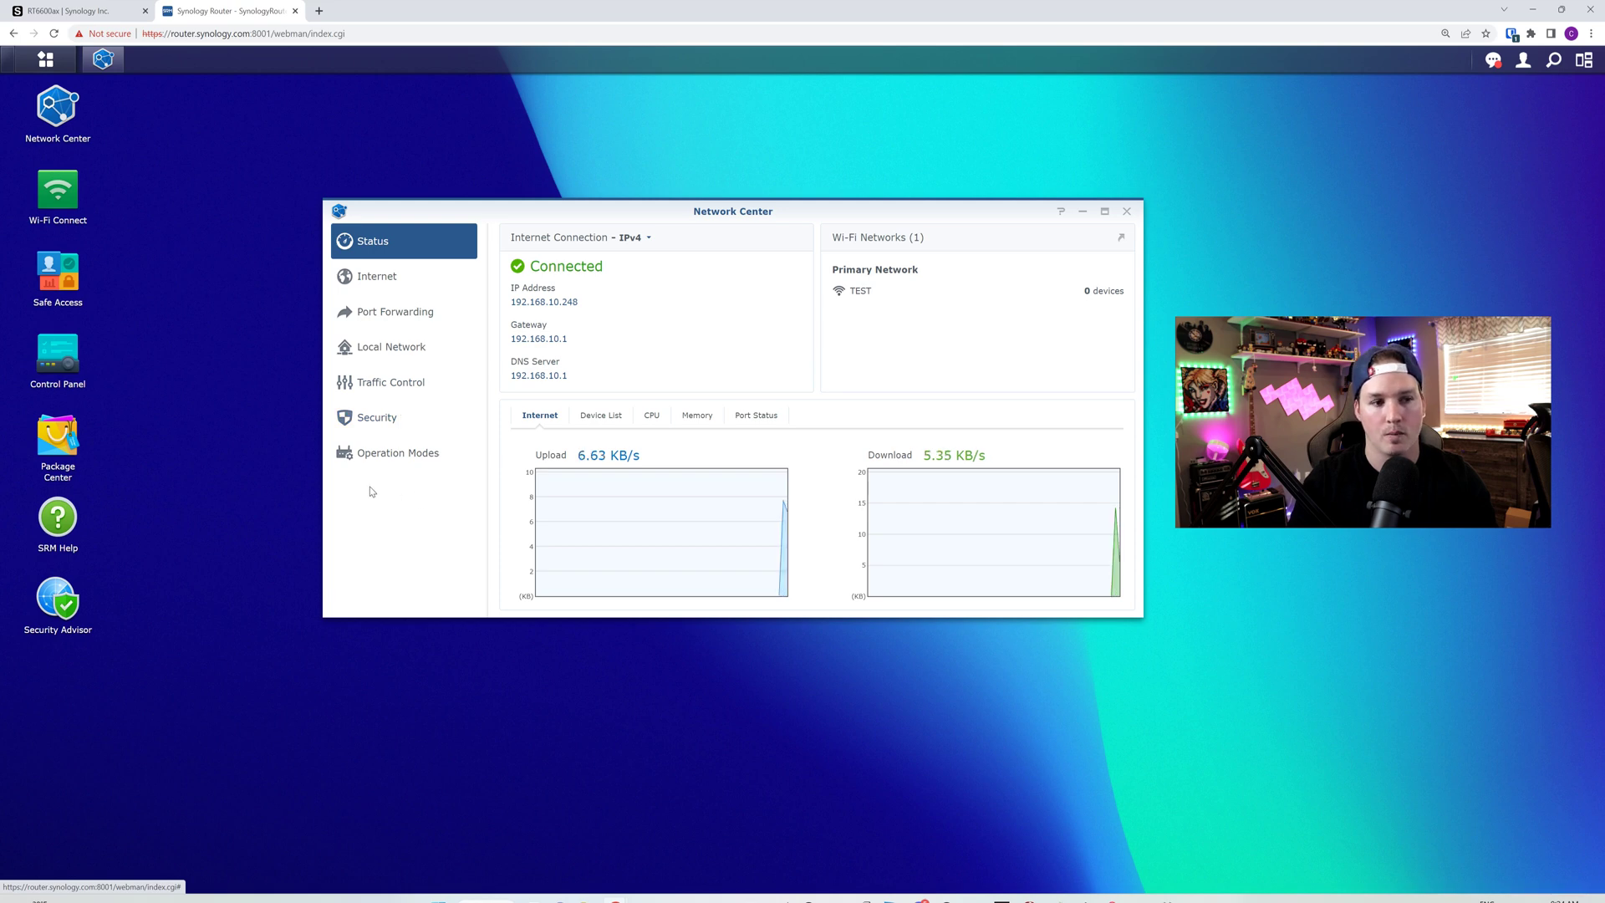
click(394, 352)
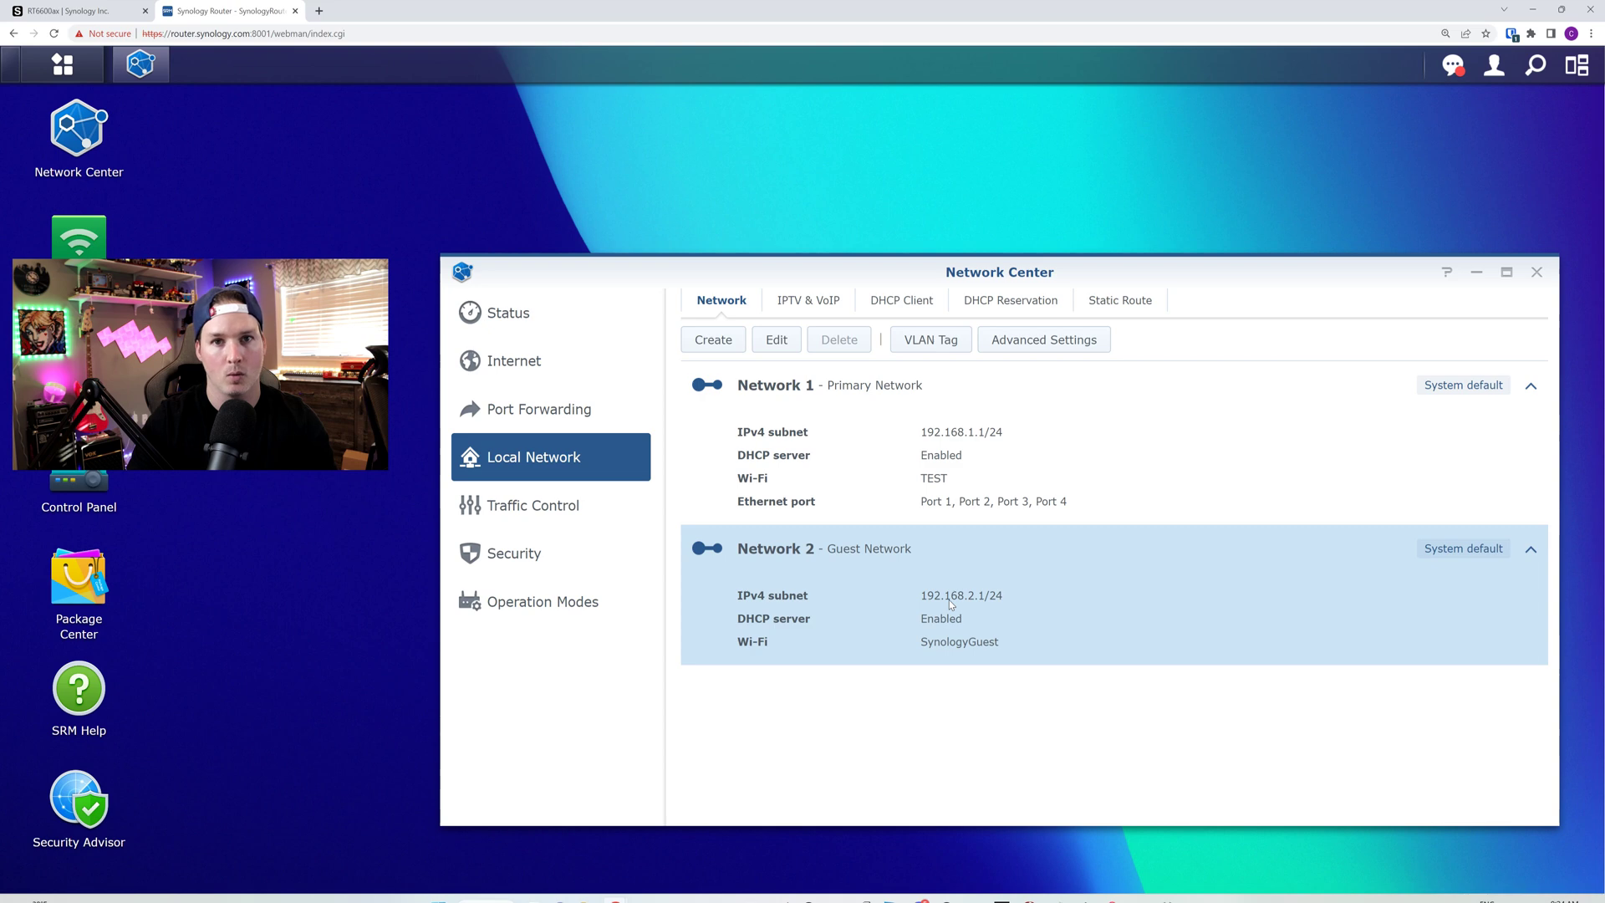
click(777, 340)
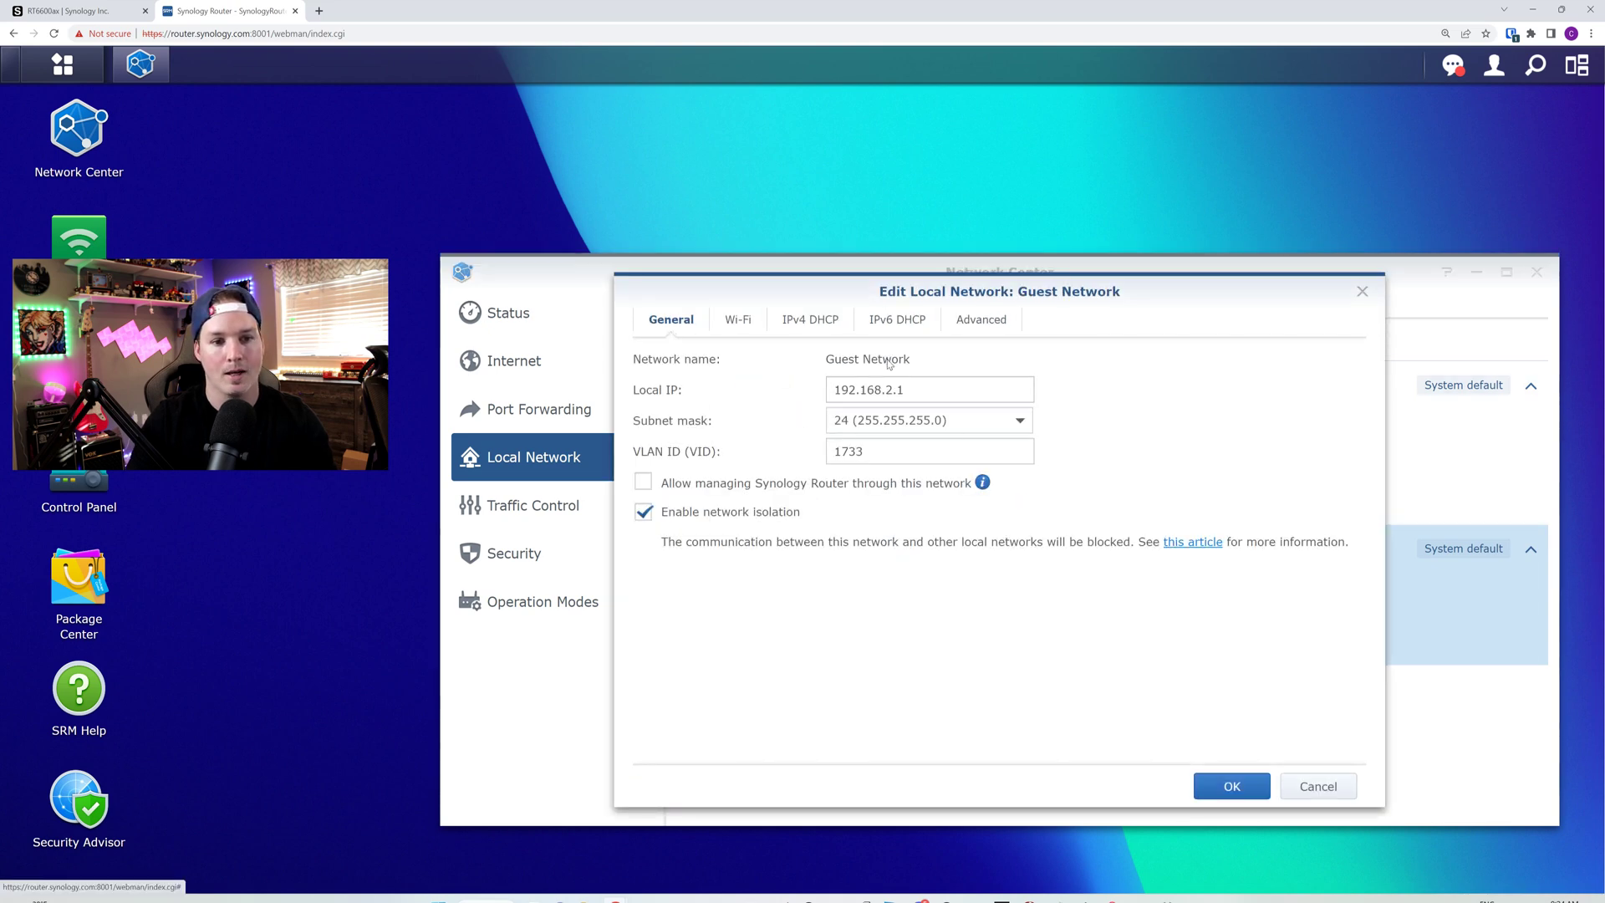
Change the Guest Network local IP to 192.168.15.1 and its VLAN ID from 1733 to 15
click(890, 396)
key(BackSpace)
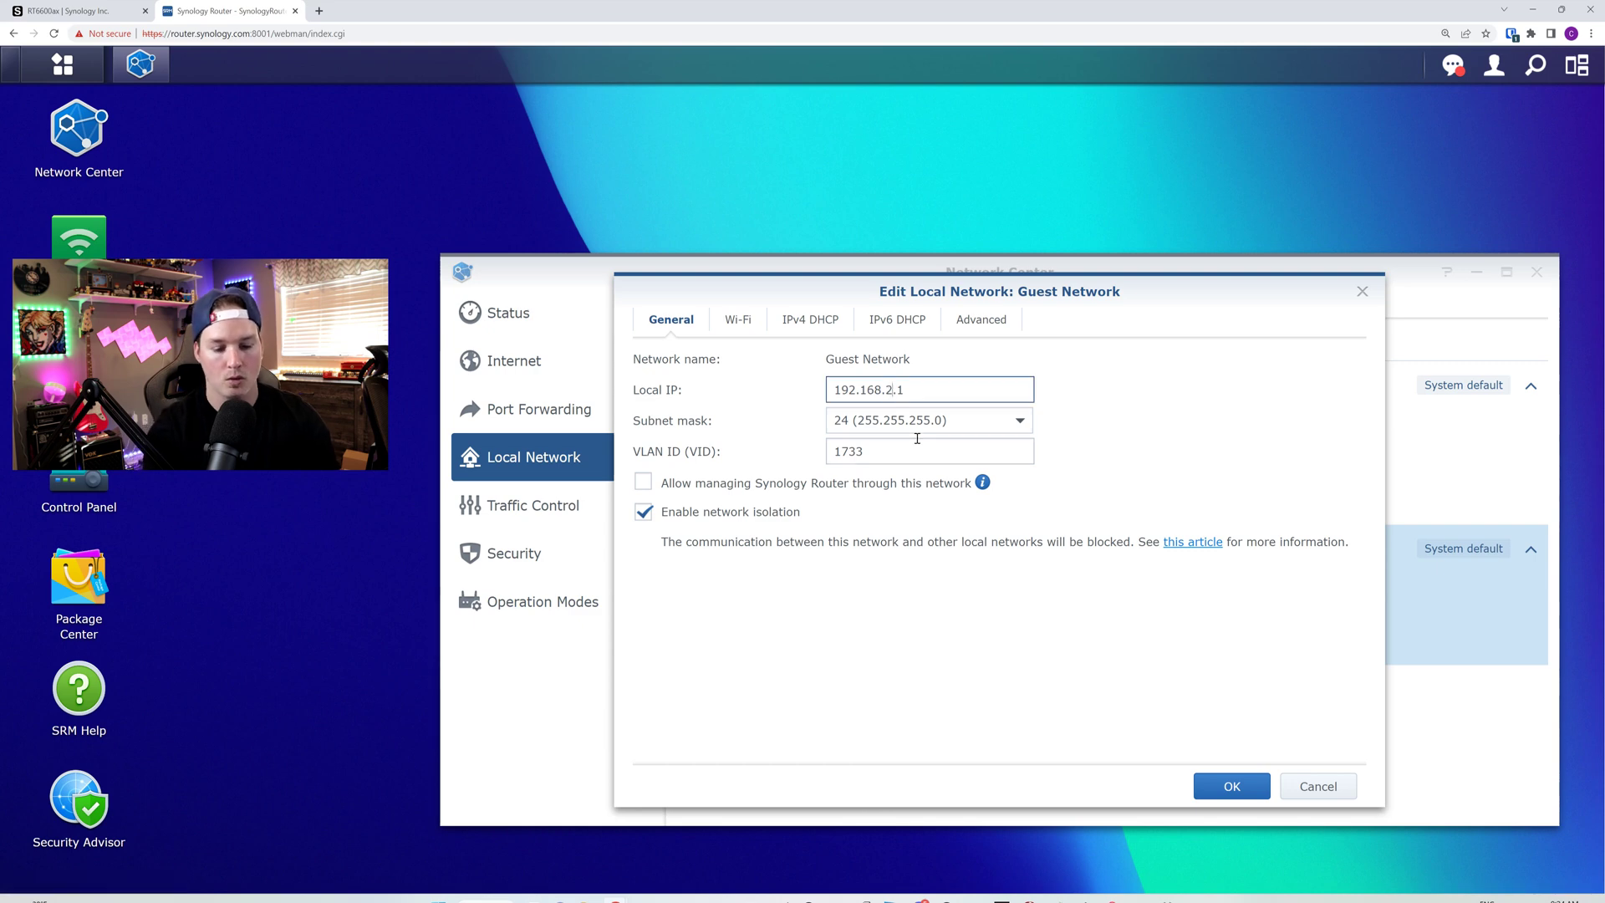
text(15)
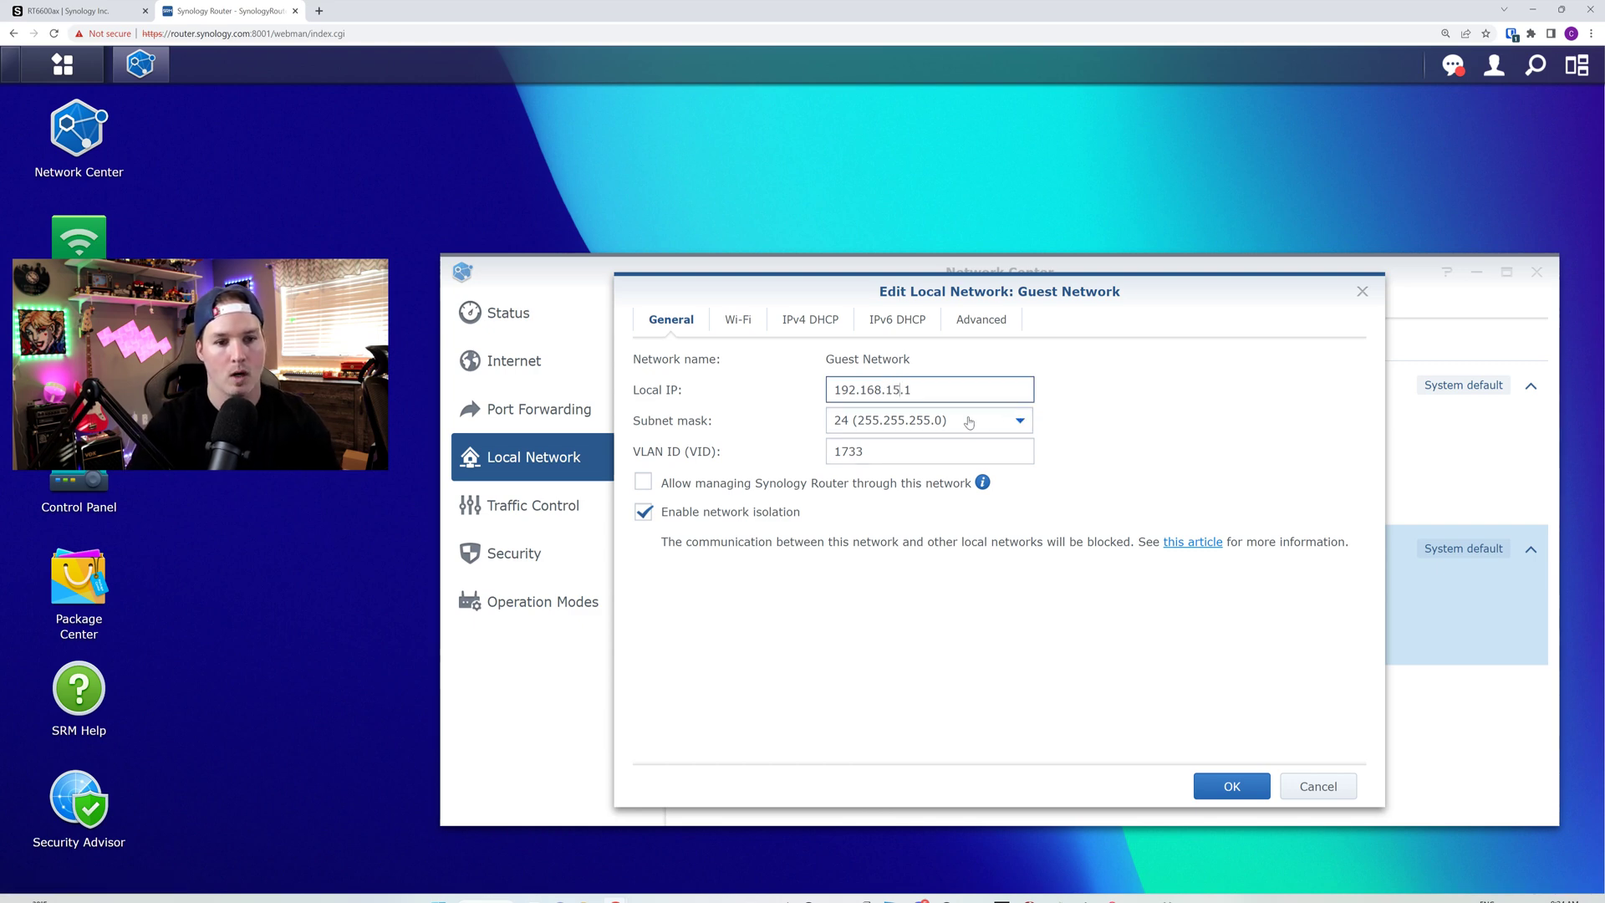
click(1090, 421)
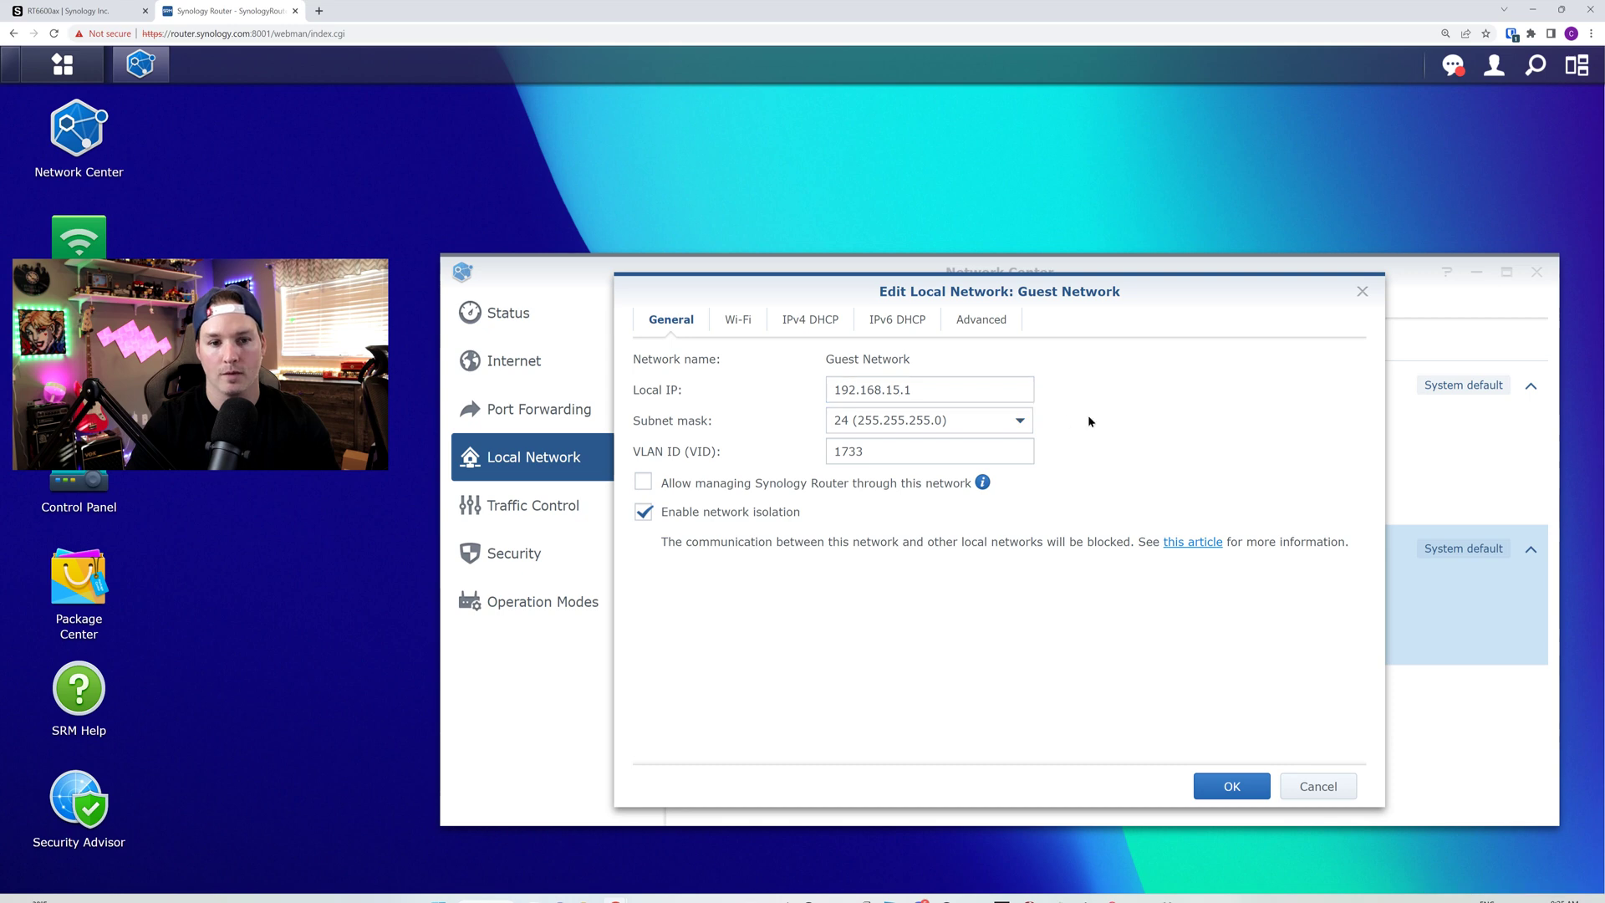
drag(868, 452, 823, 449)
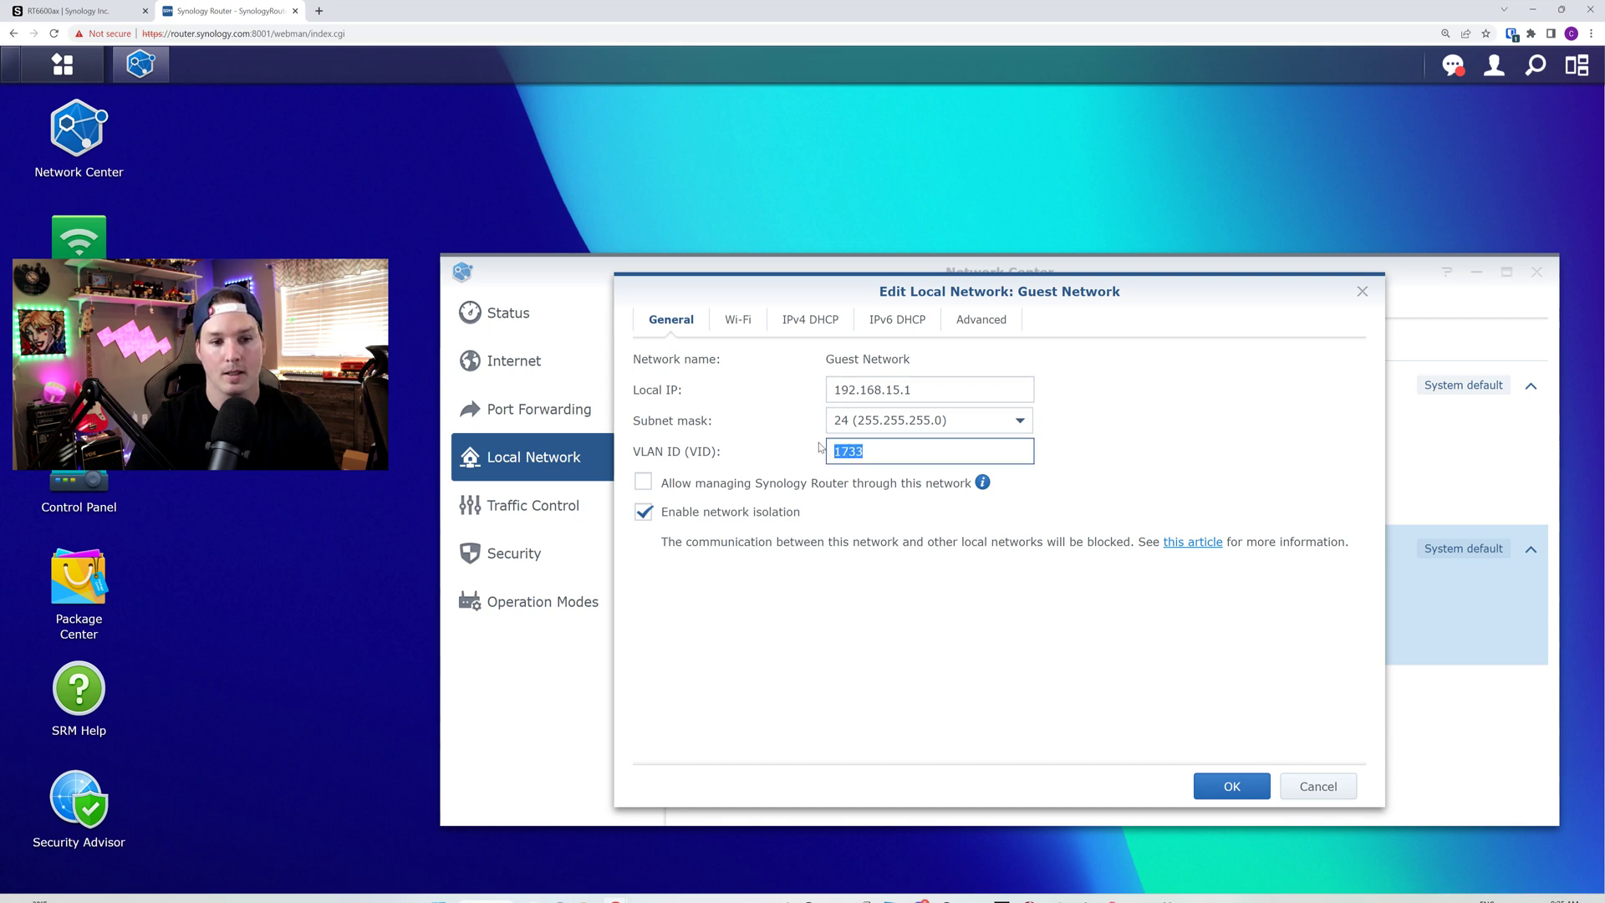
text(15)
click(1088, 480)
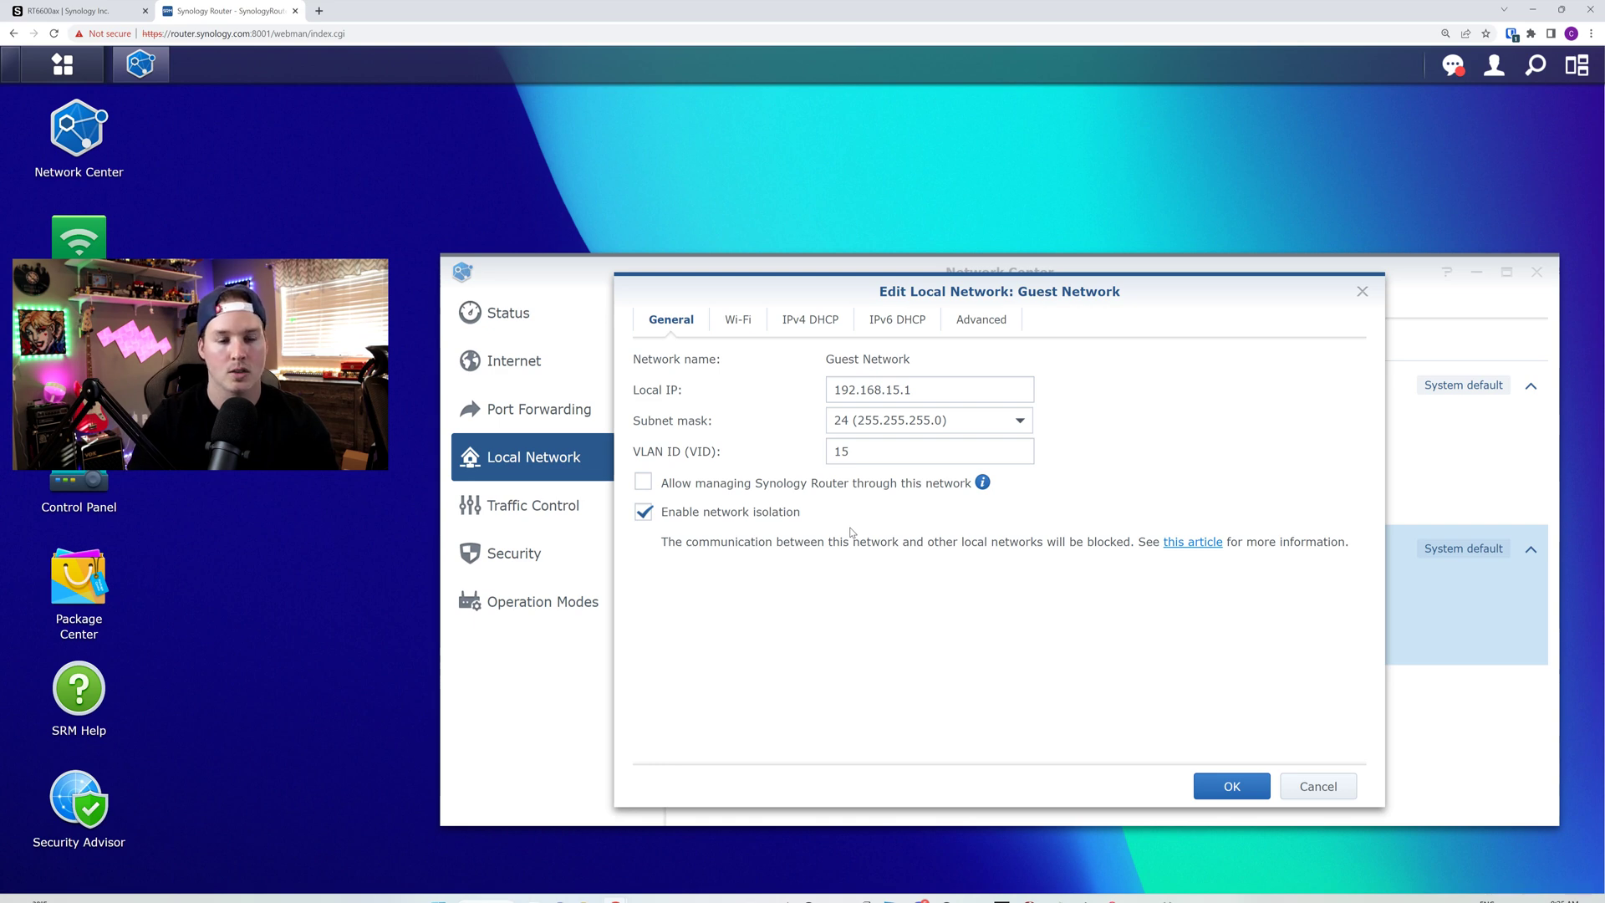
key(Right)
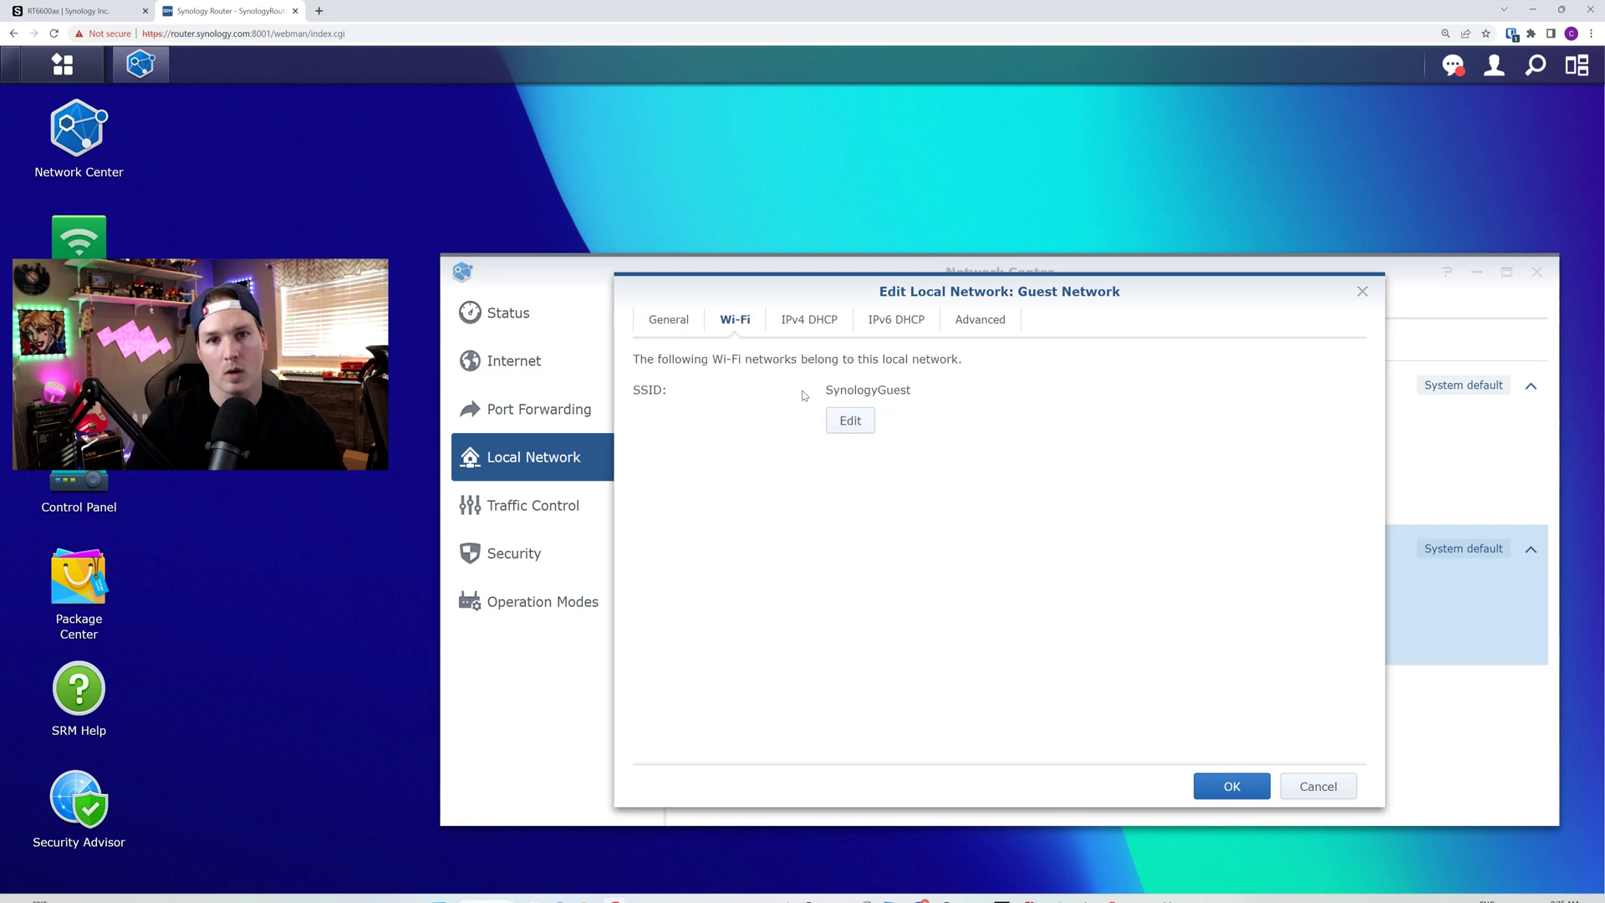
Move the DHCP start address, gateway and primary DNS onto 192.168.15.x and save
click(809, 324)
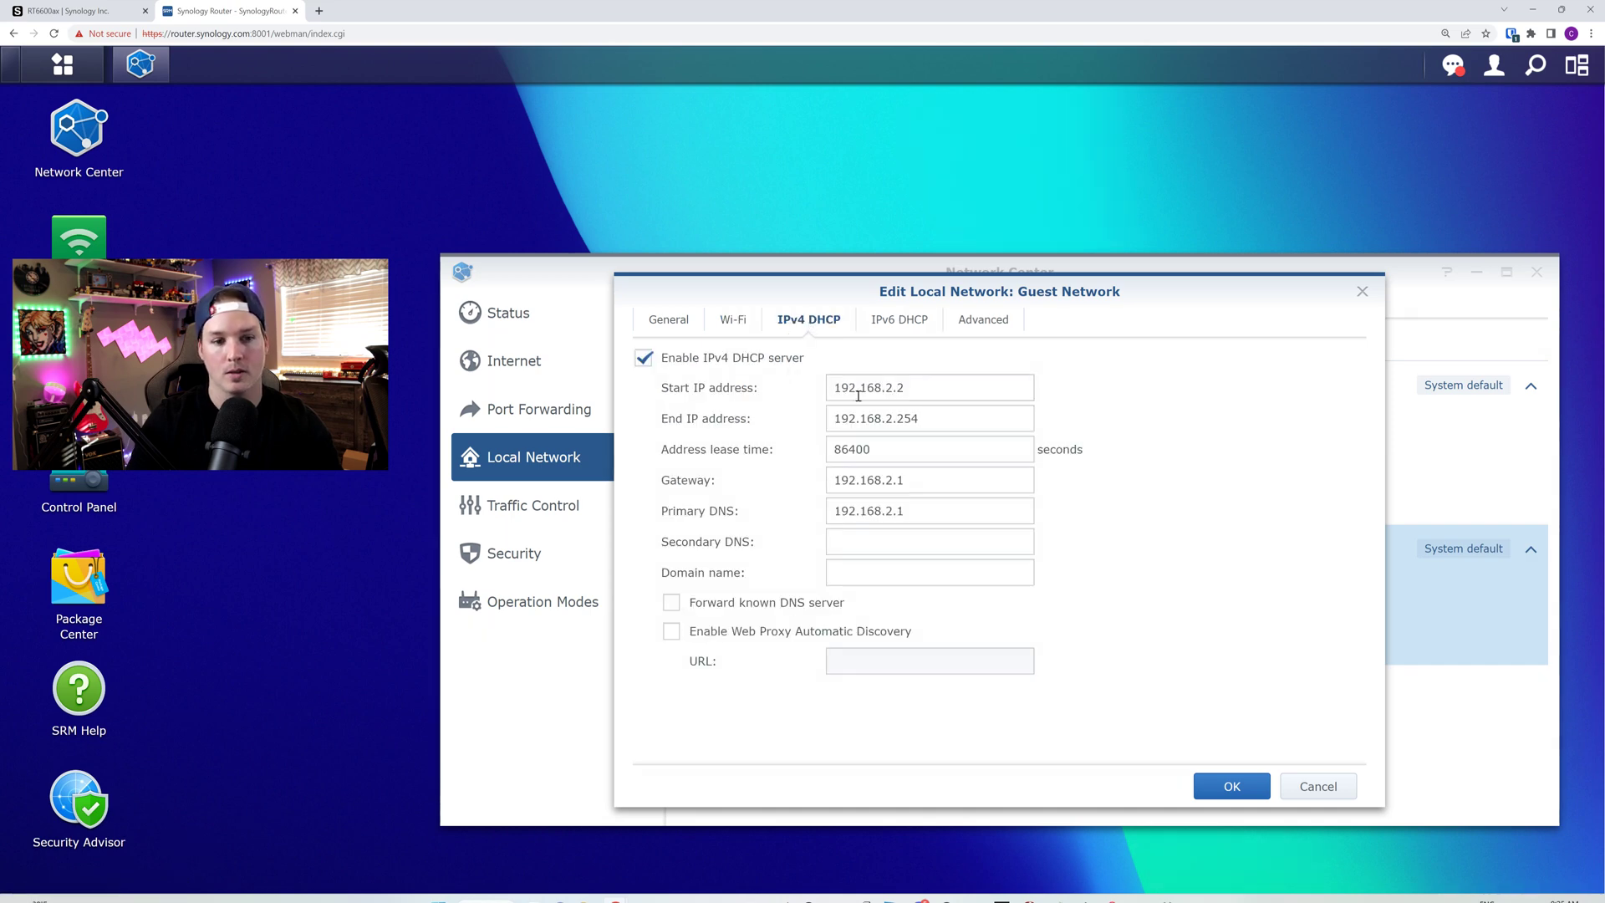
click(888, 387)
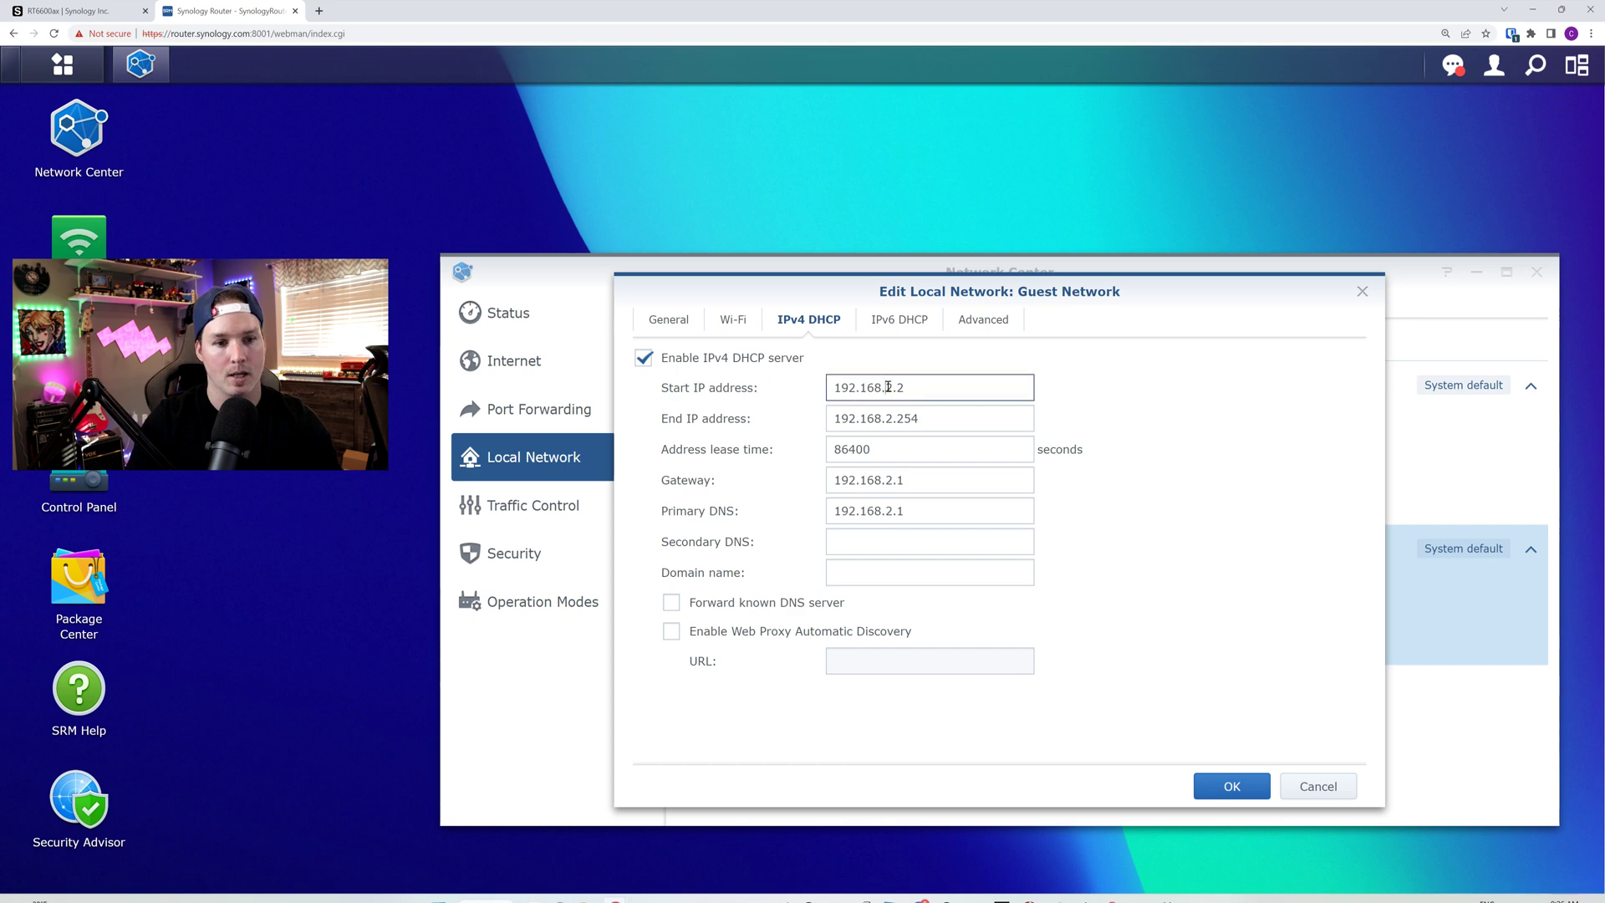
key(BackSpace)
text(15)
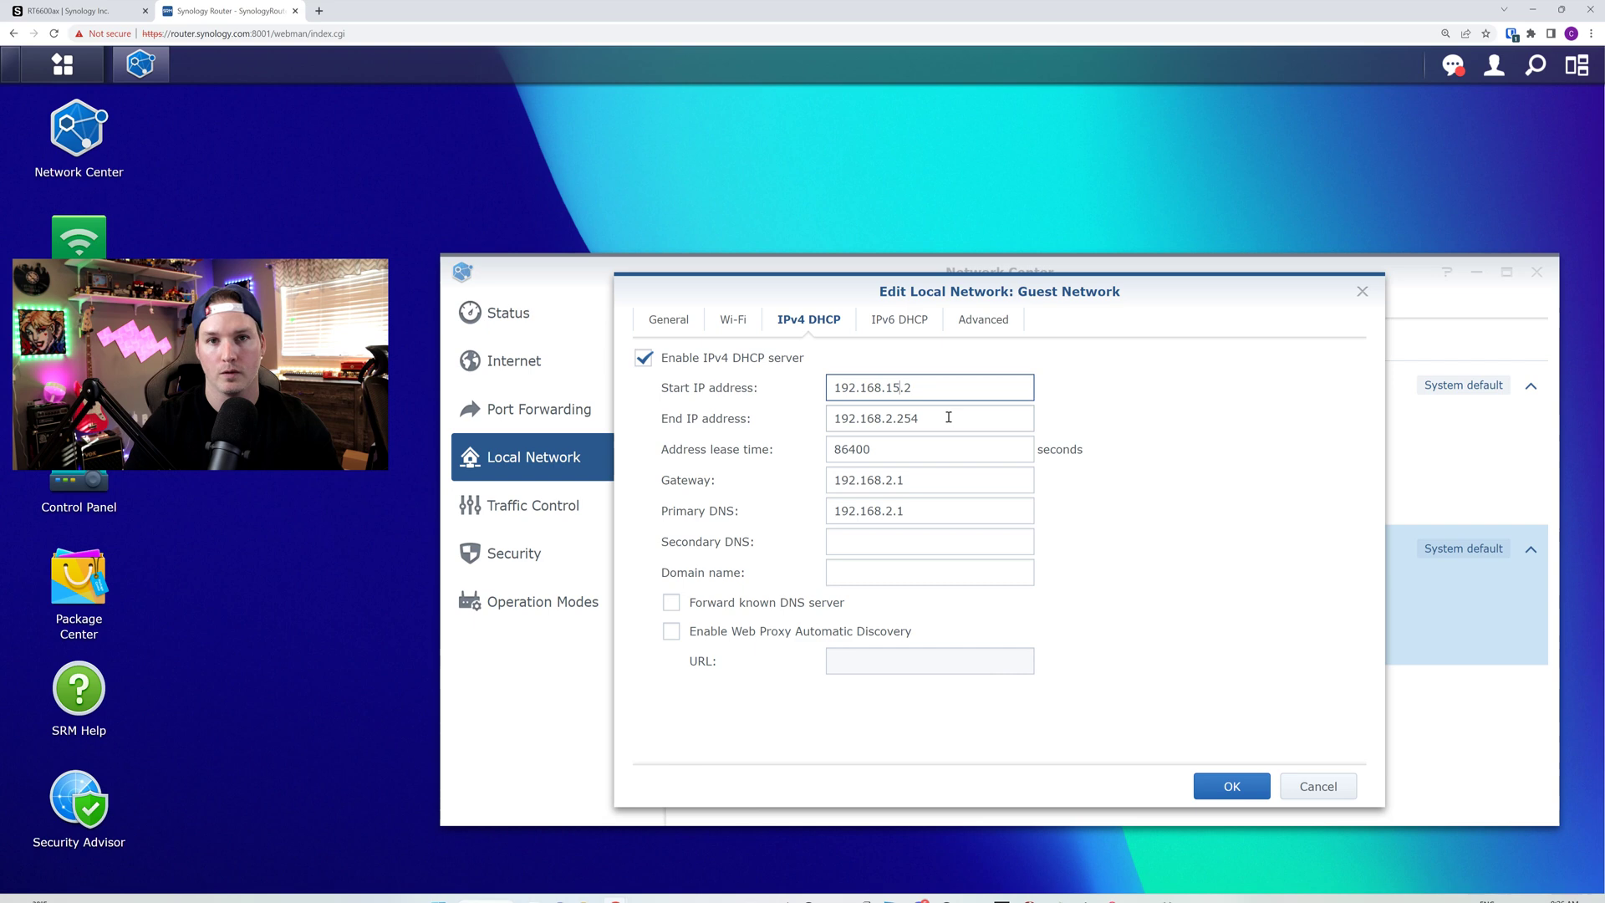
click(908, 480)
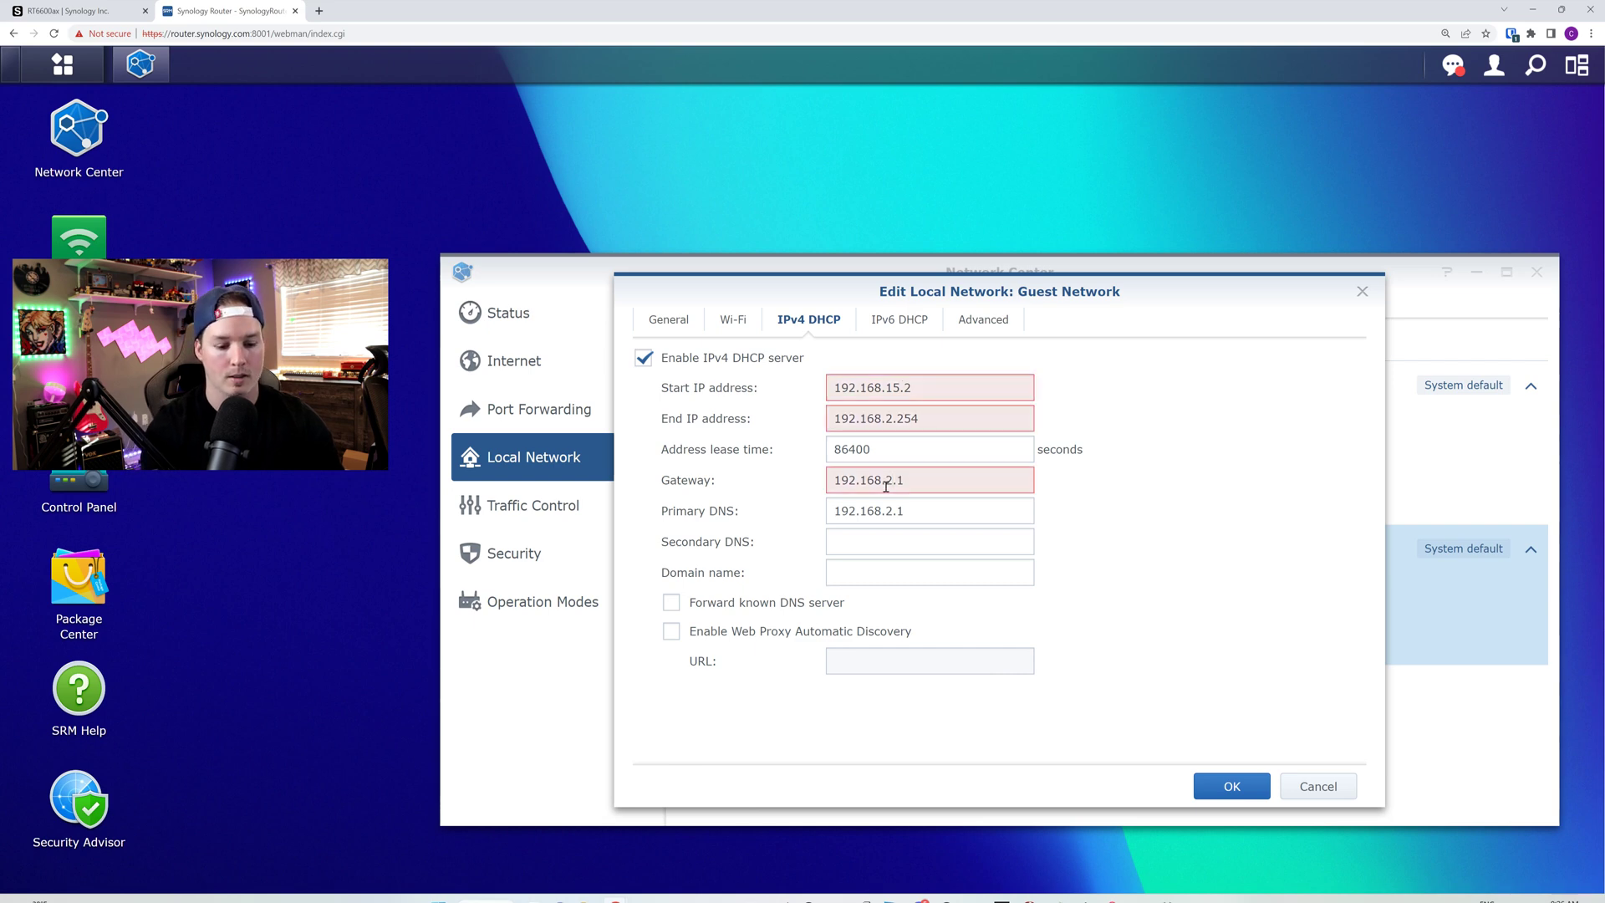
key(BackSpace)
text(15)
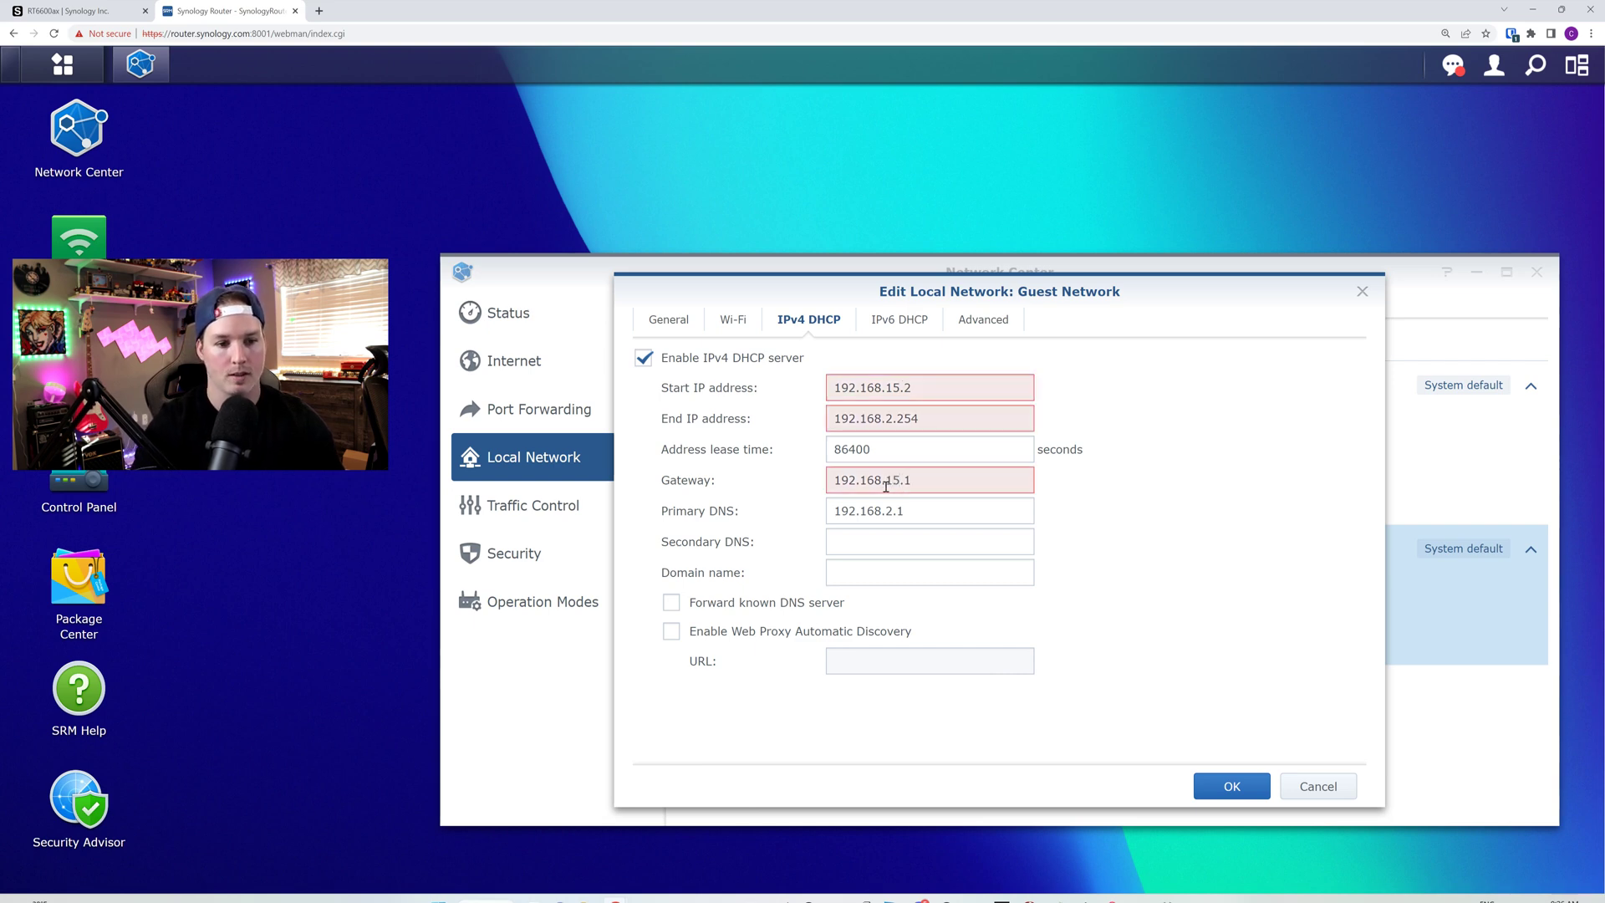
click(892, 514)
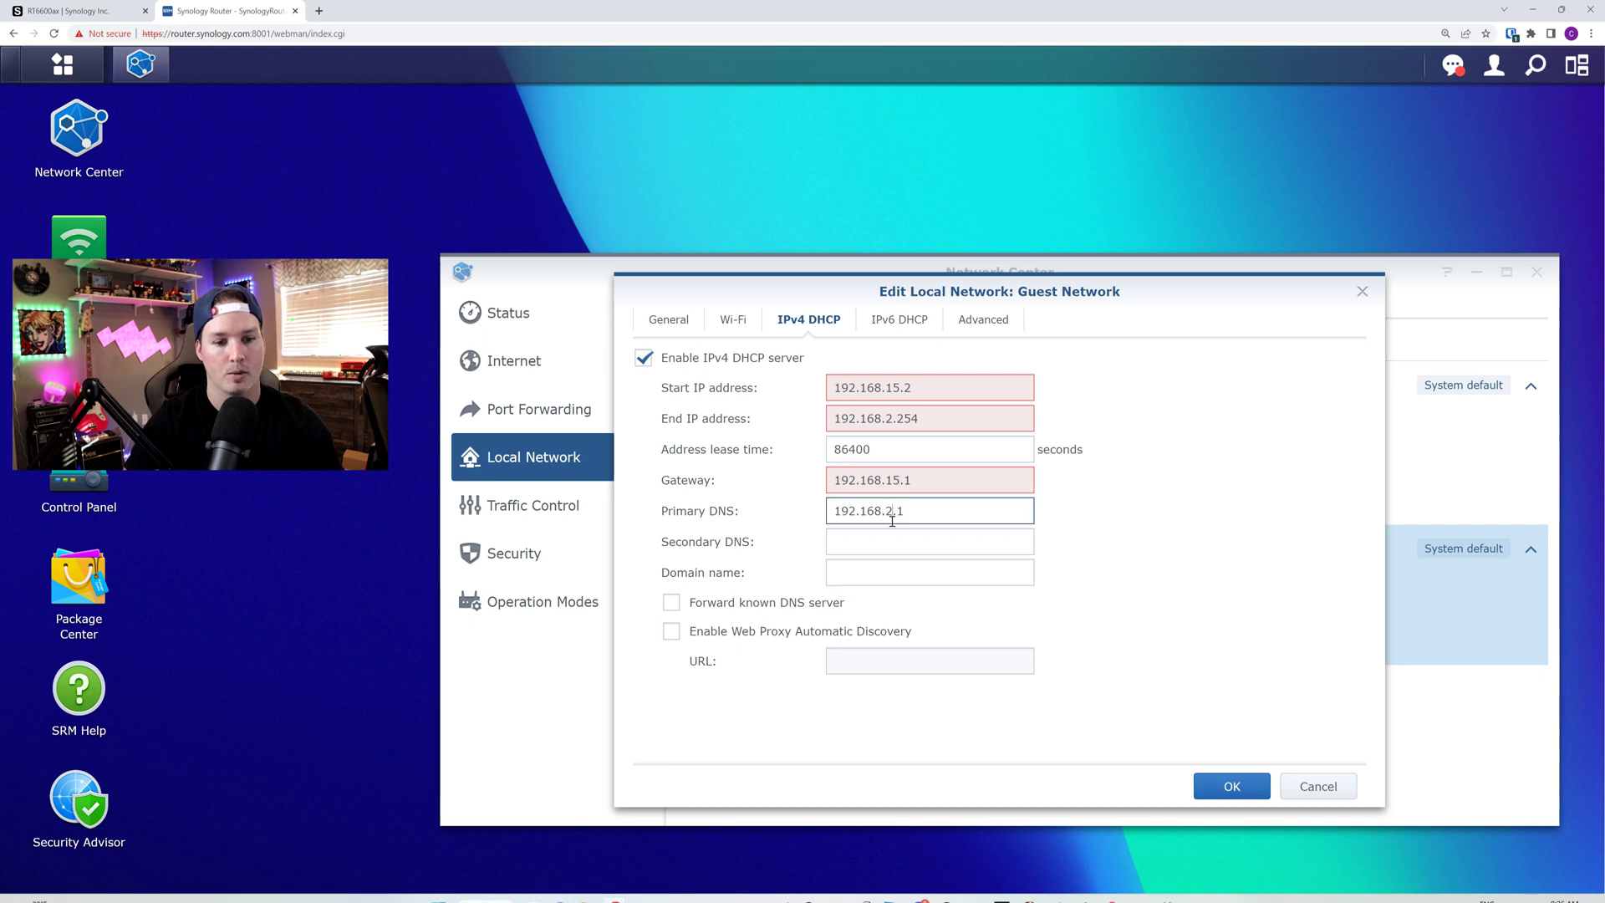
key(BackSpace)
text(15)
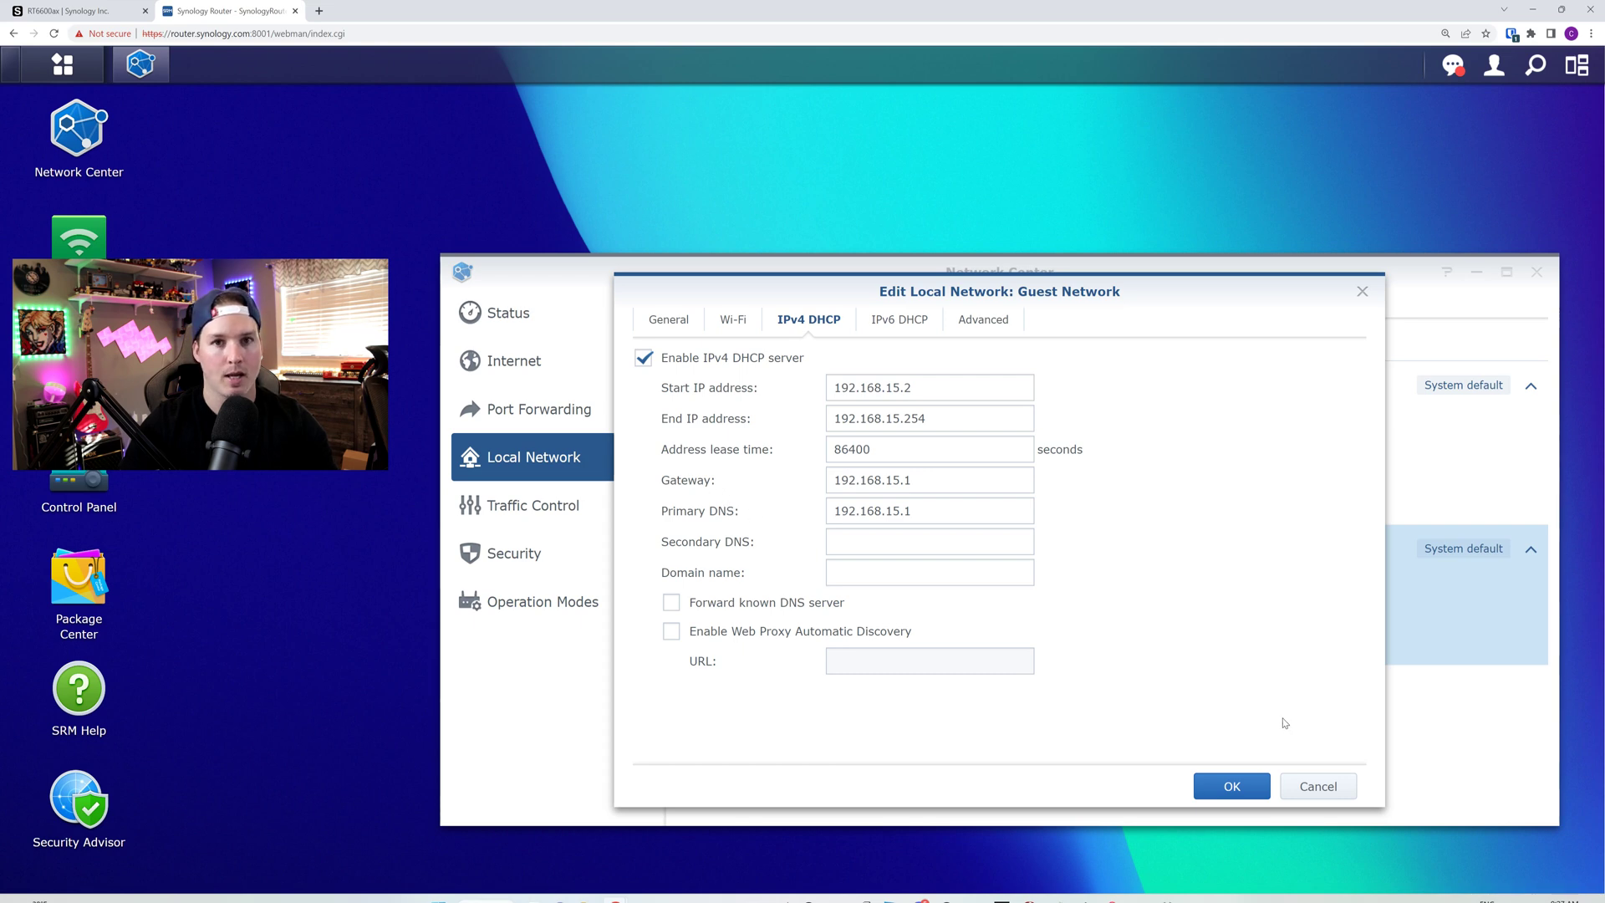
click(1253, 784)
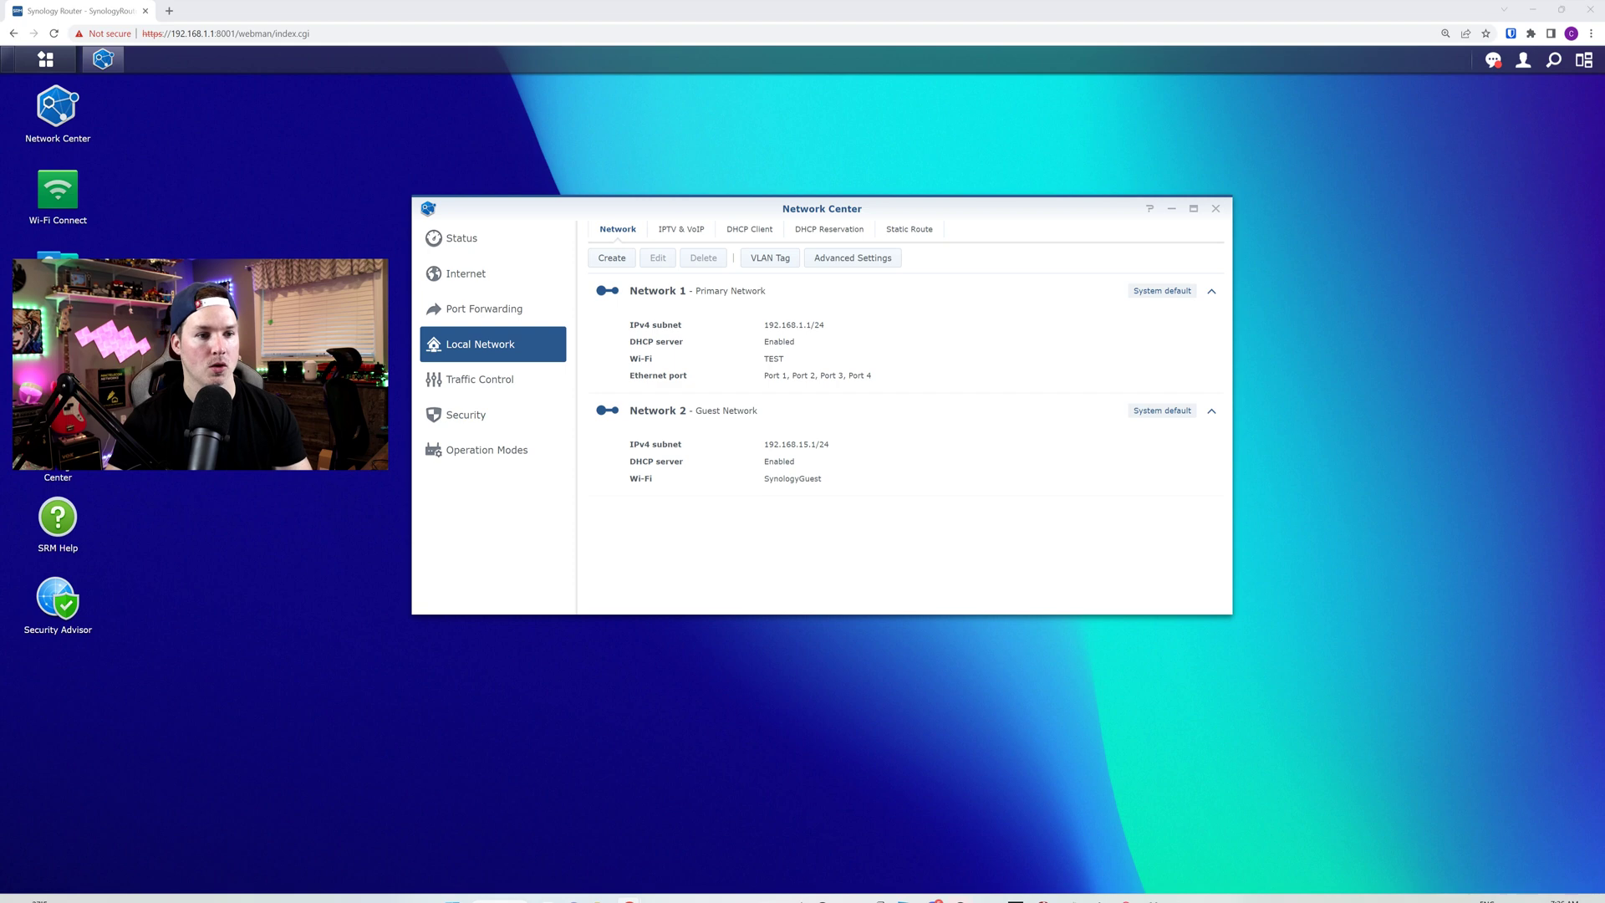
Define a new network named Staff at 192.168.5.1, VLAN 5, isolation off, assigned to Port 1
click(627, 260)
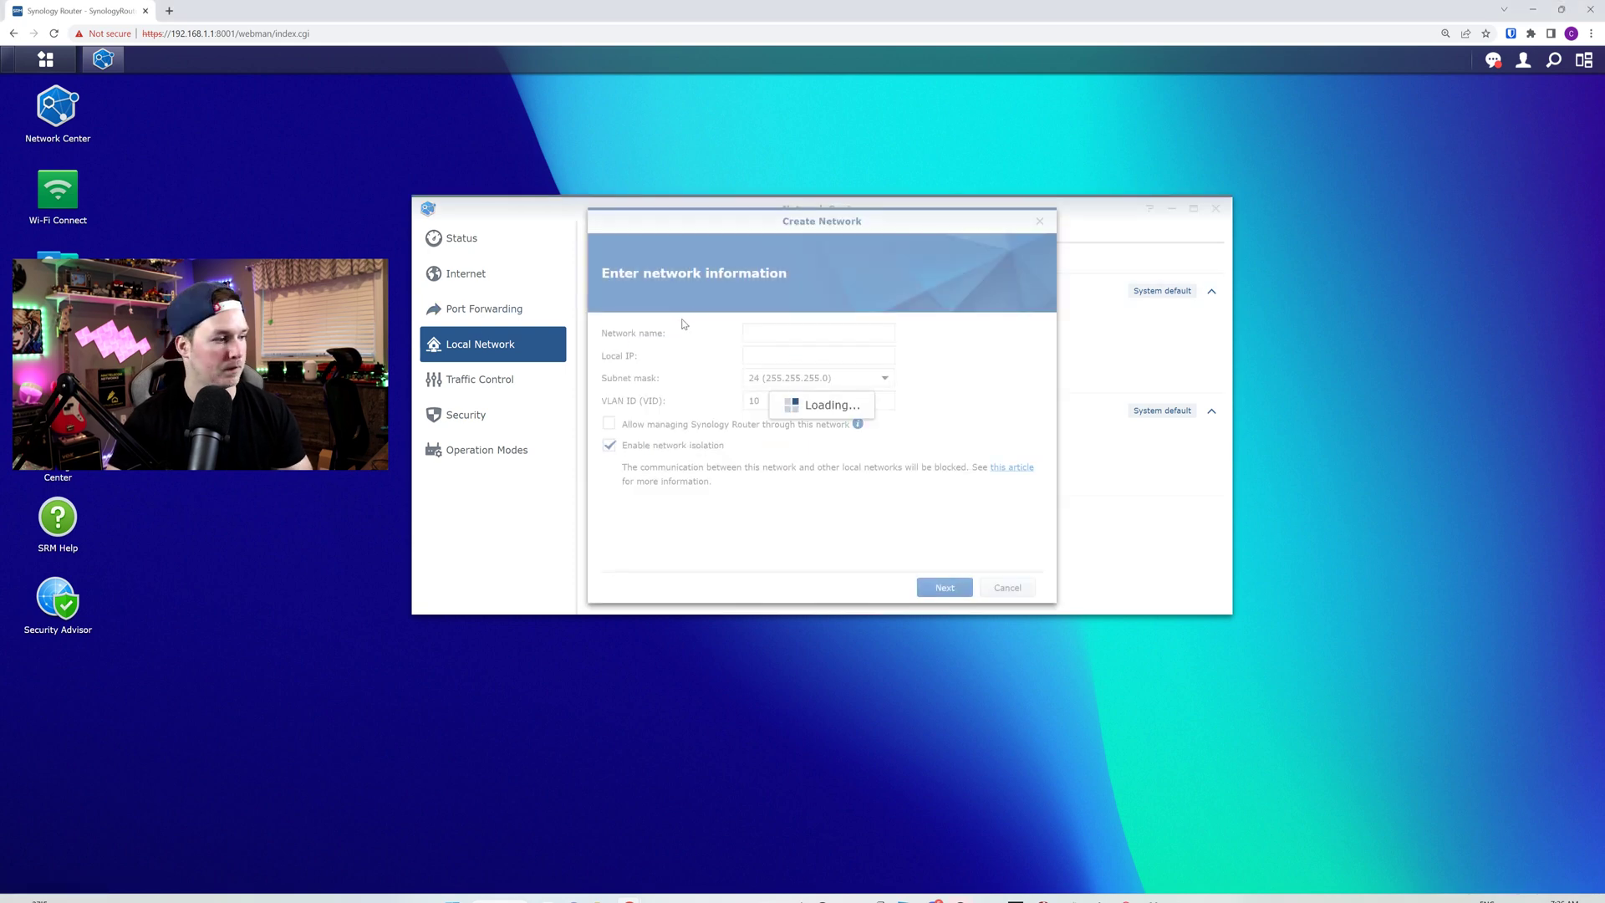
text(Staff)
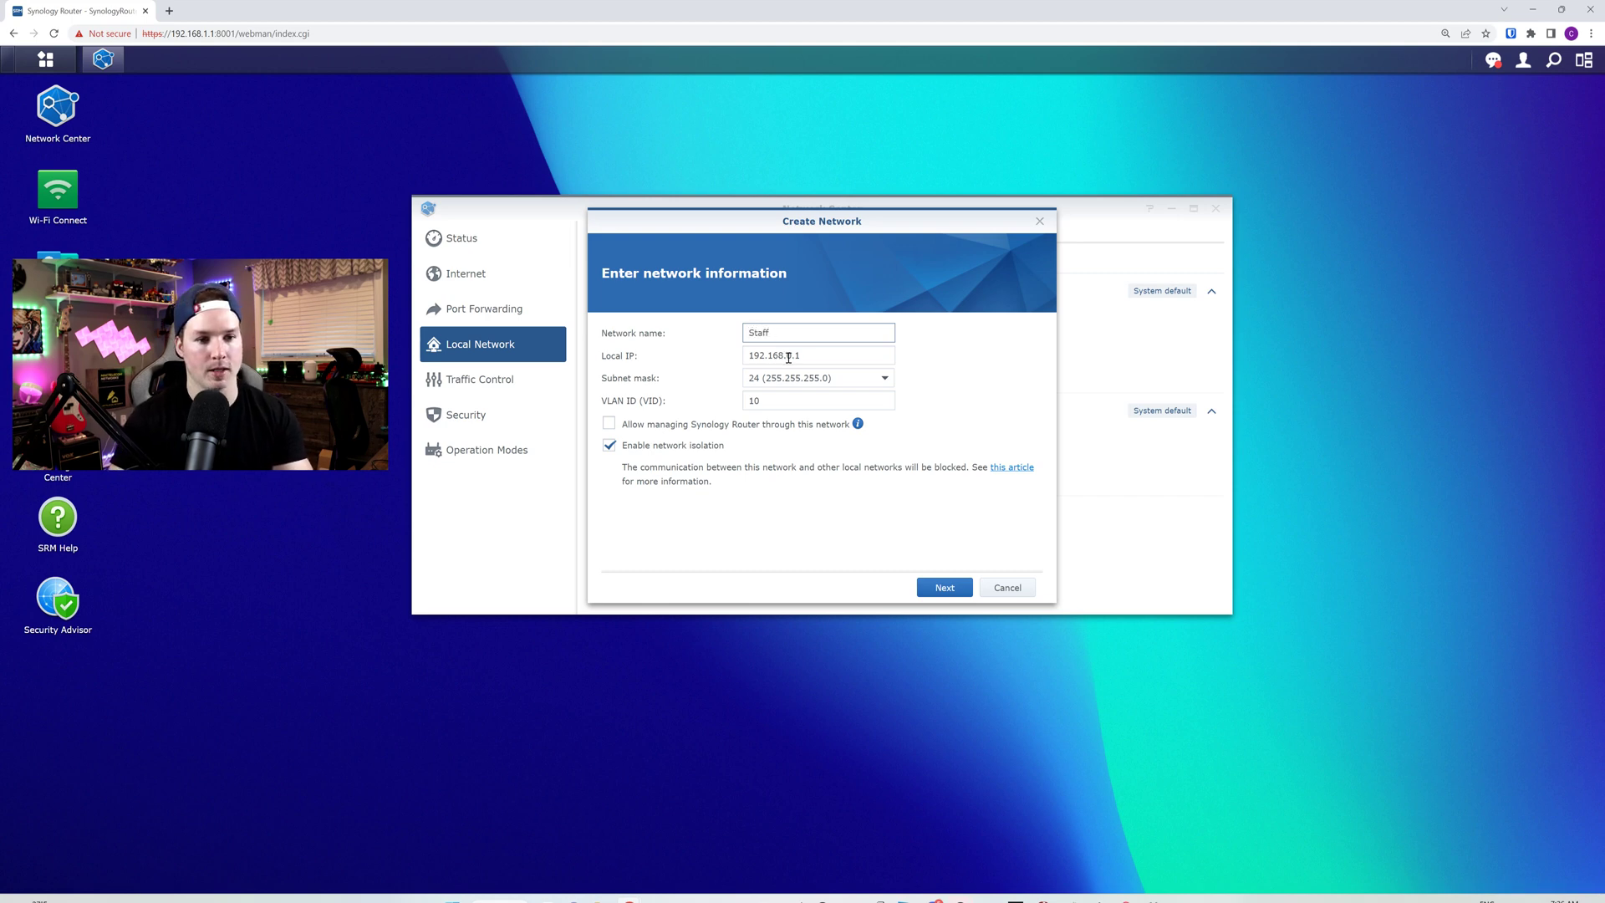
click(791, 356)
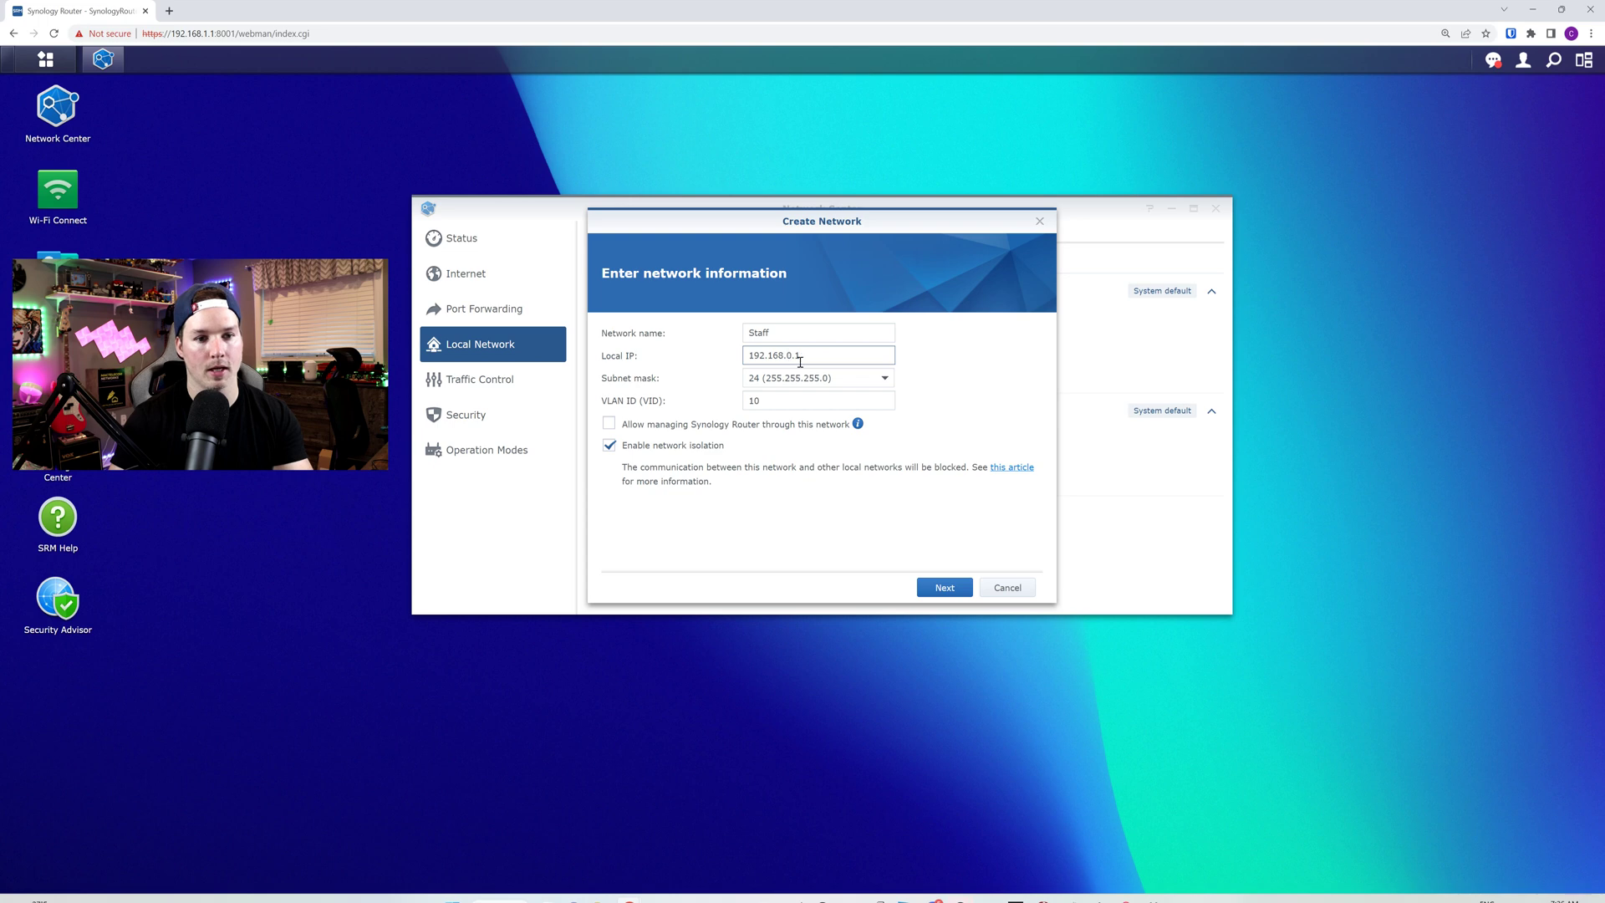
key(BackSpace)
text(5)
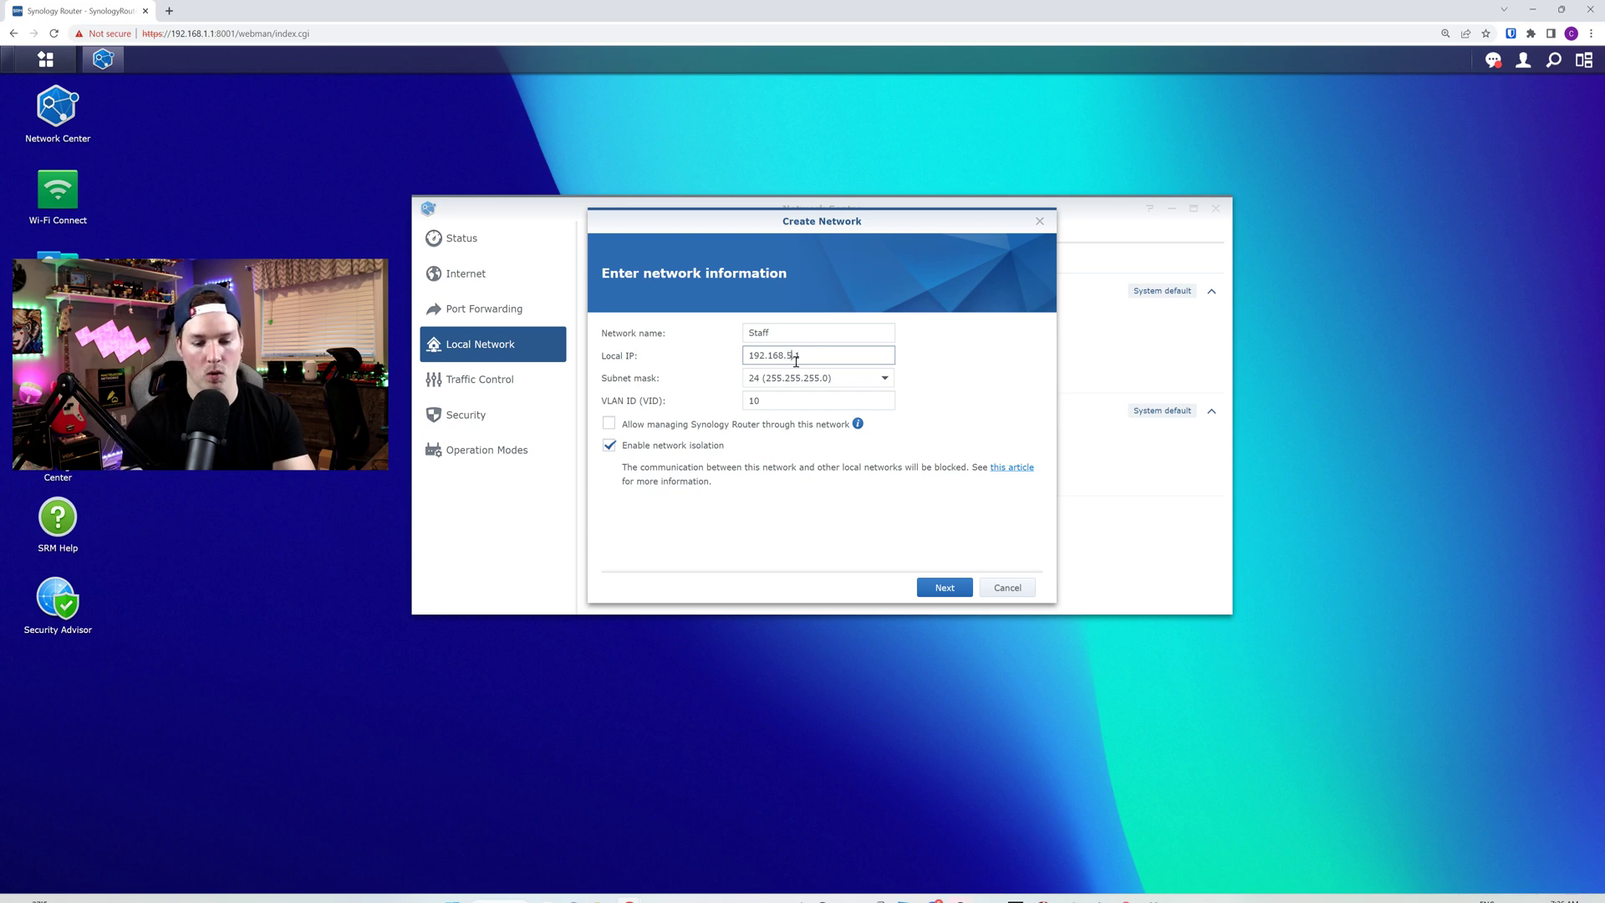
double_click(782, 405)
text(5)
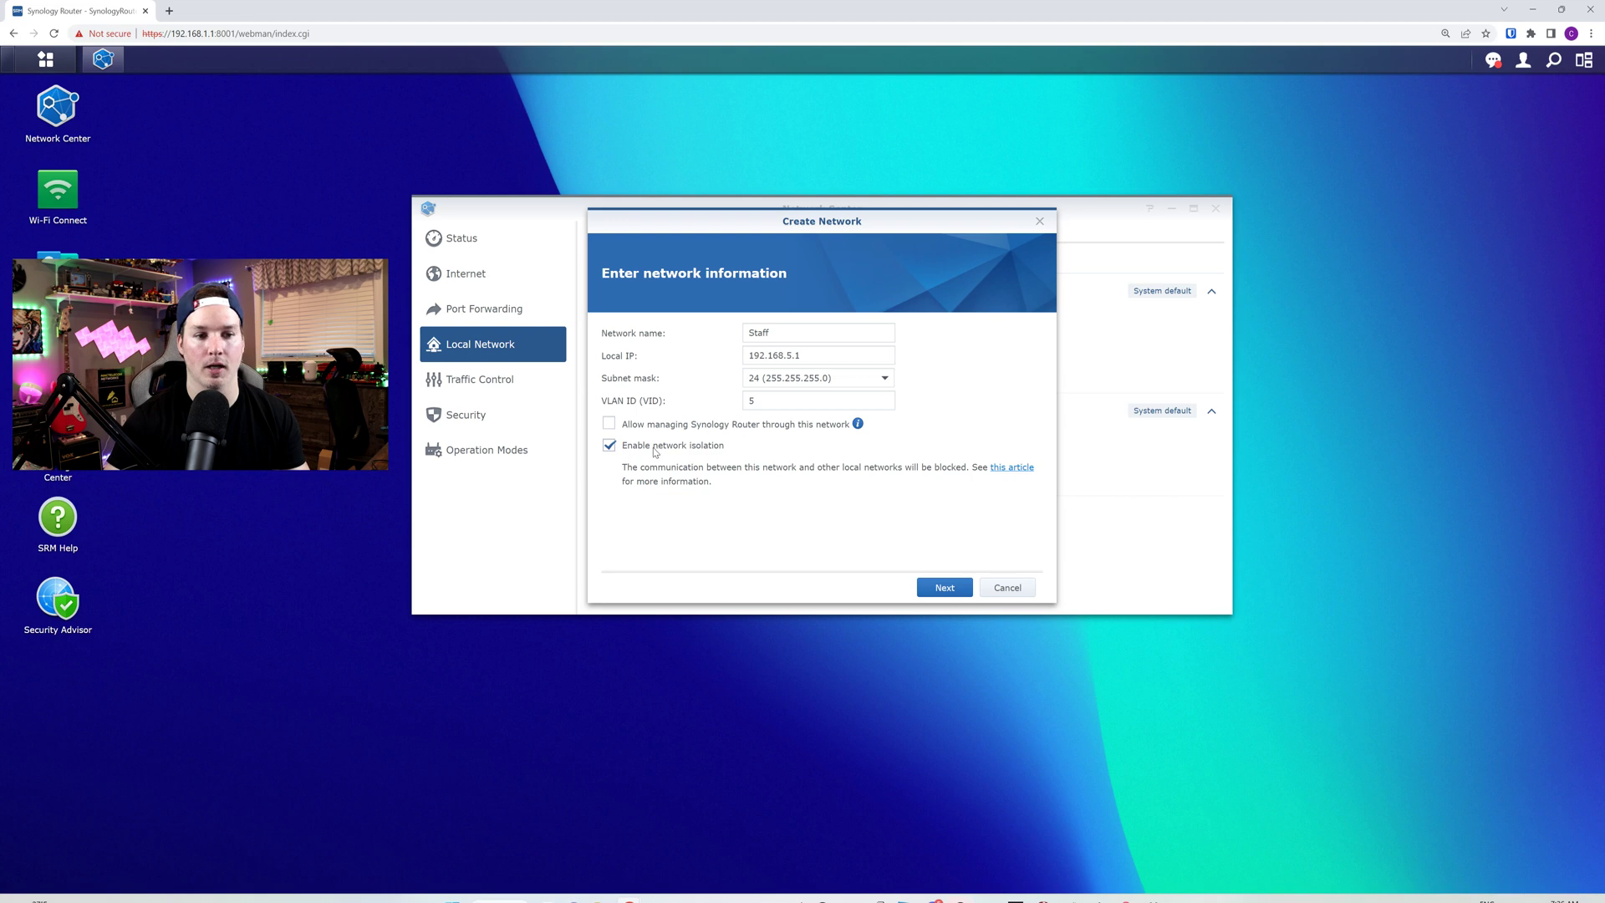
click(613, 446)
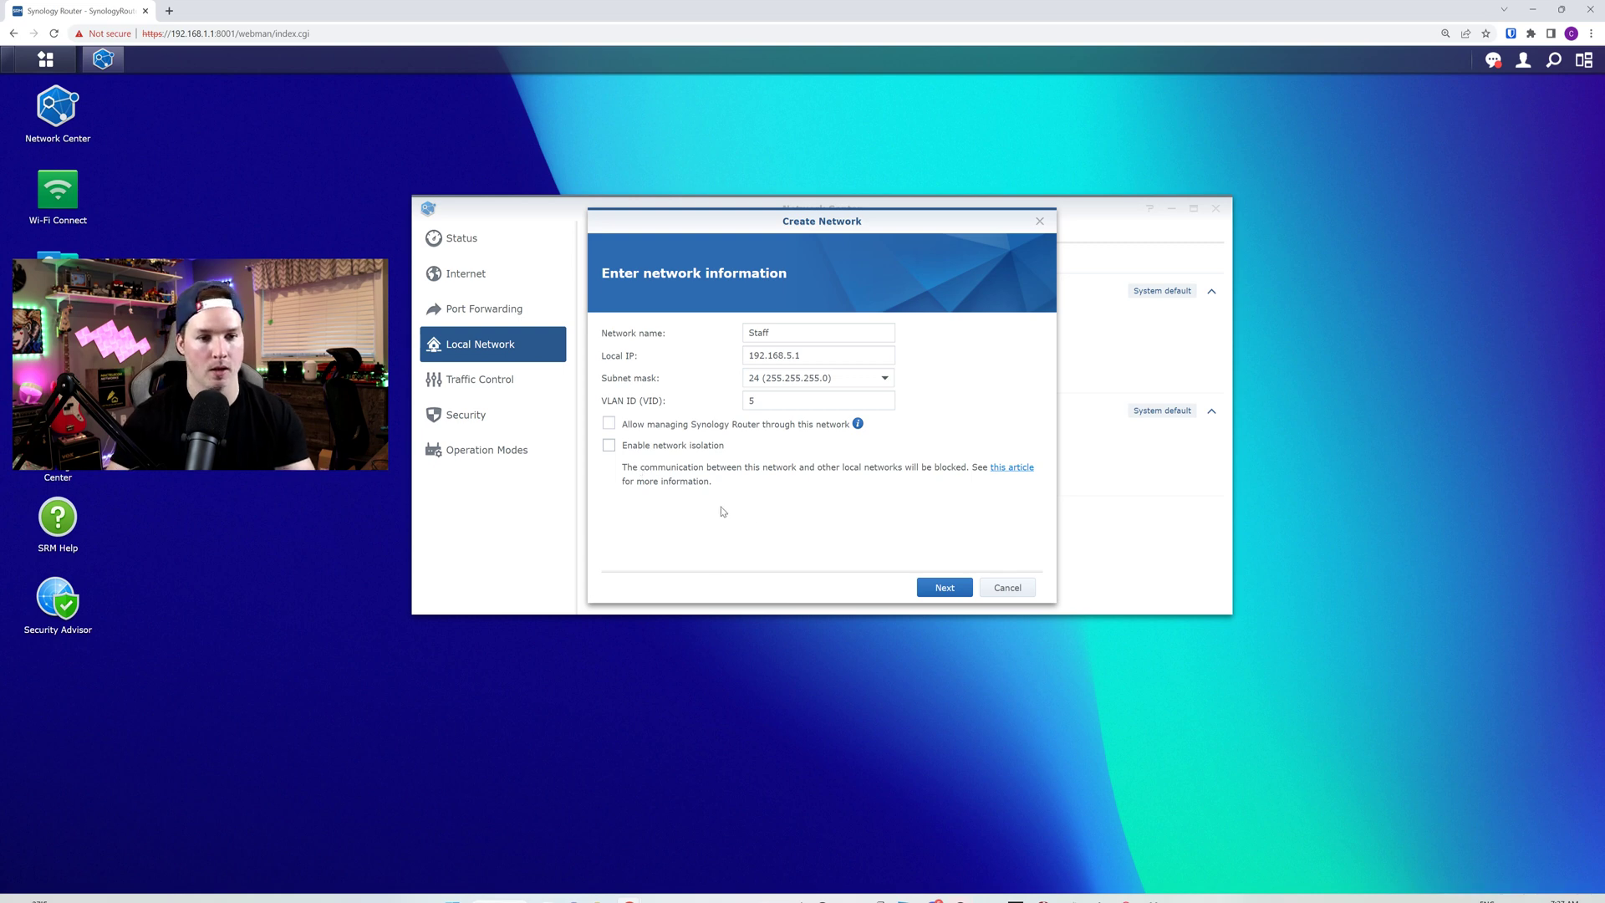
click(961, 589)
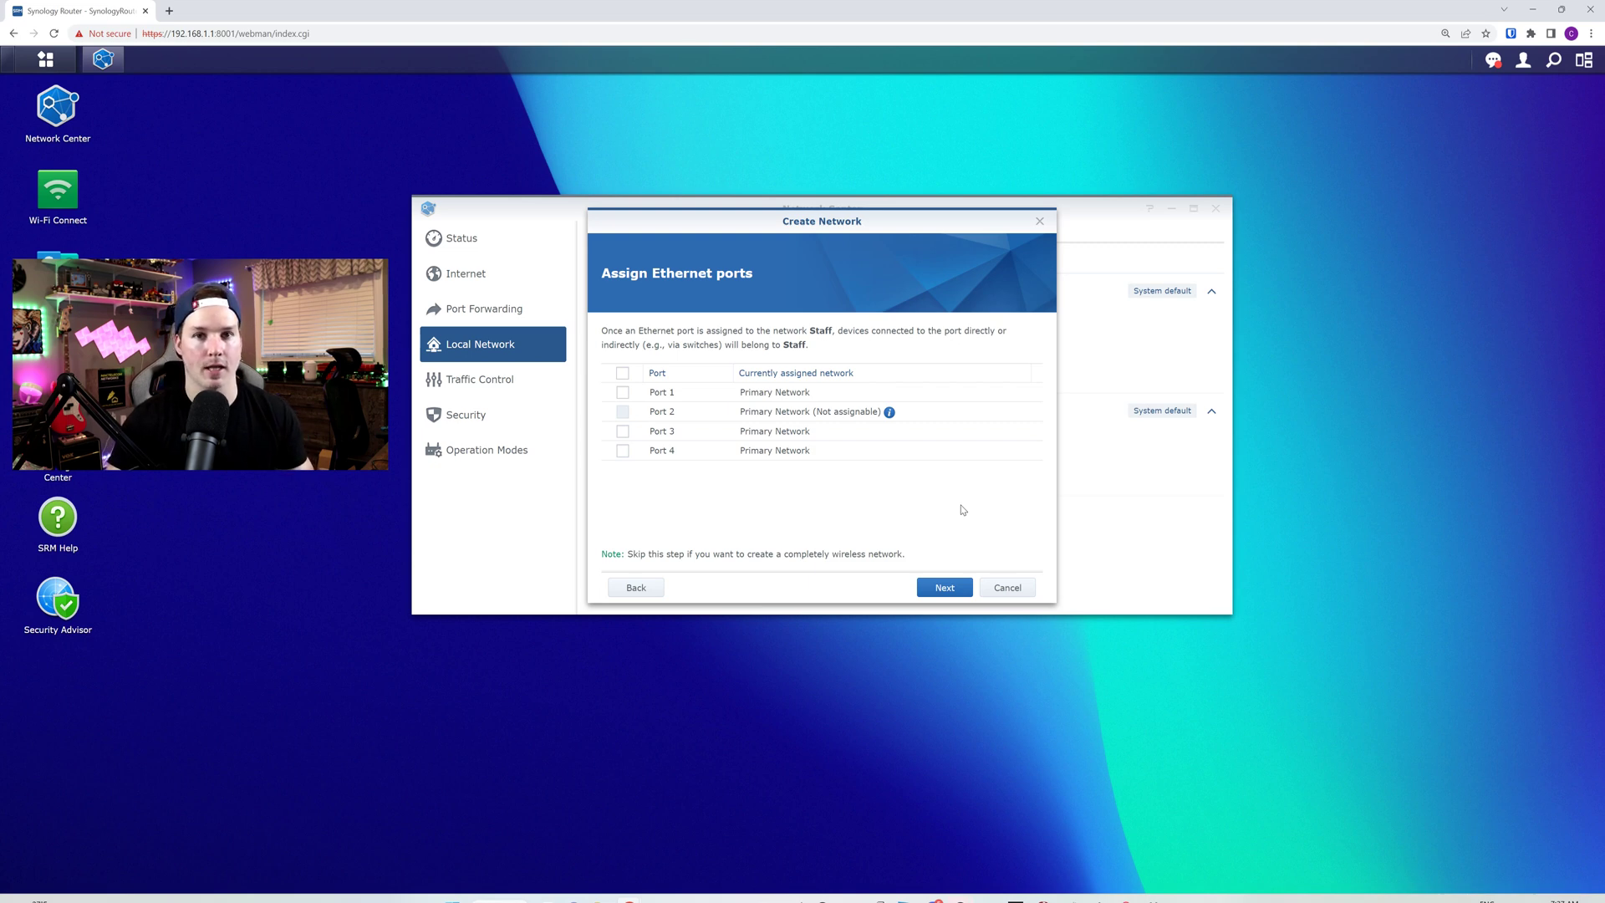
click(621, 393)
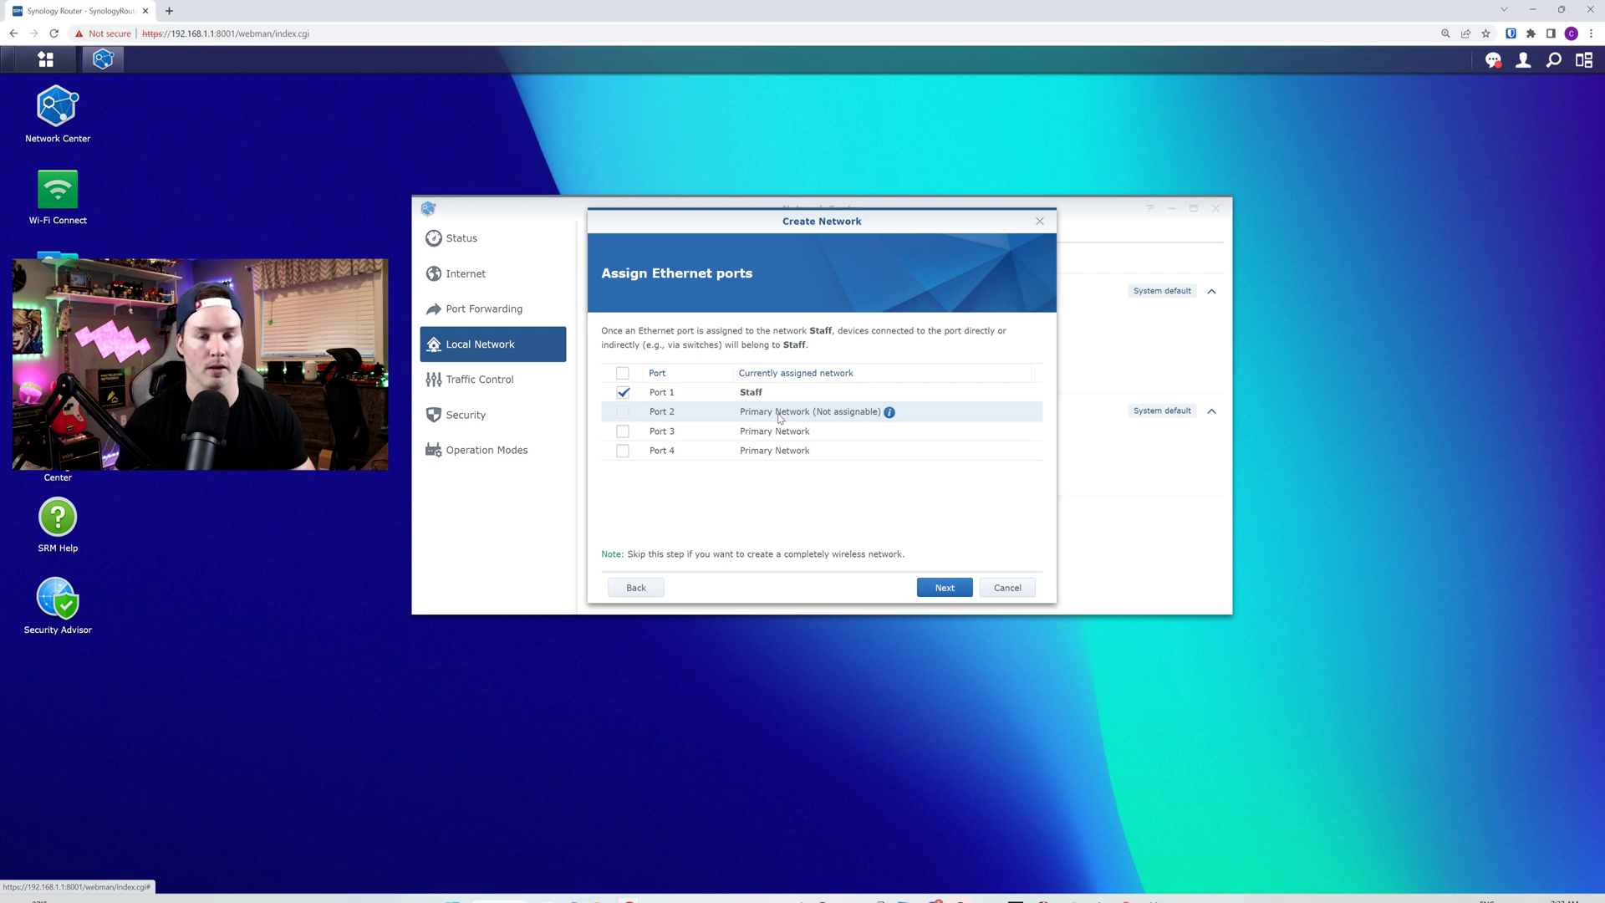
Give Staff its own Wi-Fi SSID 'Staff' with a password, then apply to create the network
click(938, 587)
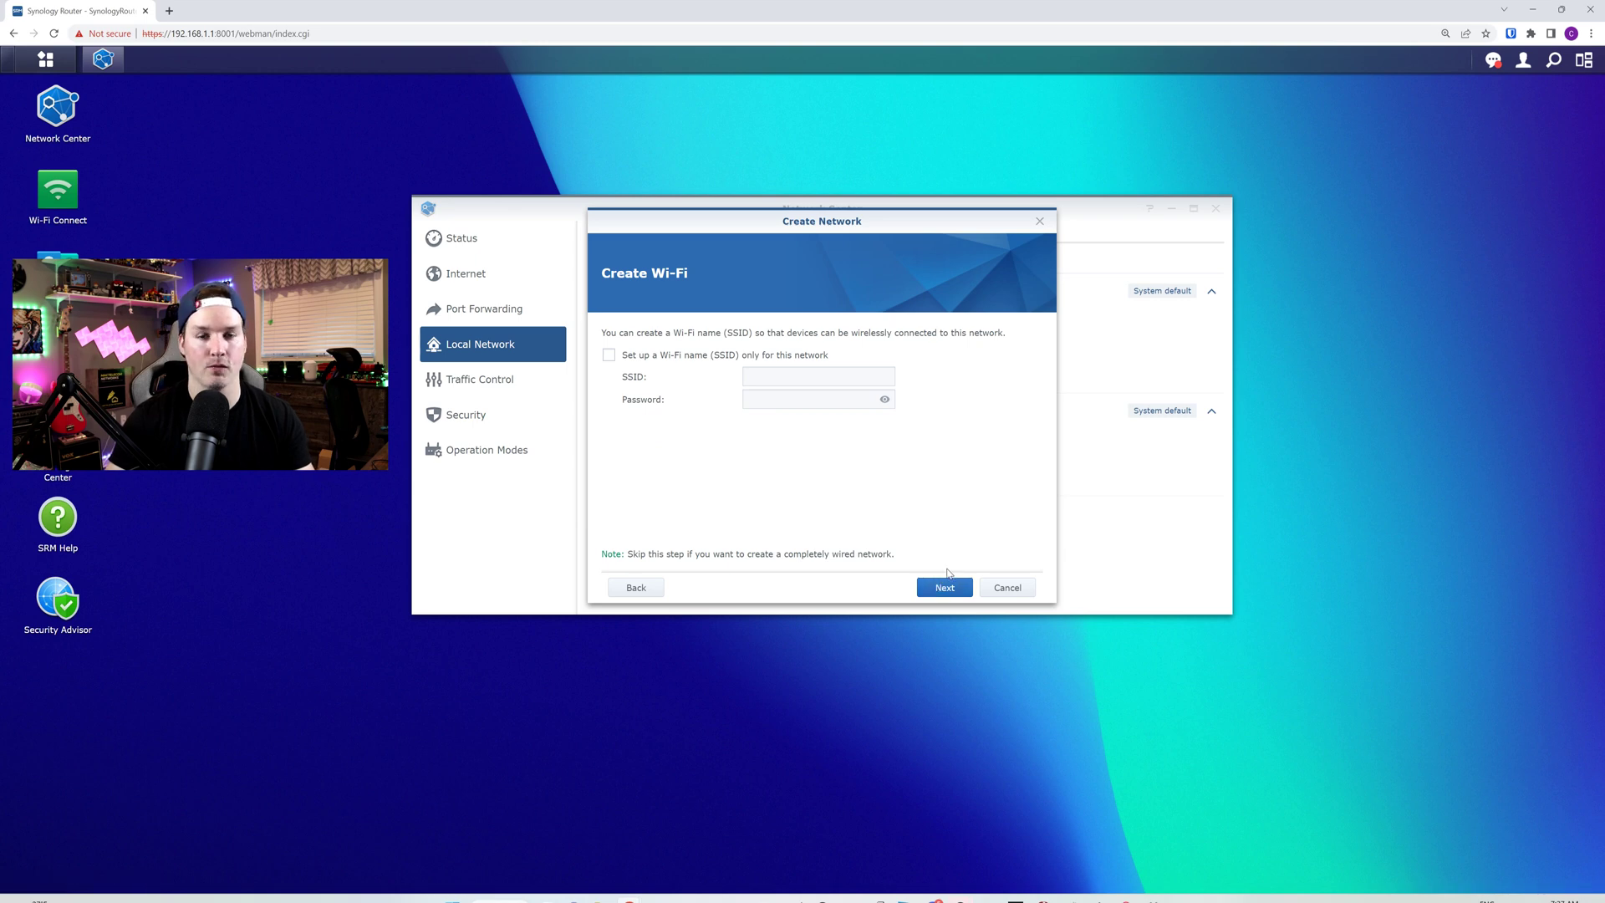
click(609, 355)
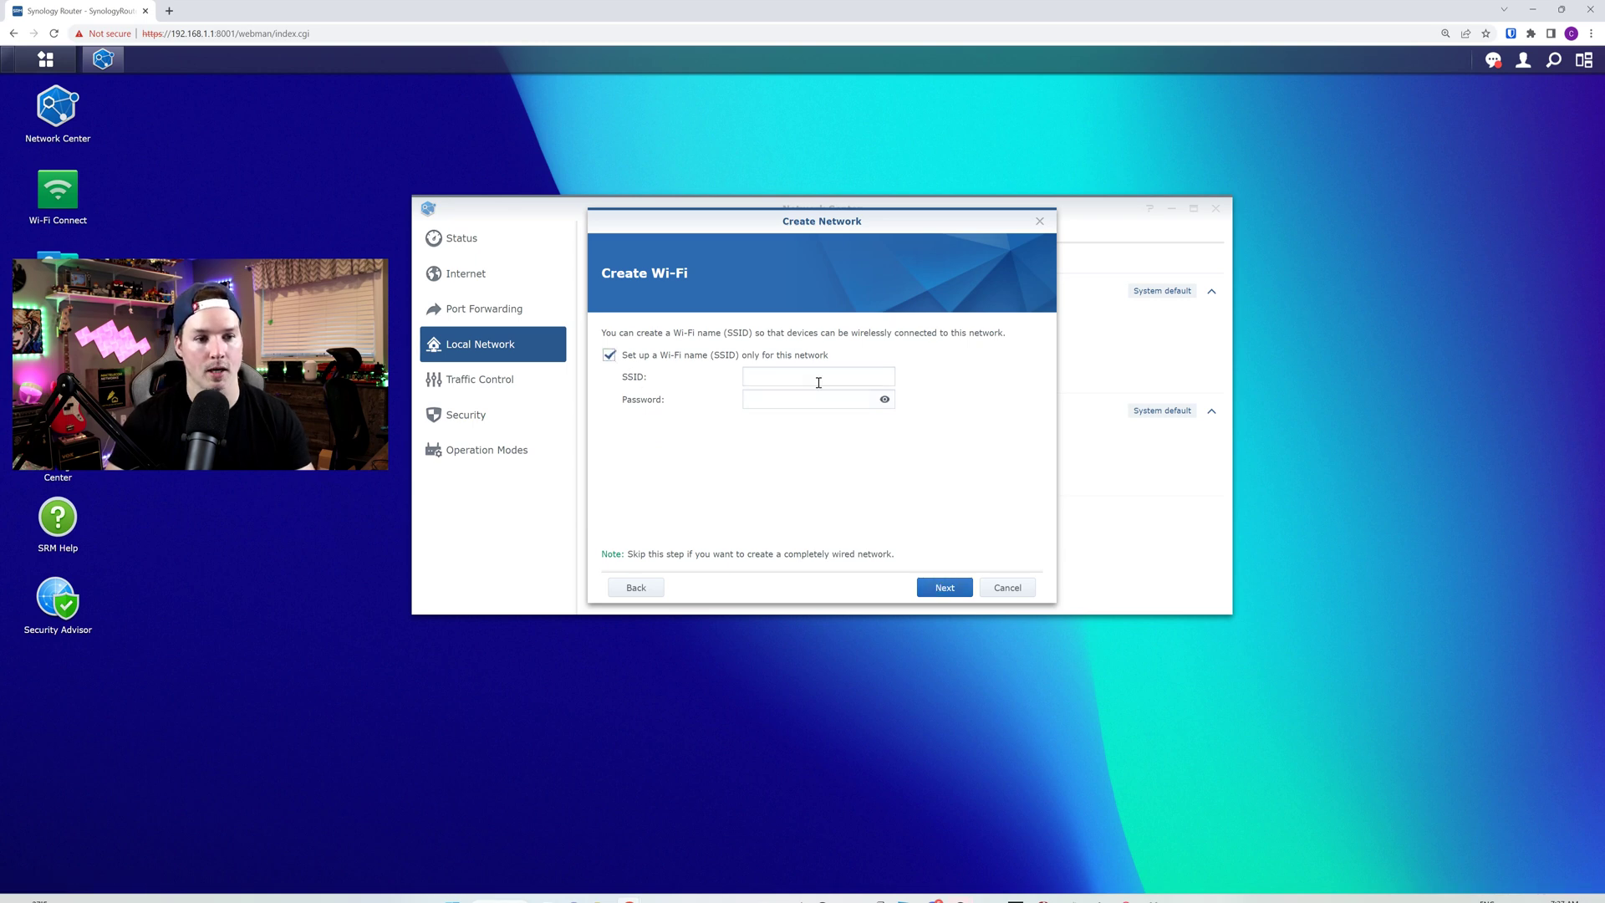
click(791, 376)
text(Staff)
key(Tab)
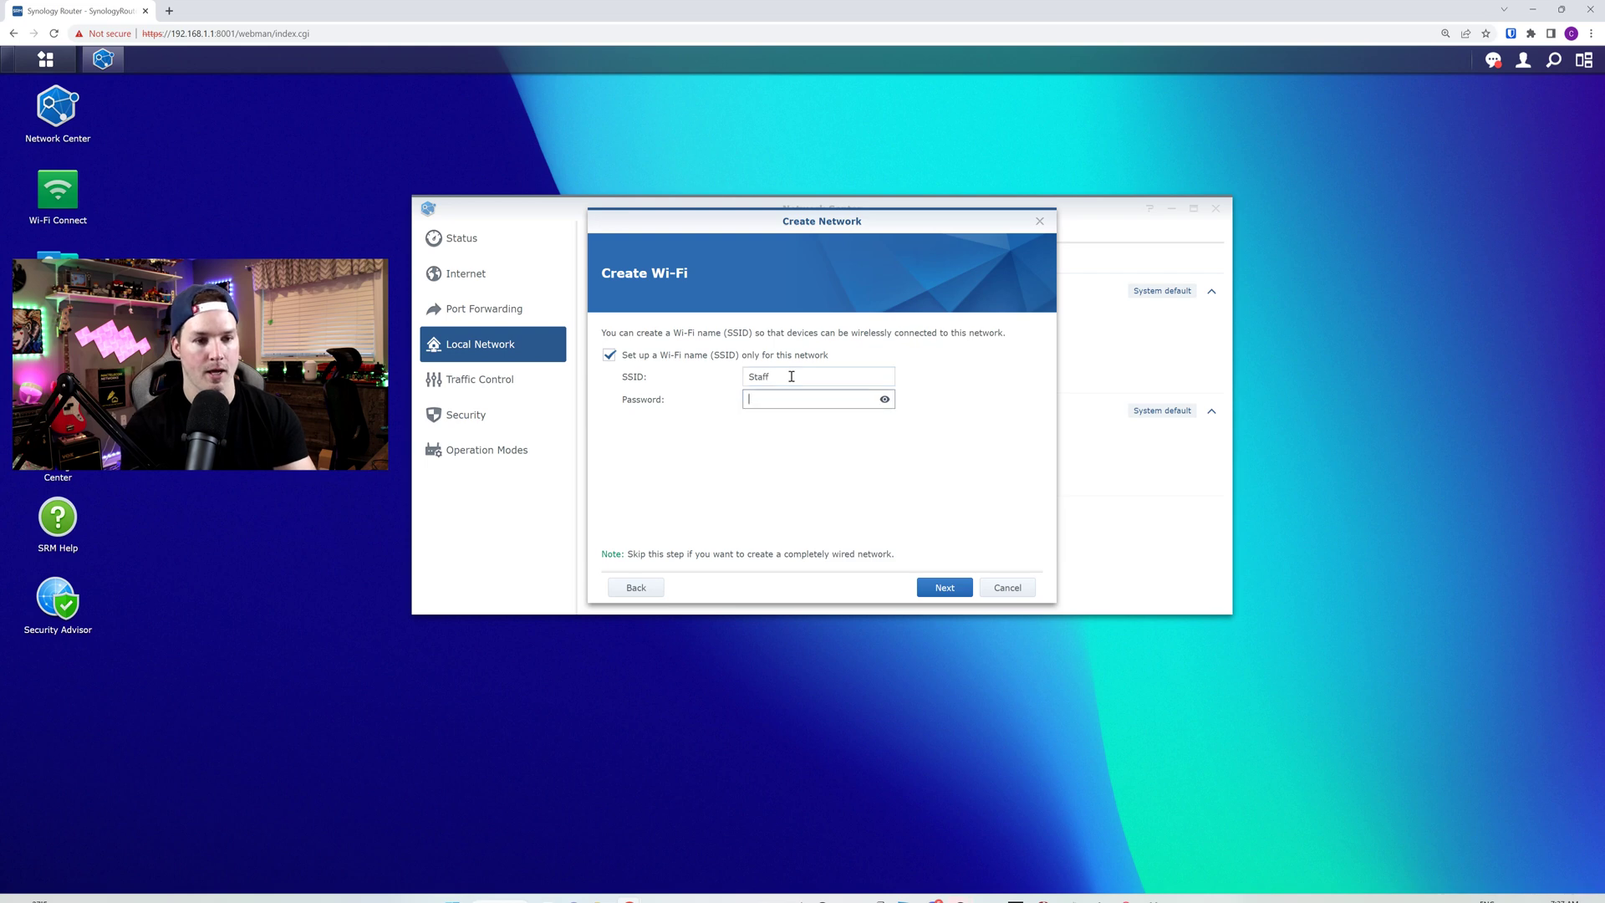
text(••••••)
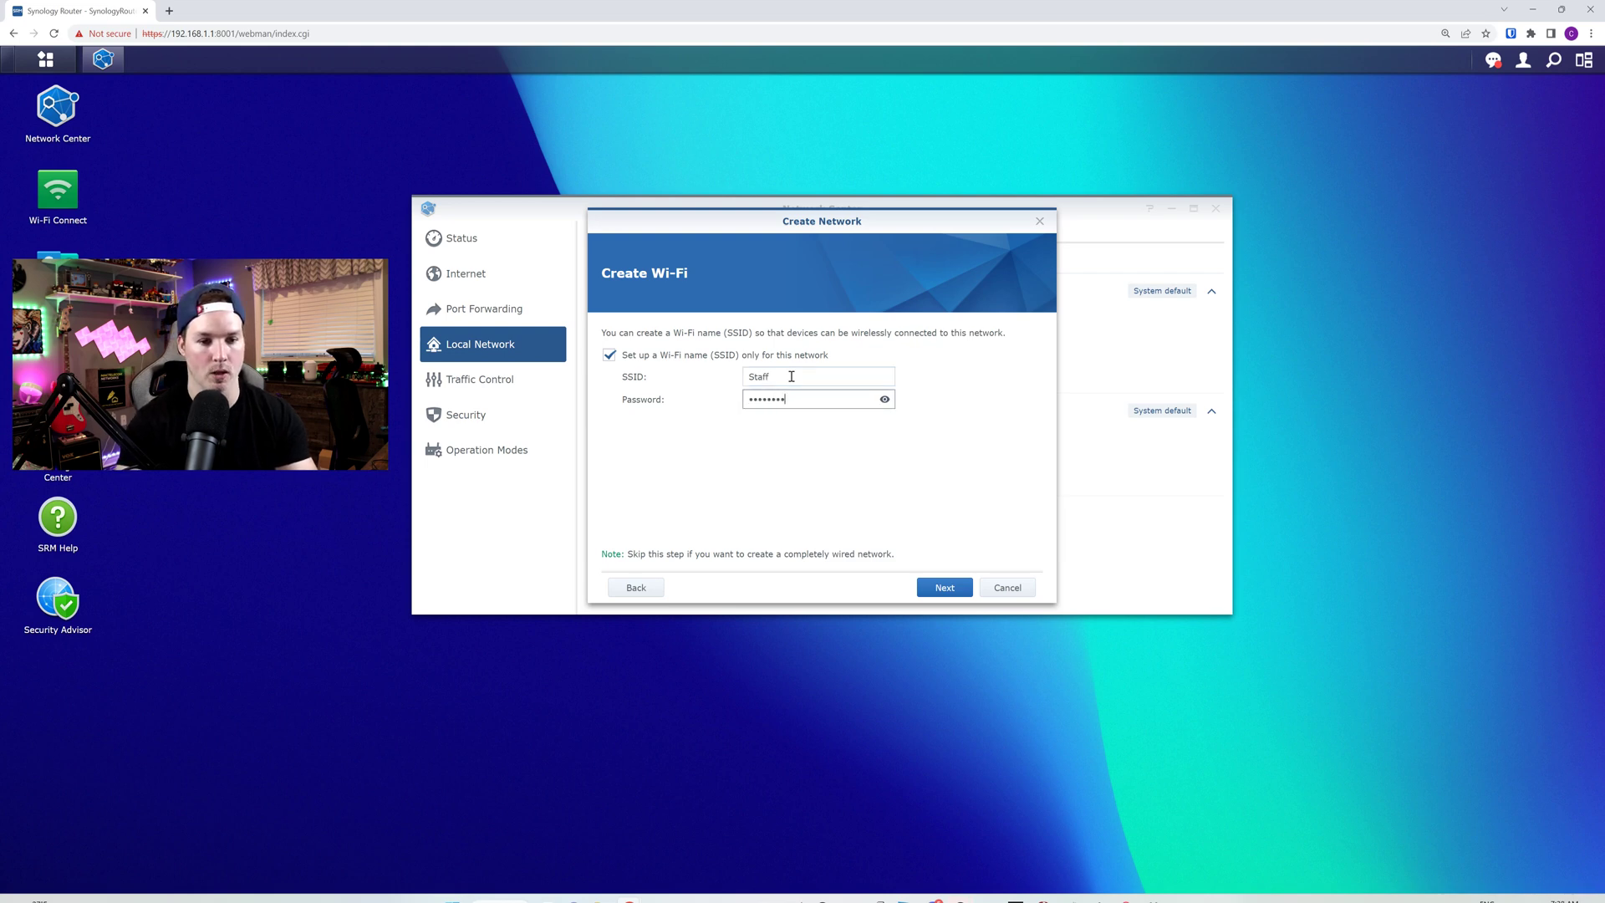
key(Return)
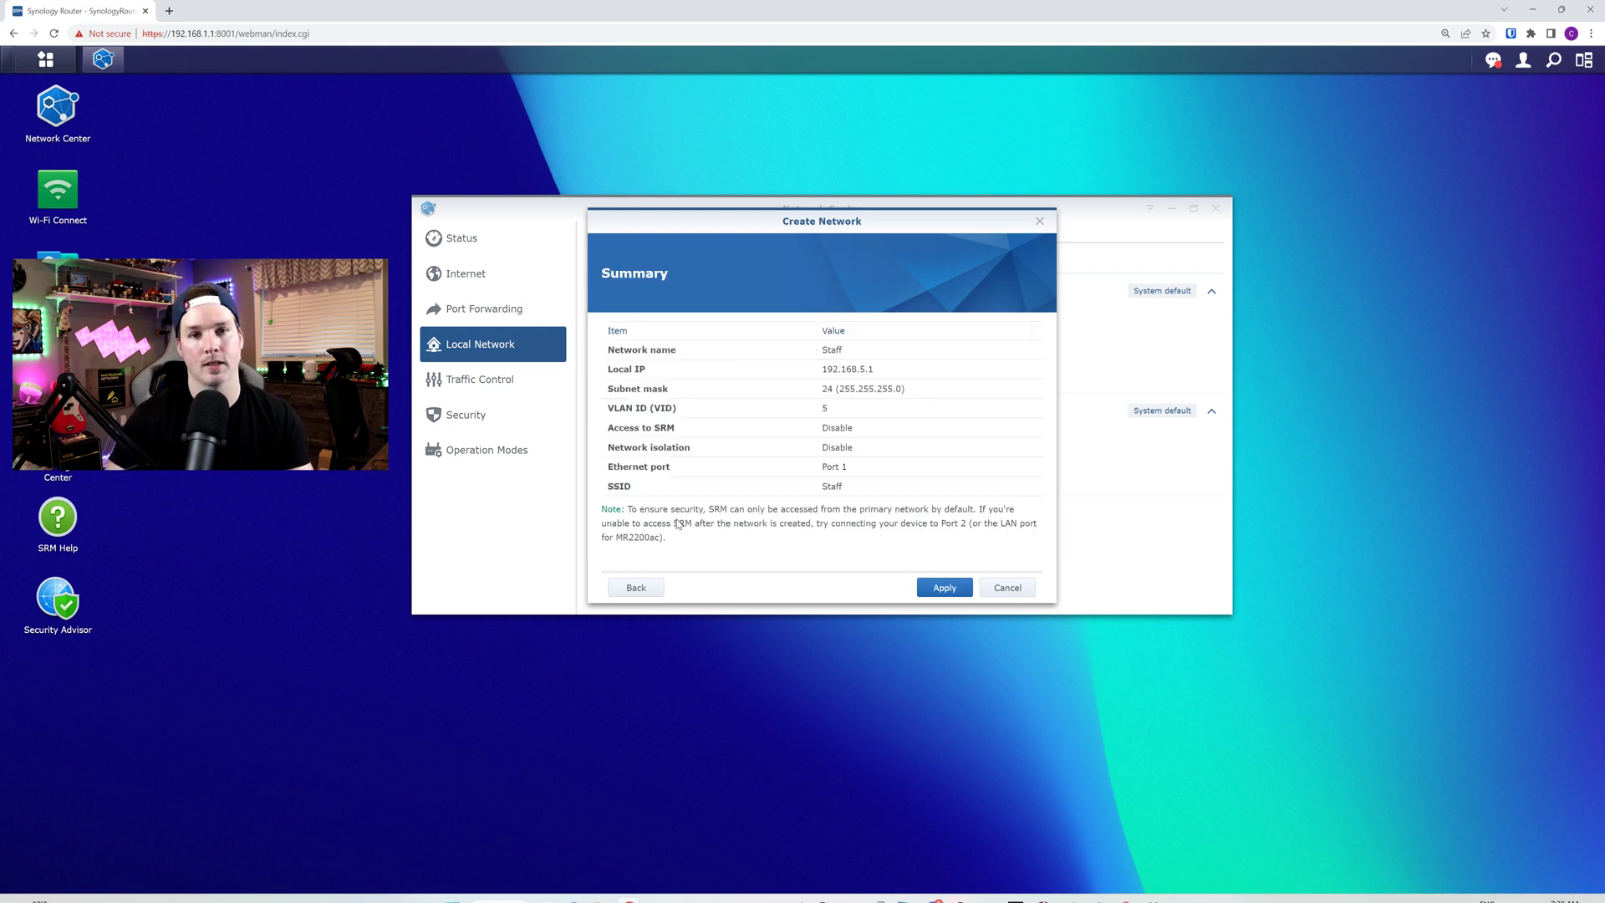
click(944, 587)
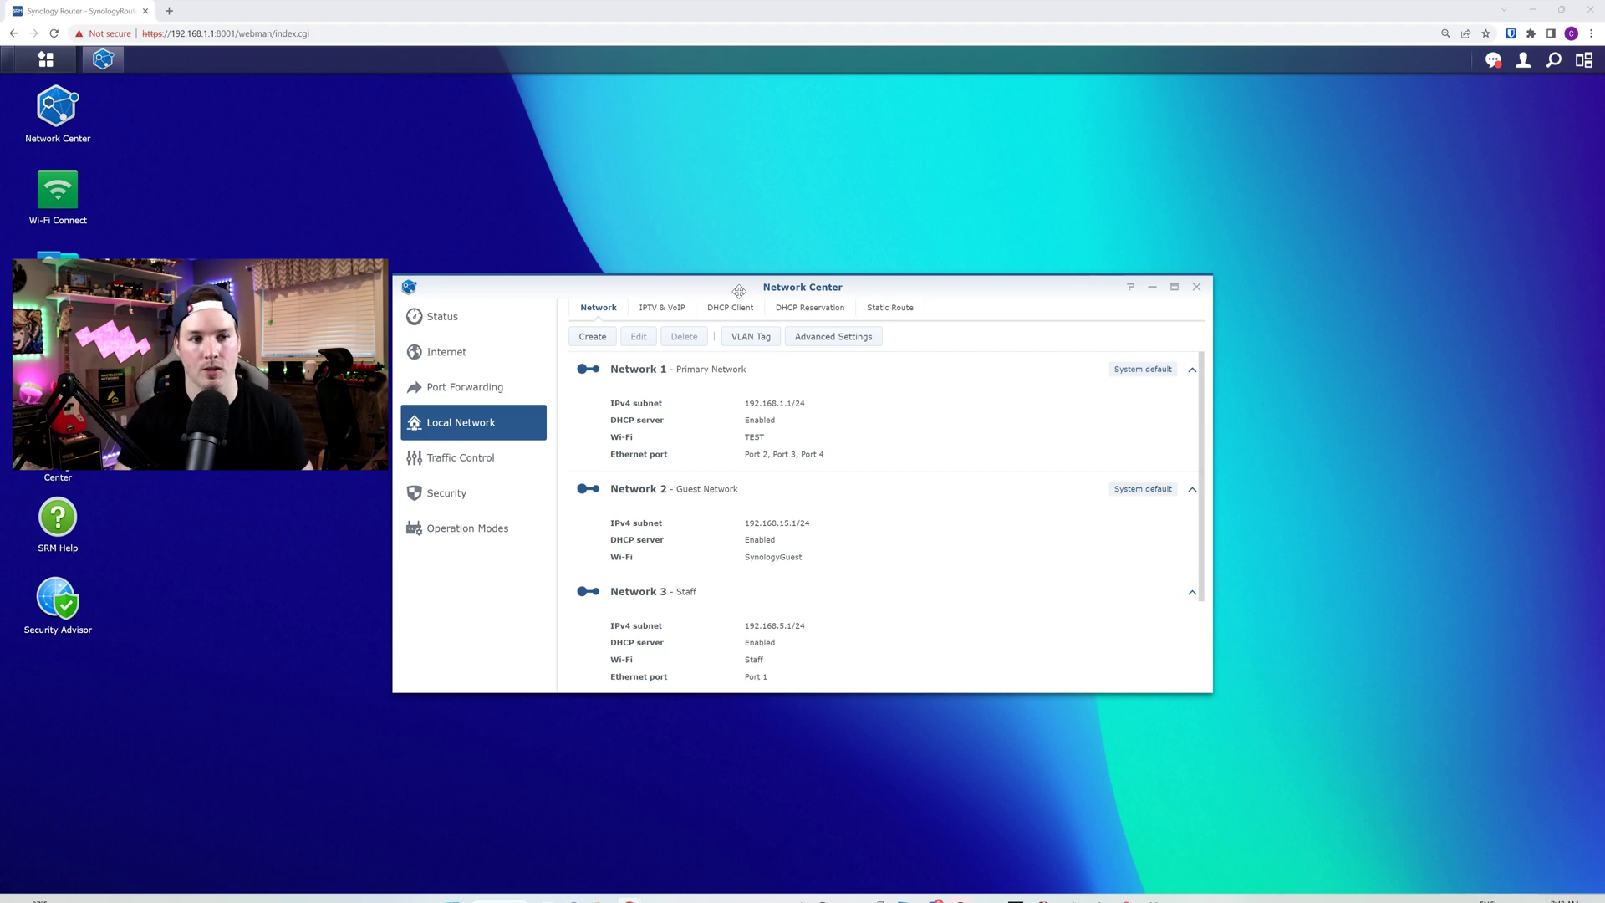
Start a new network named IoT with local IP 192.168.25.1 and VLAN ID 25
click(607, 343)
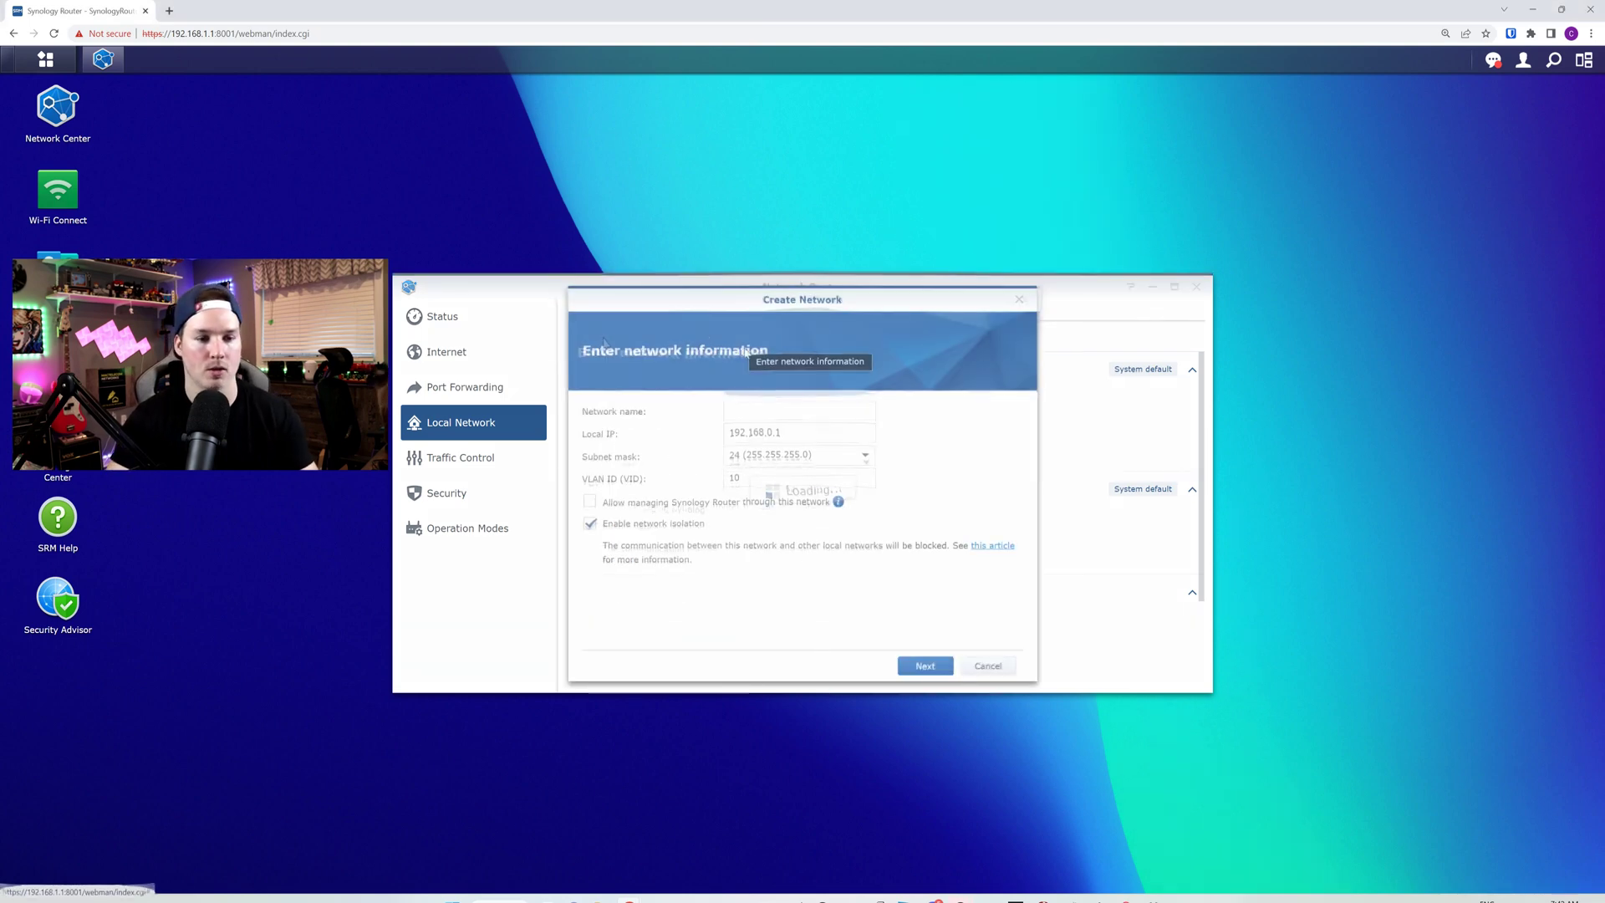
click(752, 409)
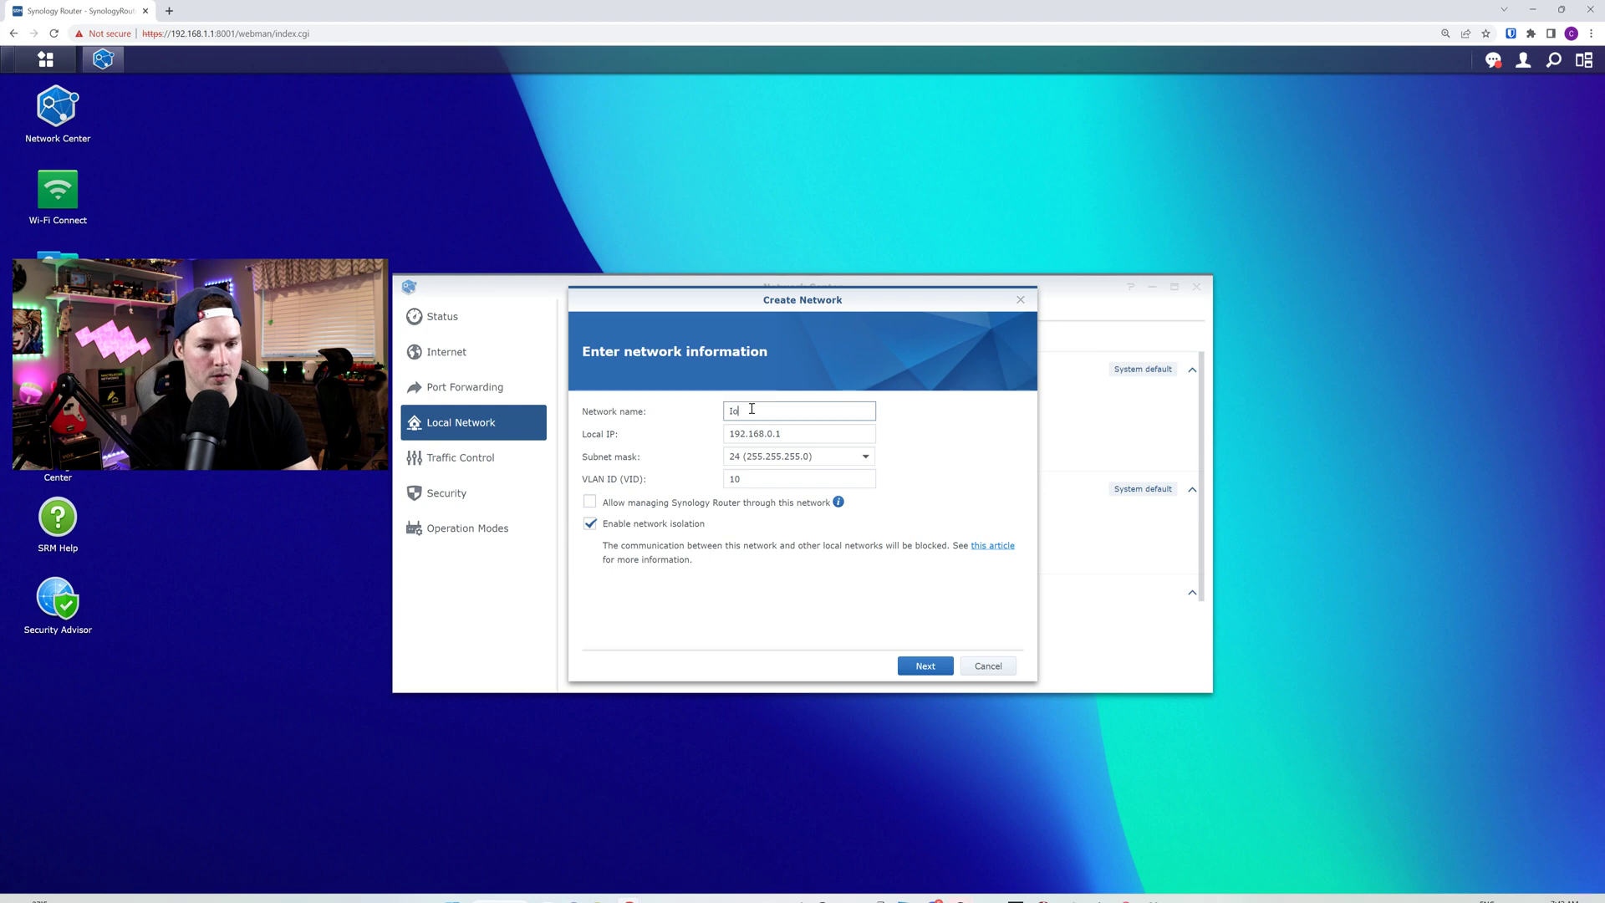
text(IoT)
click(772, 434)
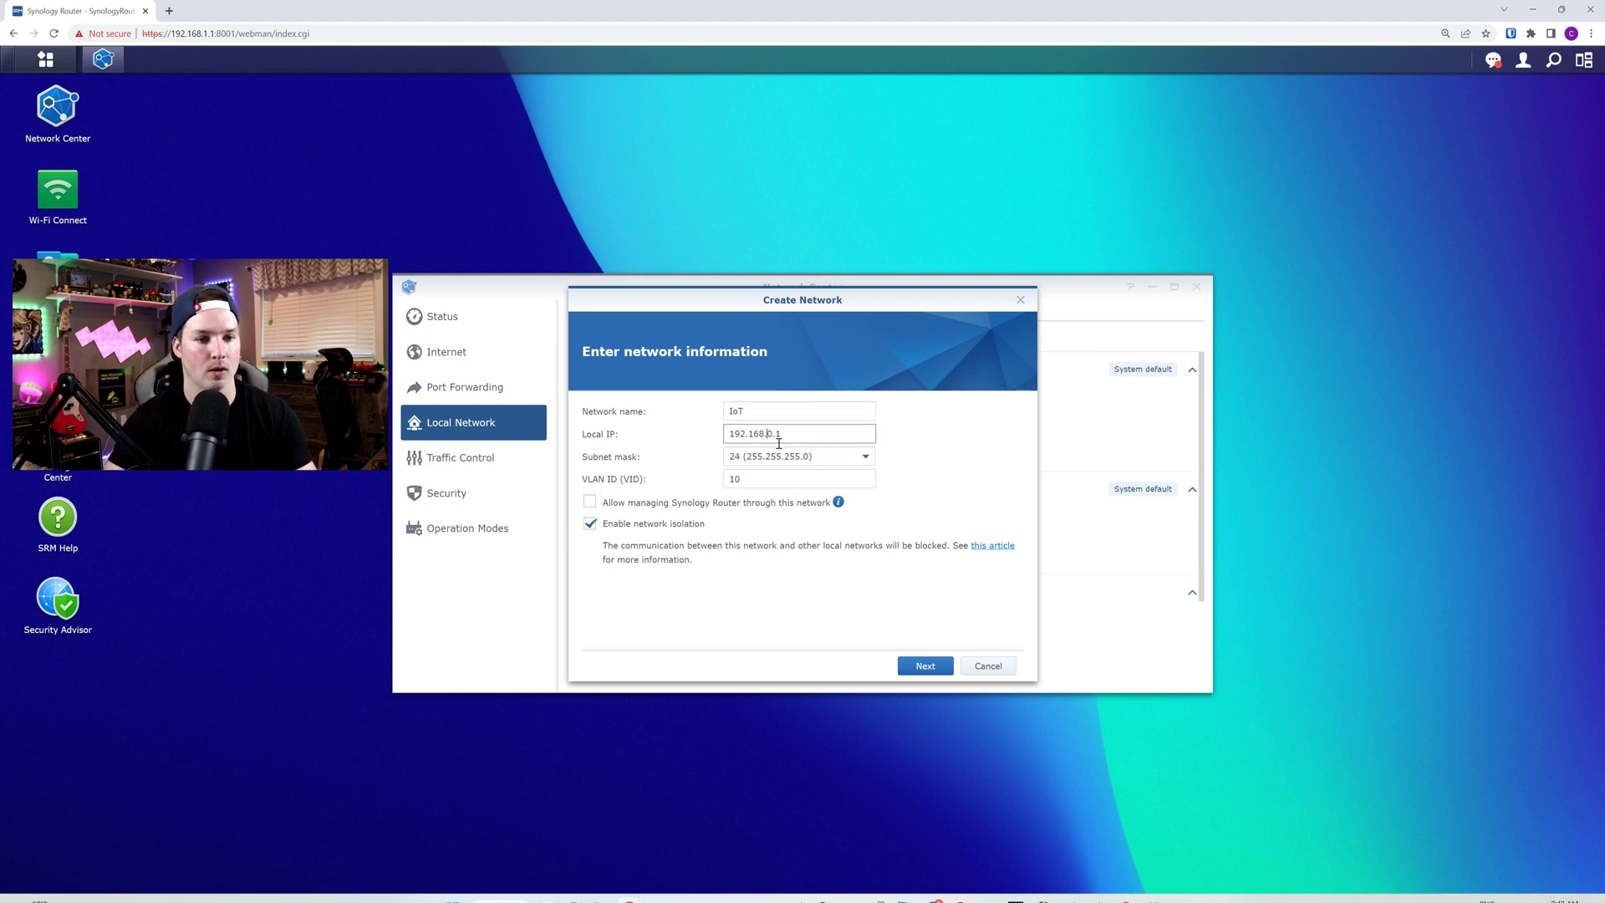
key(BackSpace)
text(25)
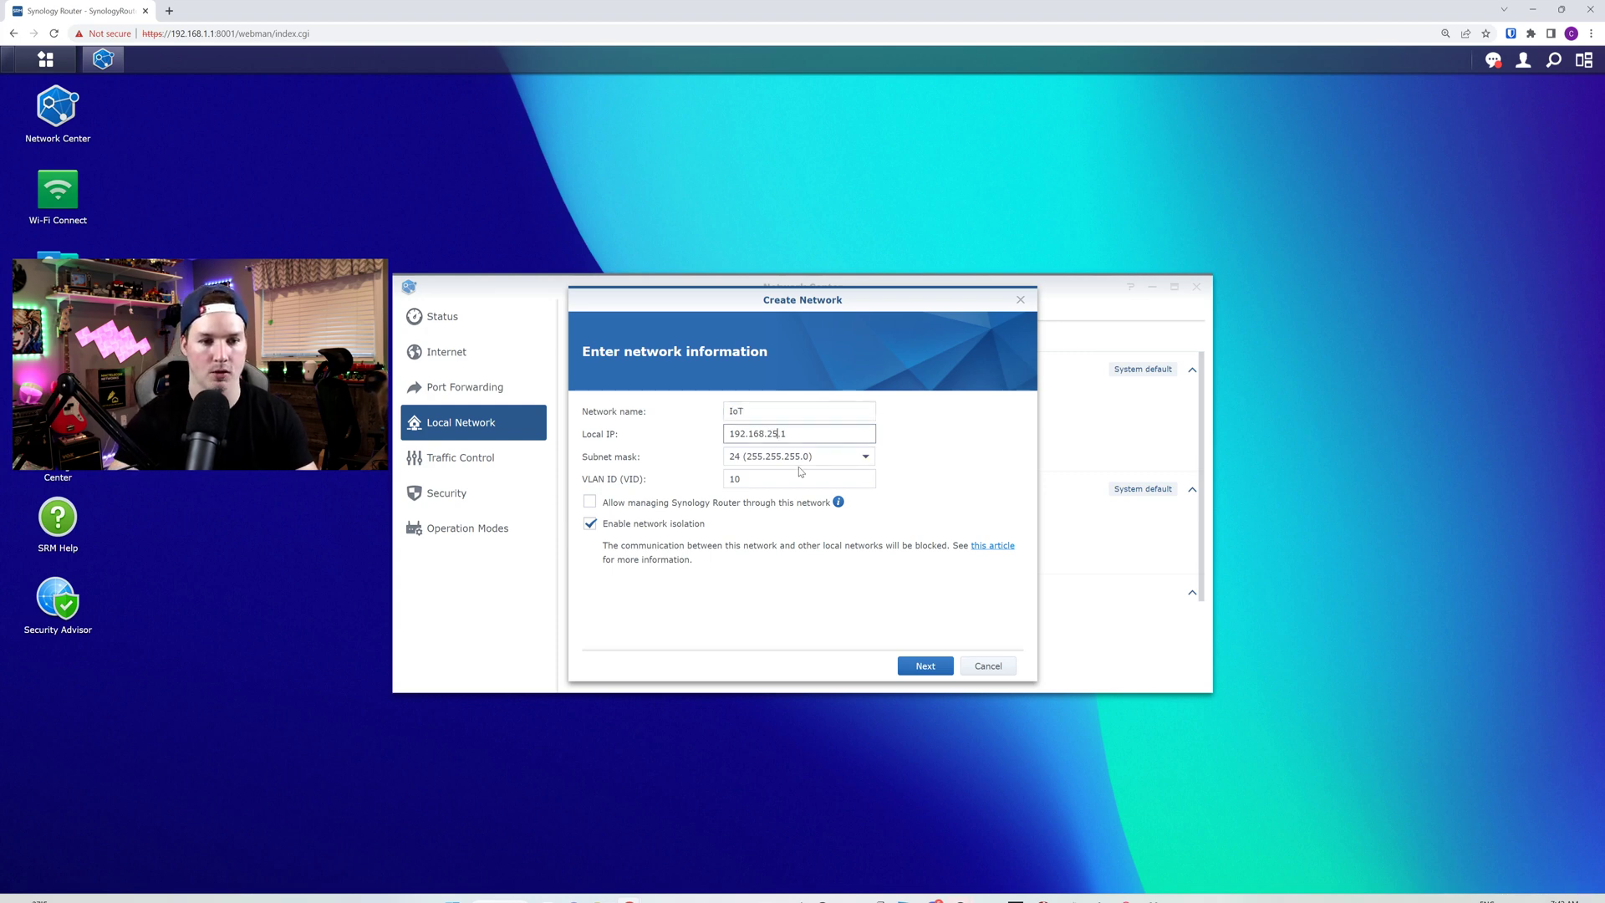
double_click(770, 478)
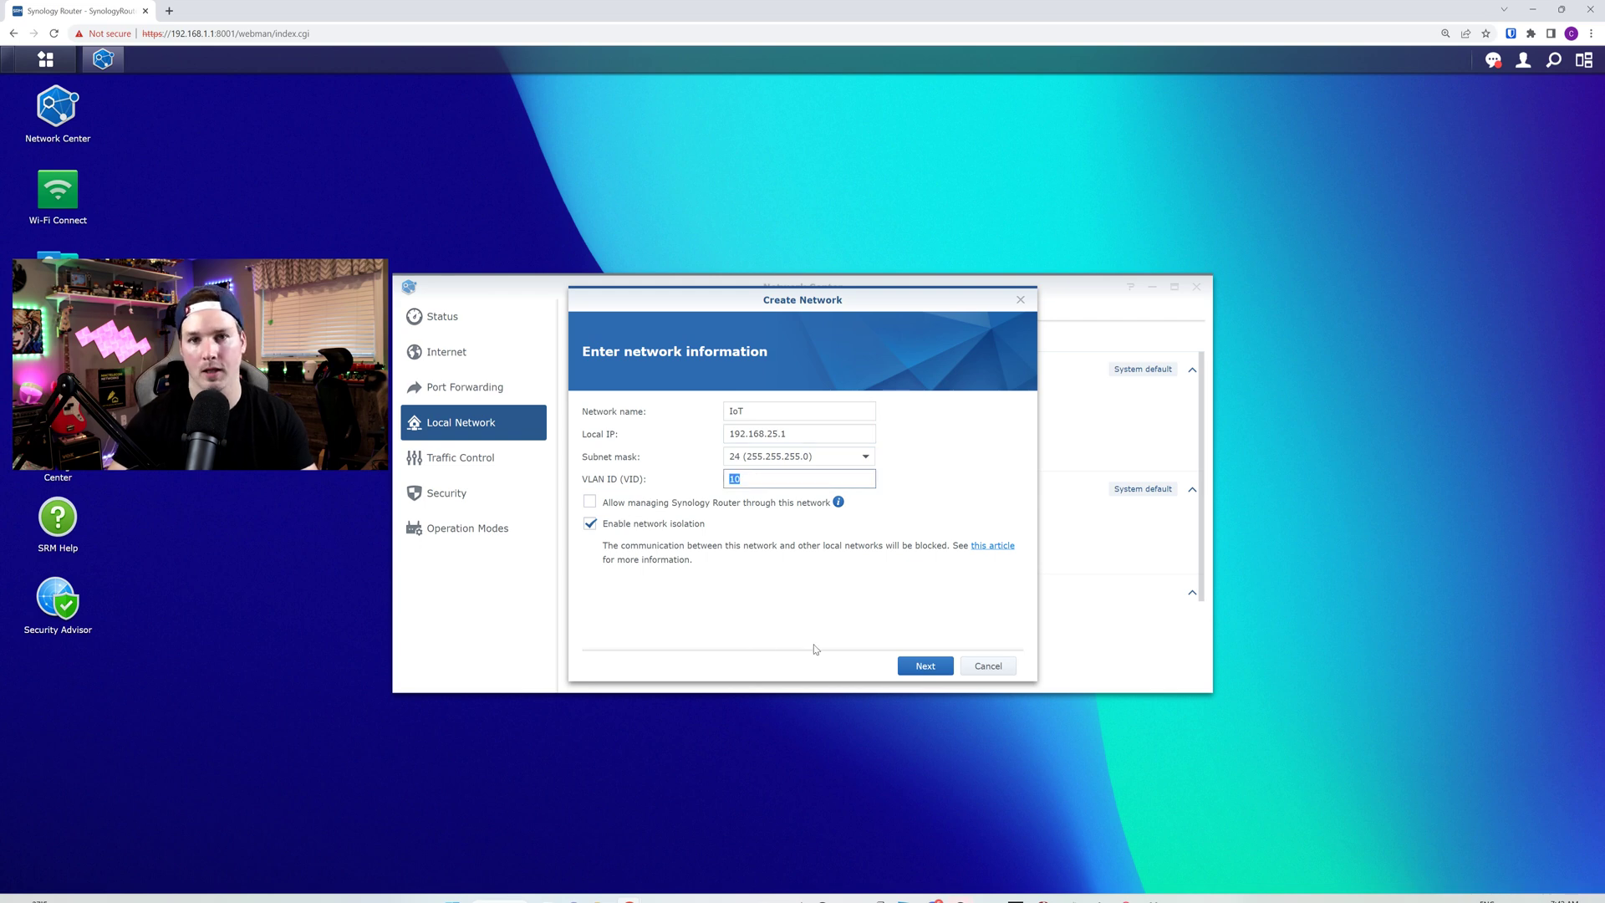
text(25)
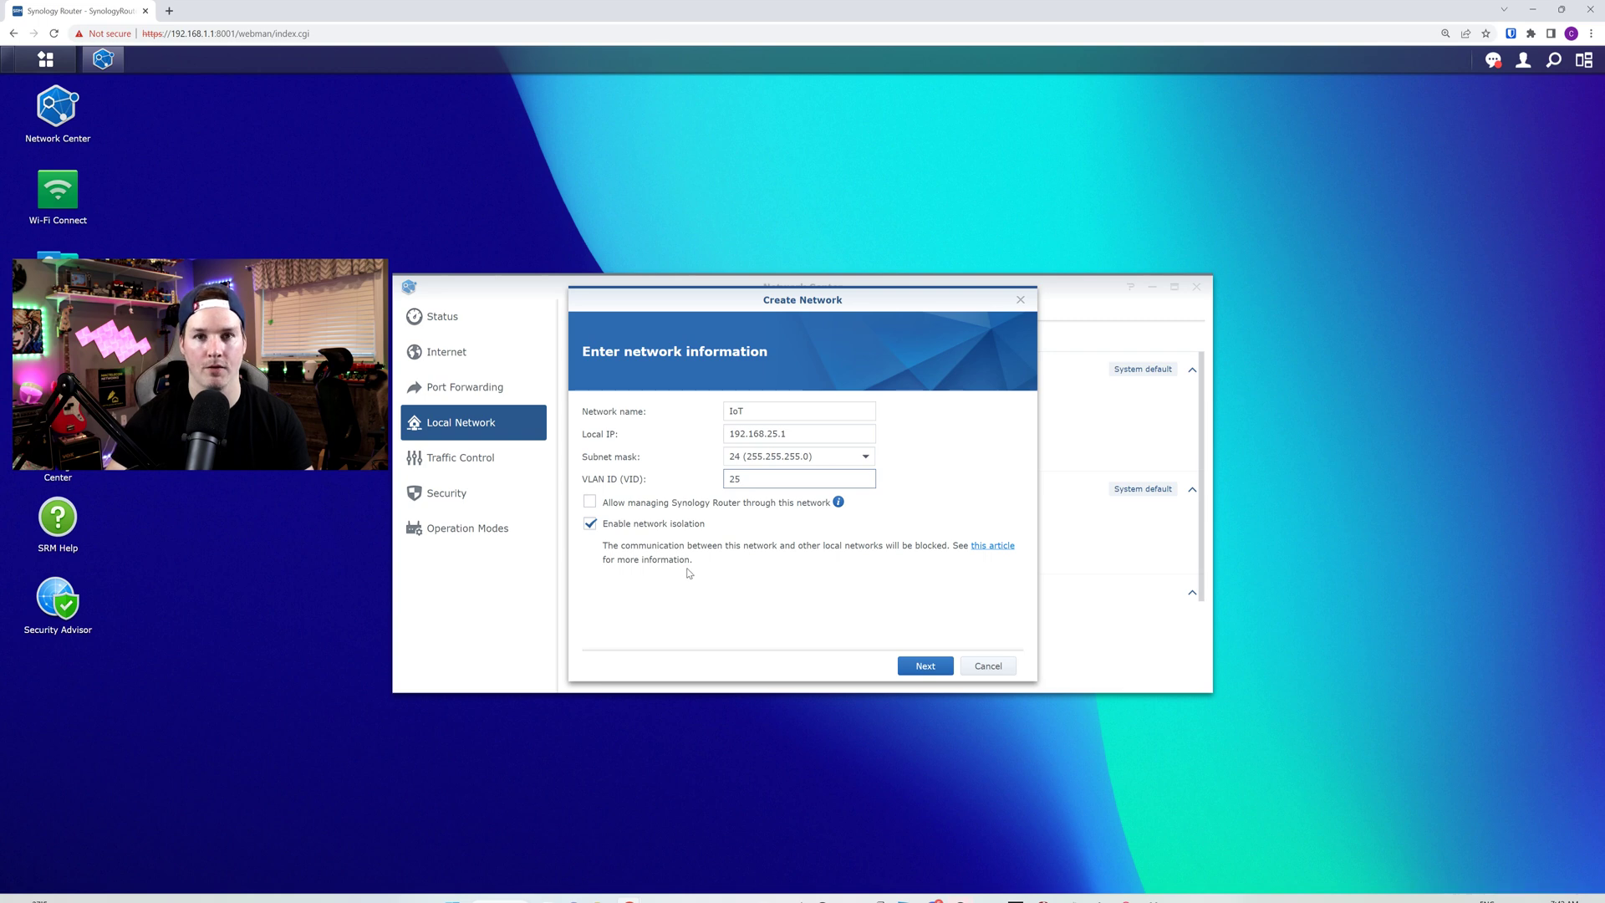
Leave ports unassigned, add an 'IoT' Wi-Fi SSID with password, and apply to create it
click(945, 667)
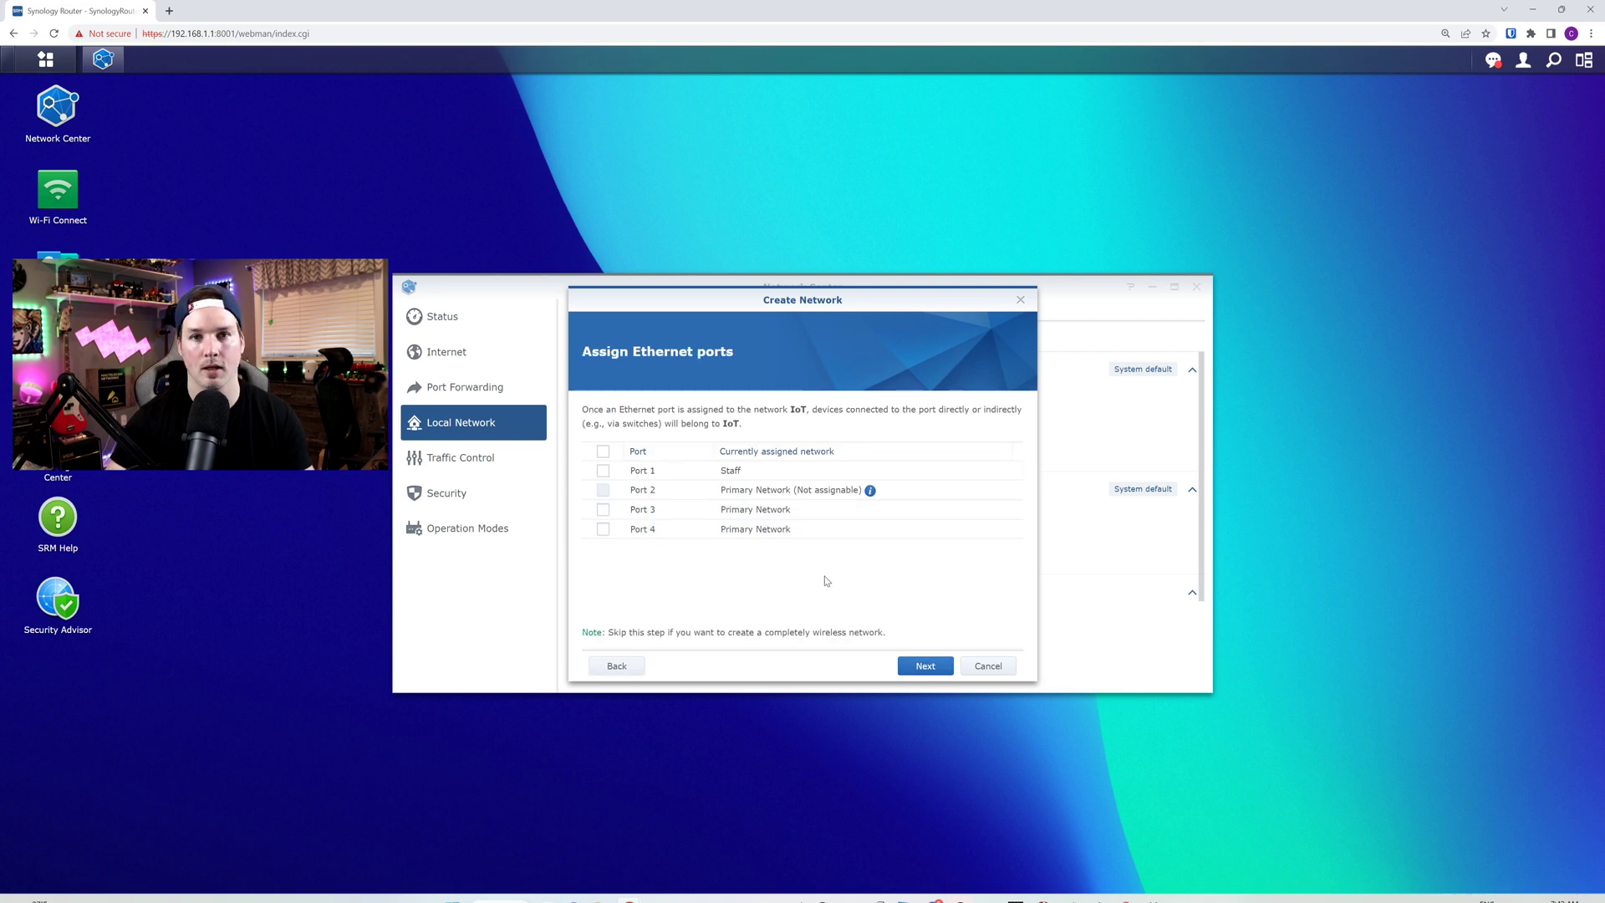
click(925, 666)
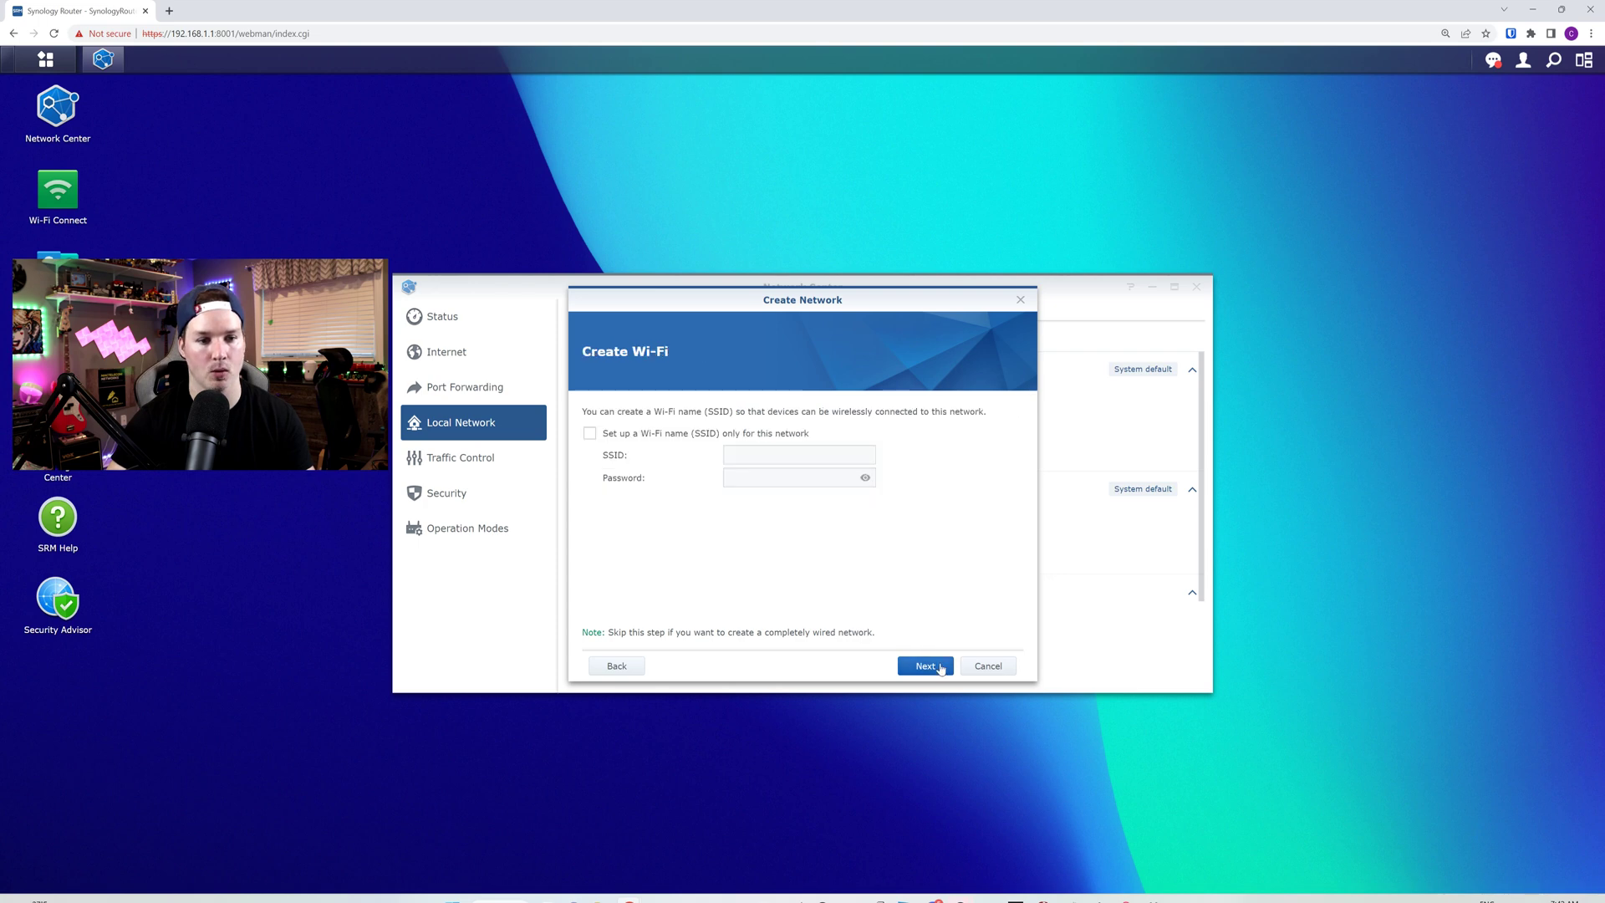
click(590, 433)
click(736, 454)
text(I)
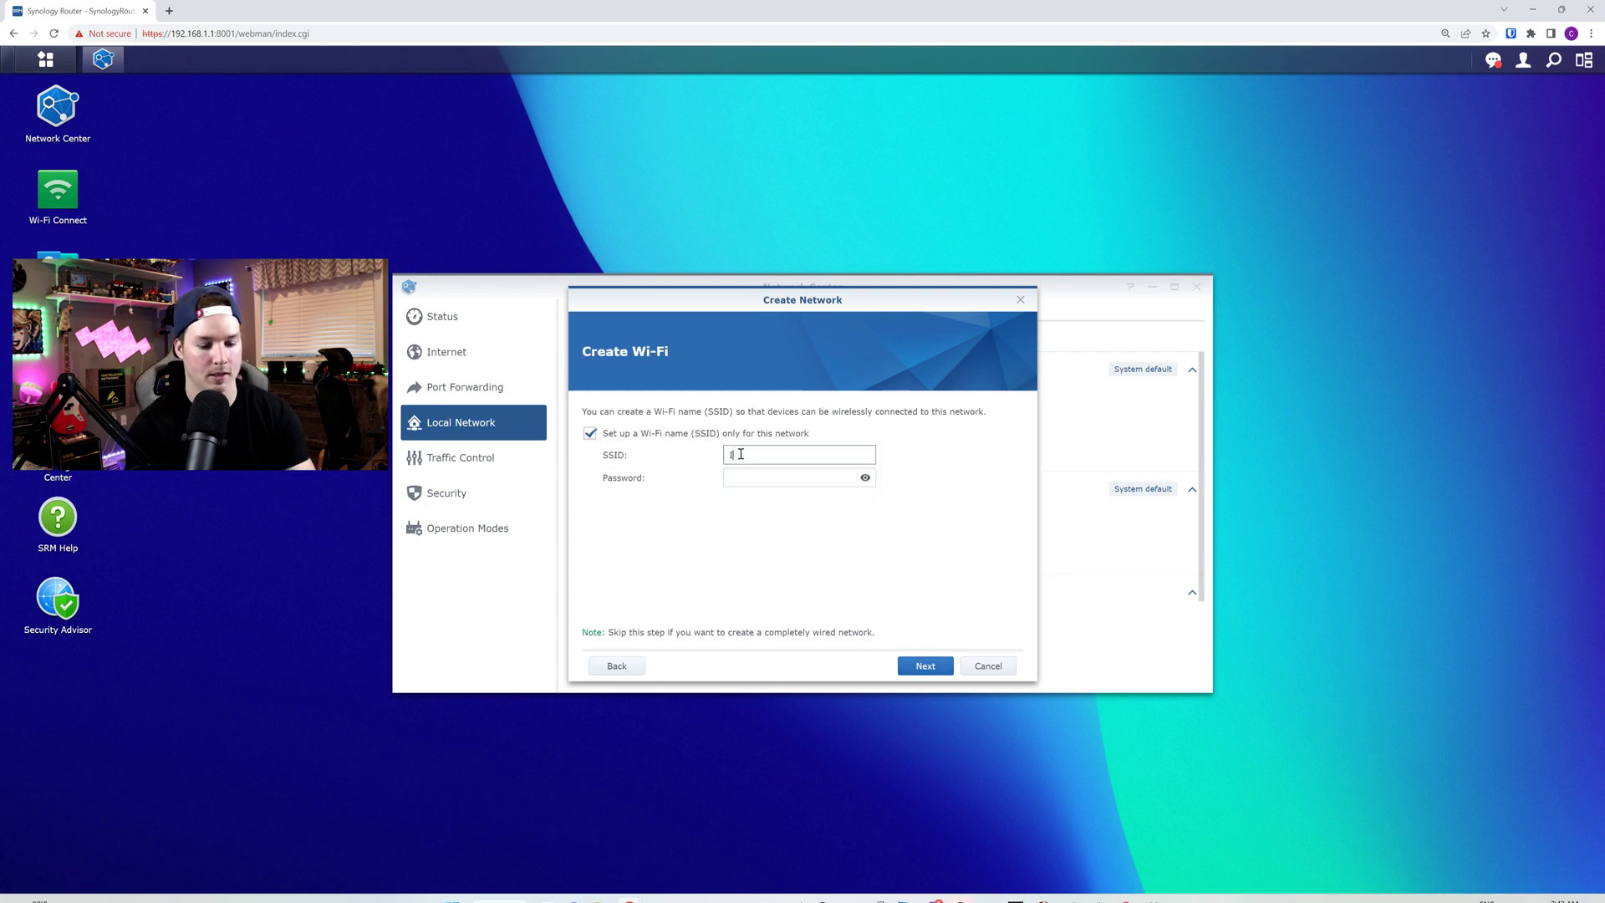
text(oT)
click(789, 478)
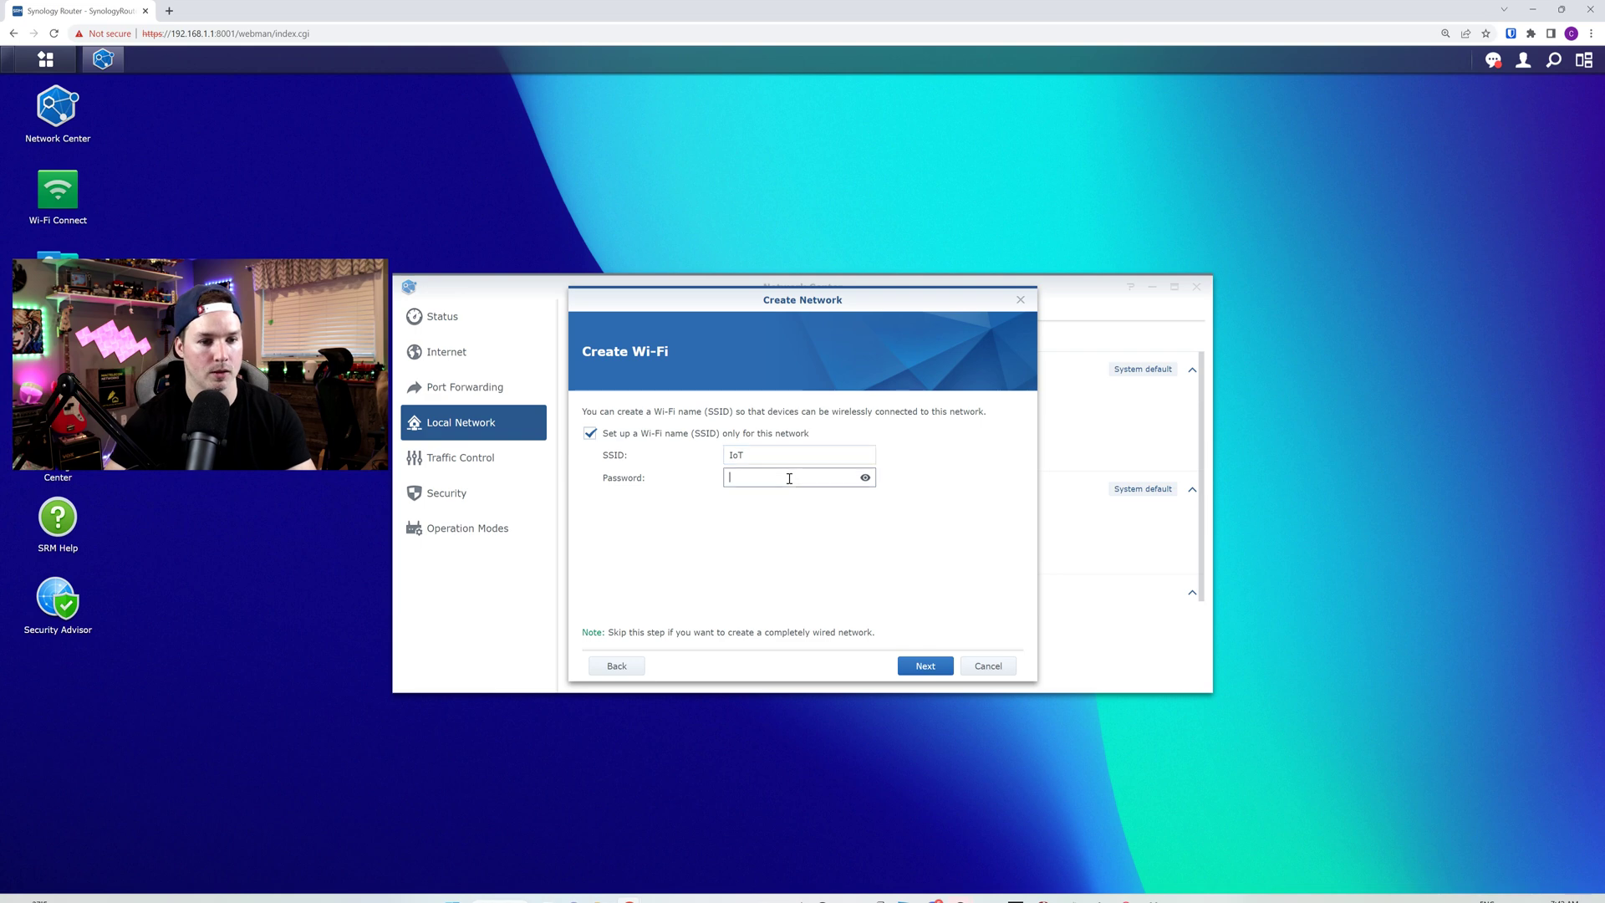
text(••••••••)
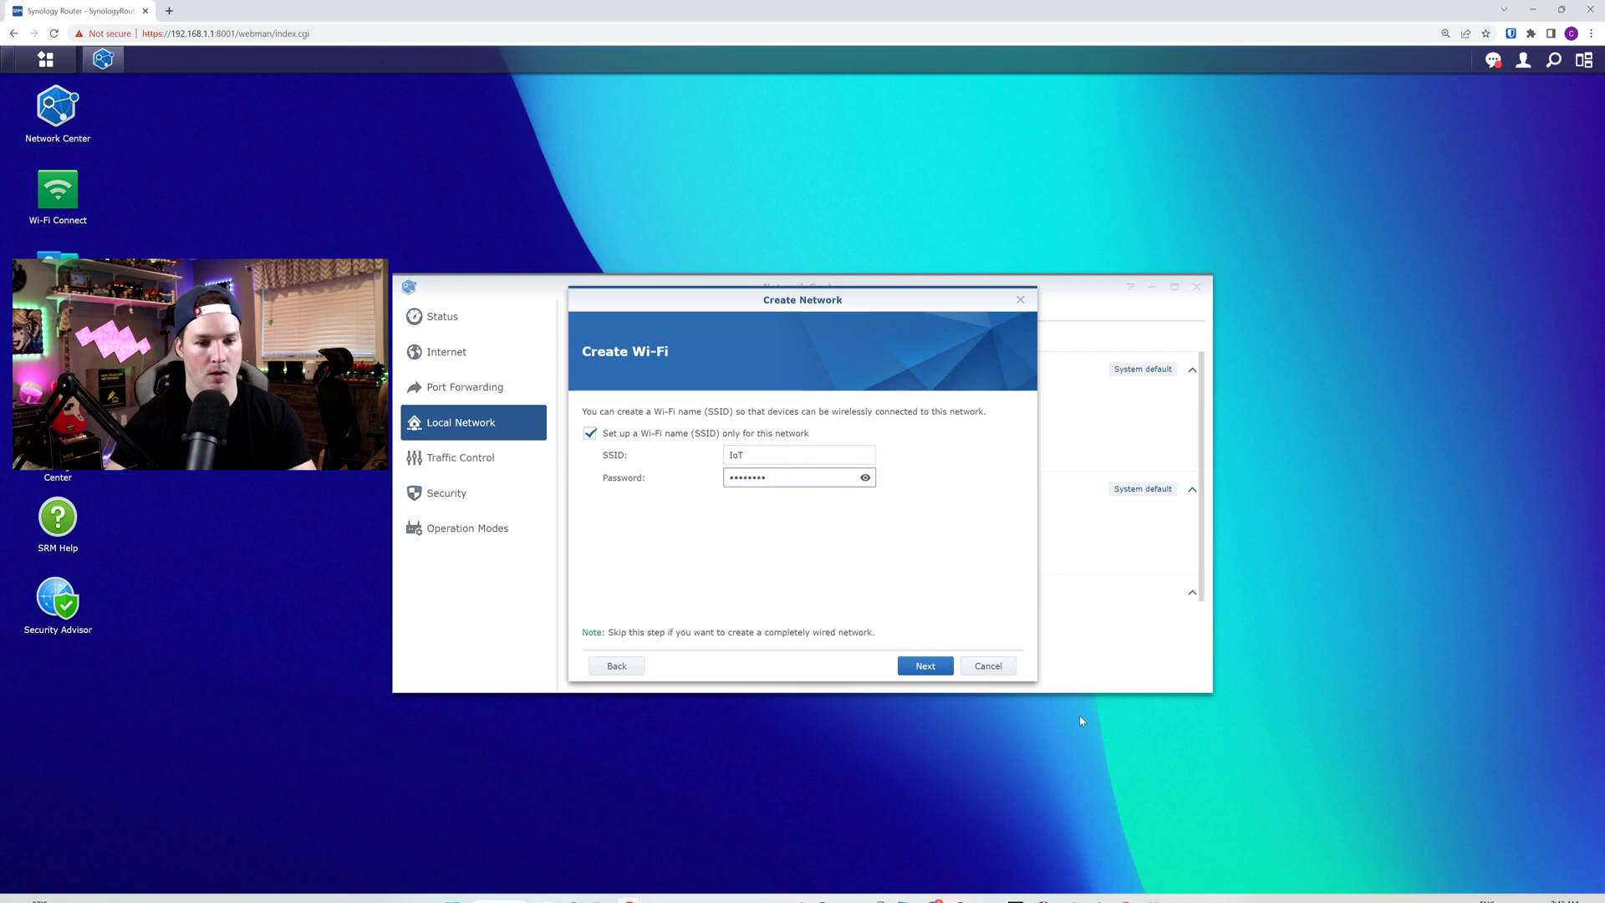
click(949, 666)
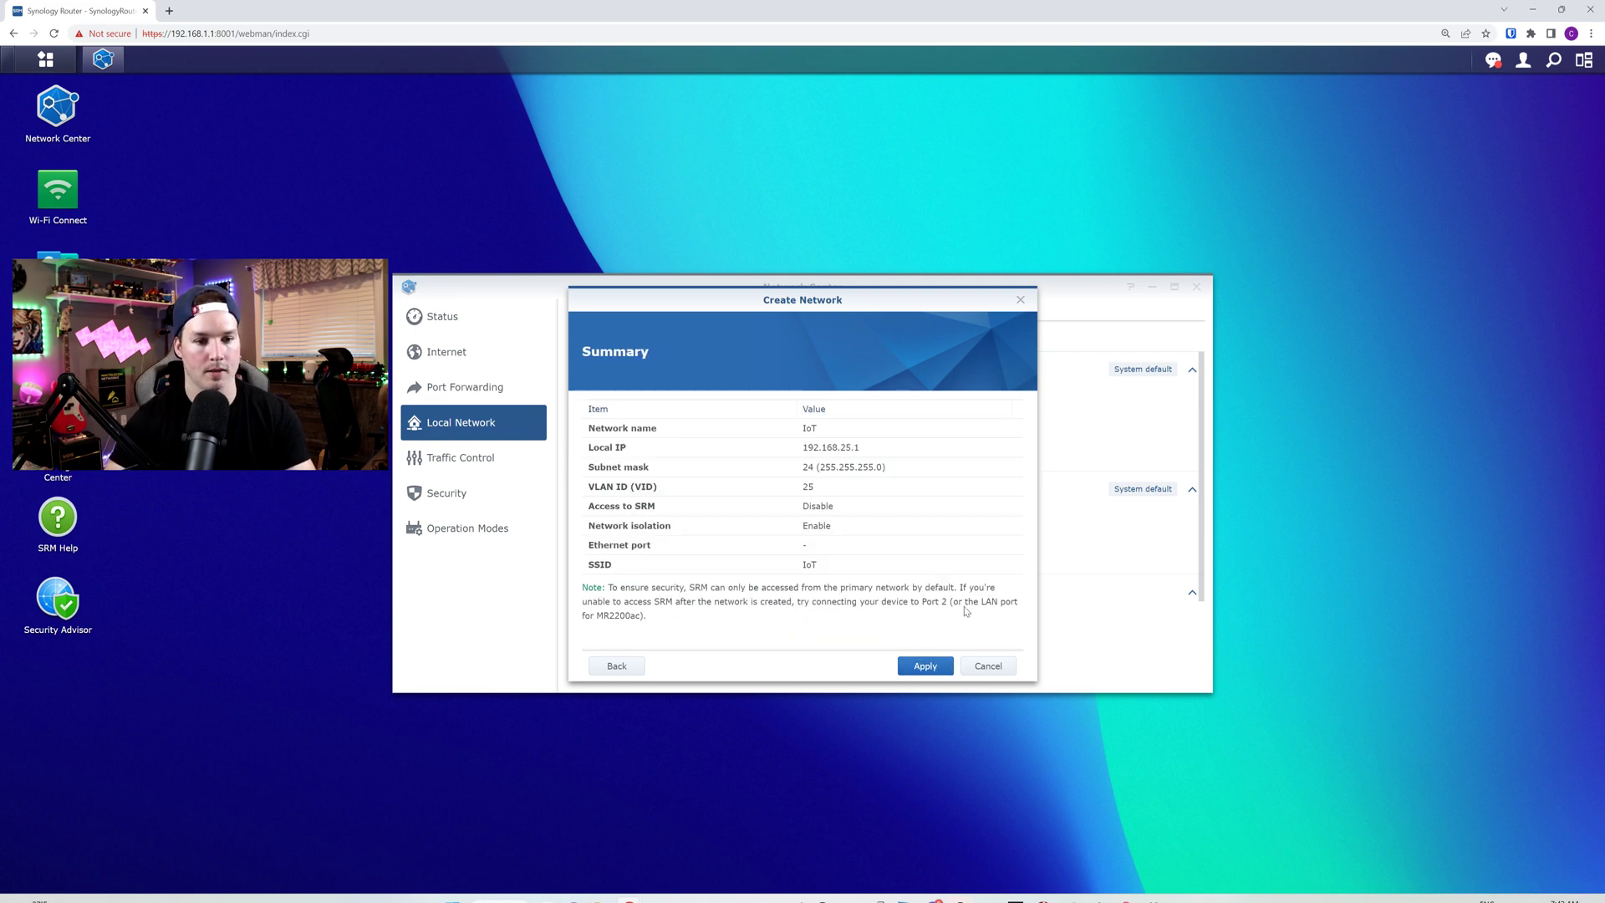
click(925, 666)
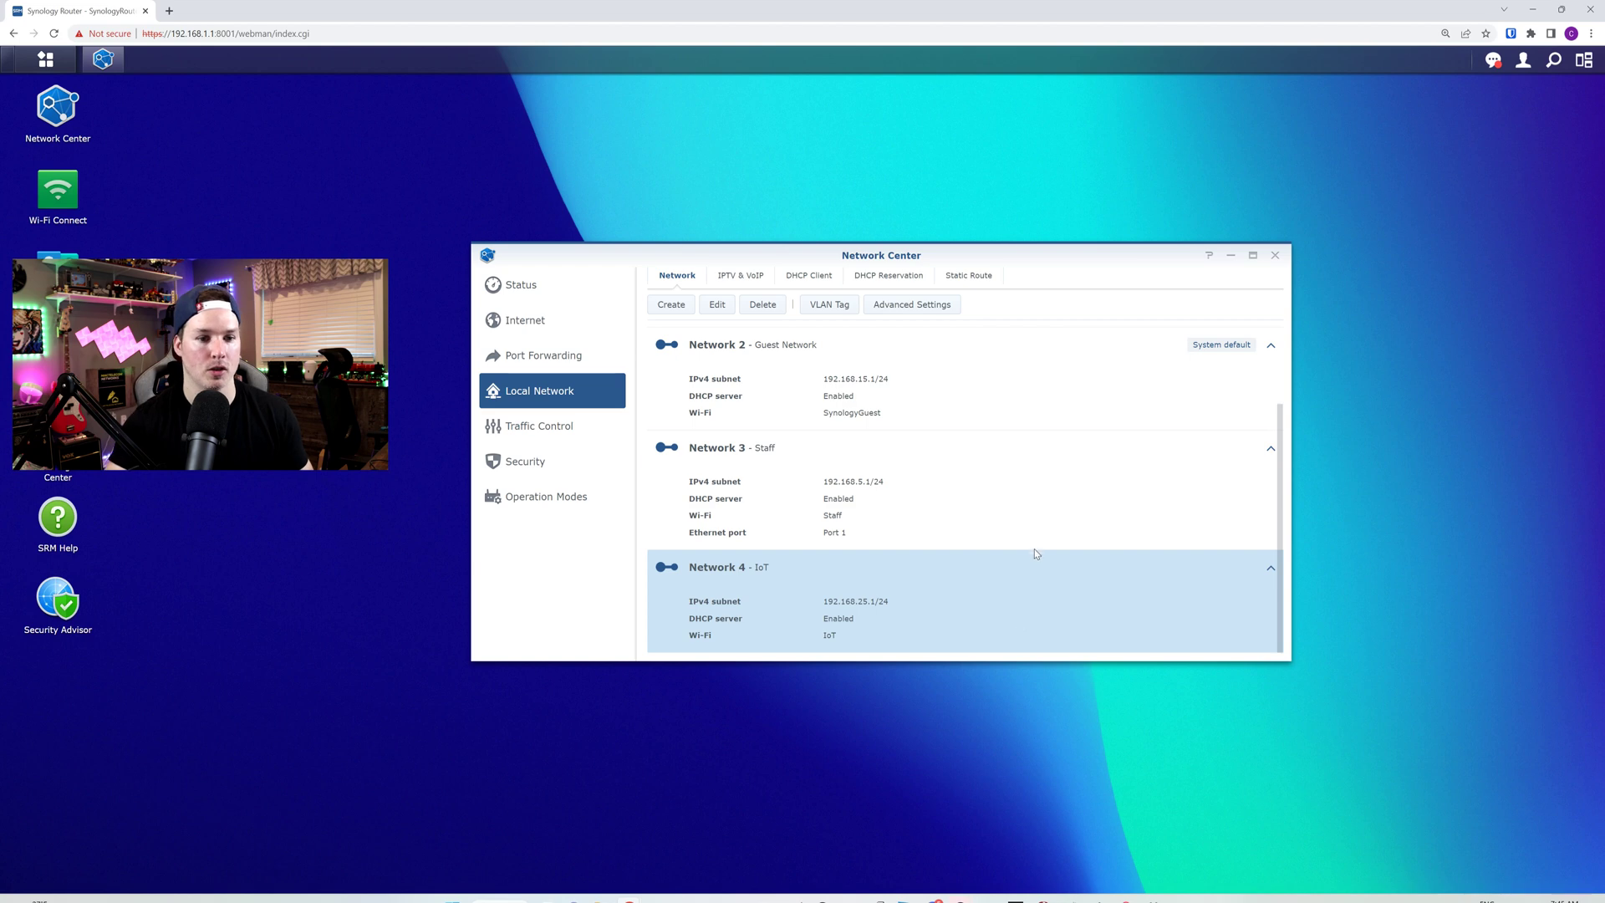
Review the IoT network's IPv4 DHCP settings, then view the VLAN Tag table for the router ports
click(718, 305)
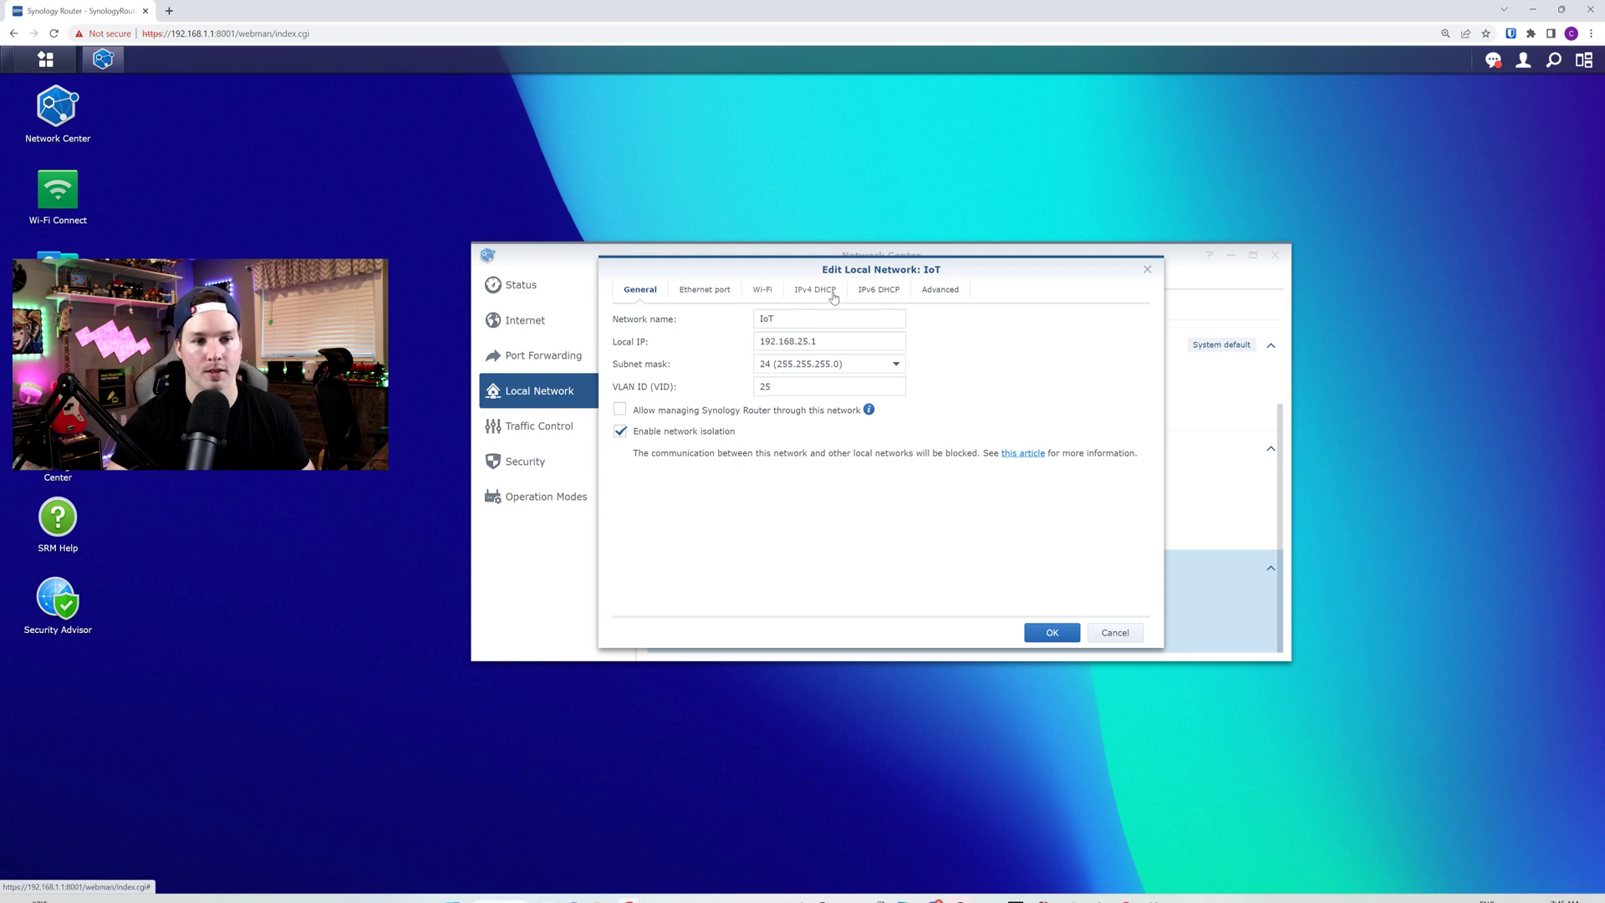
click(828, 297)
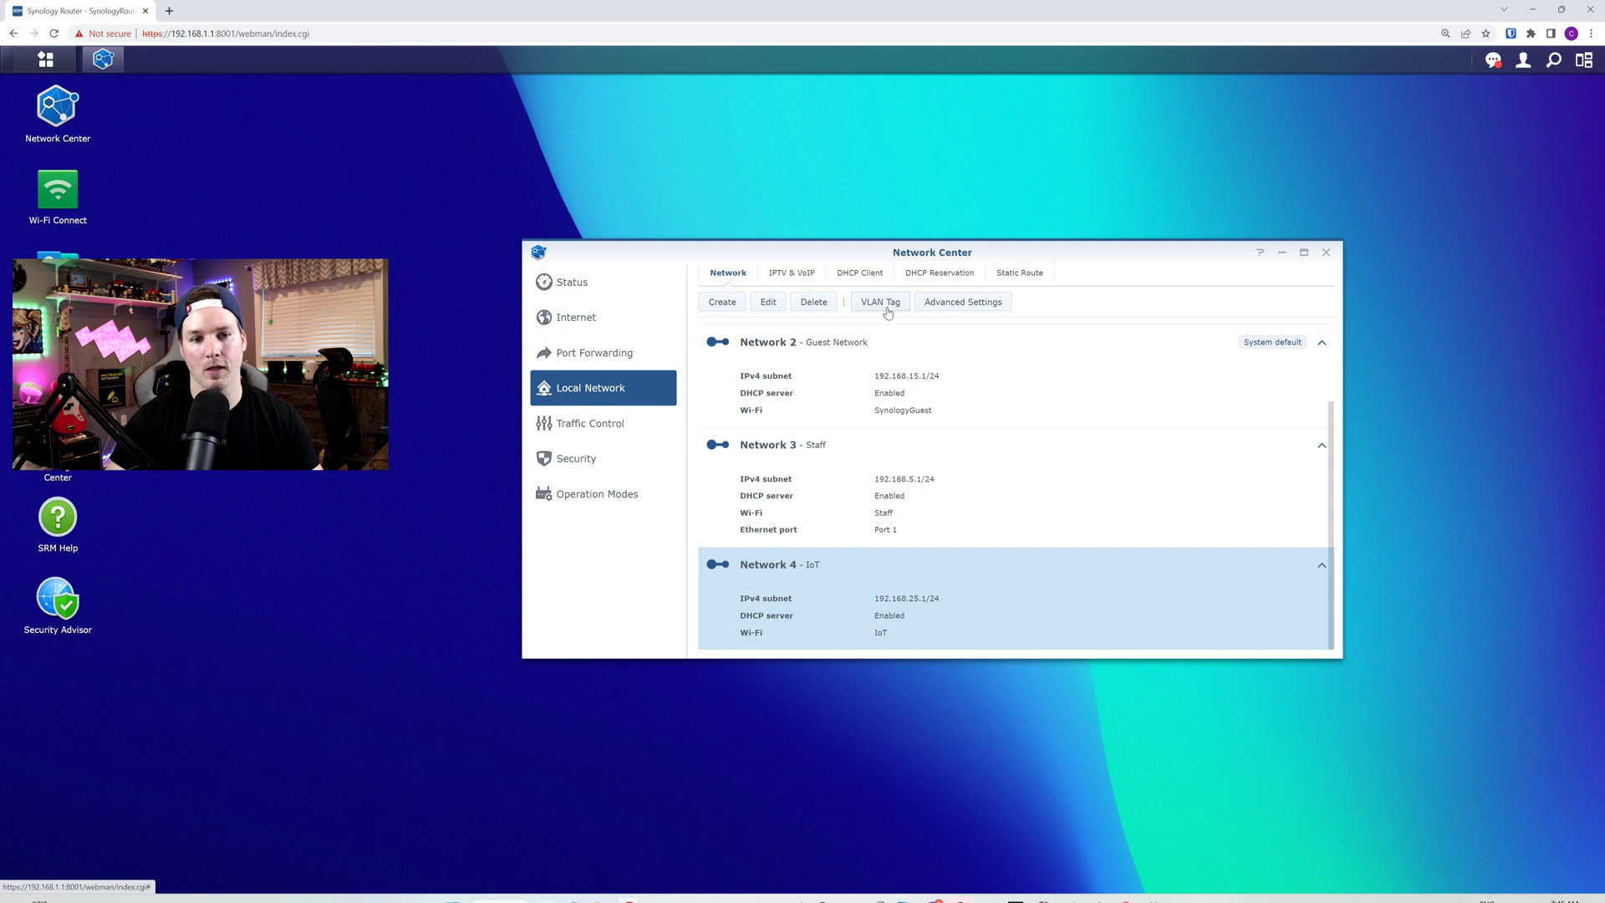
click(887, 312)
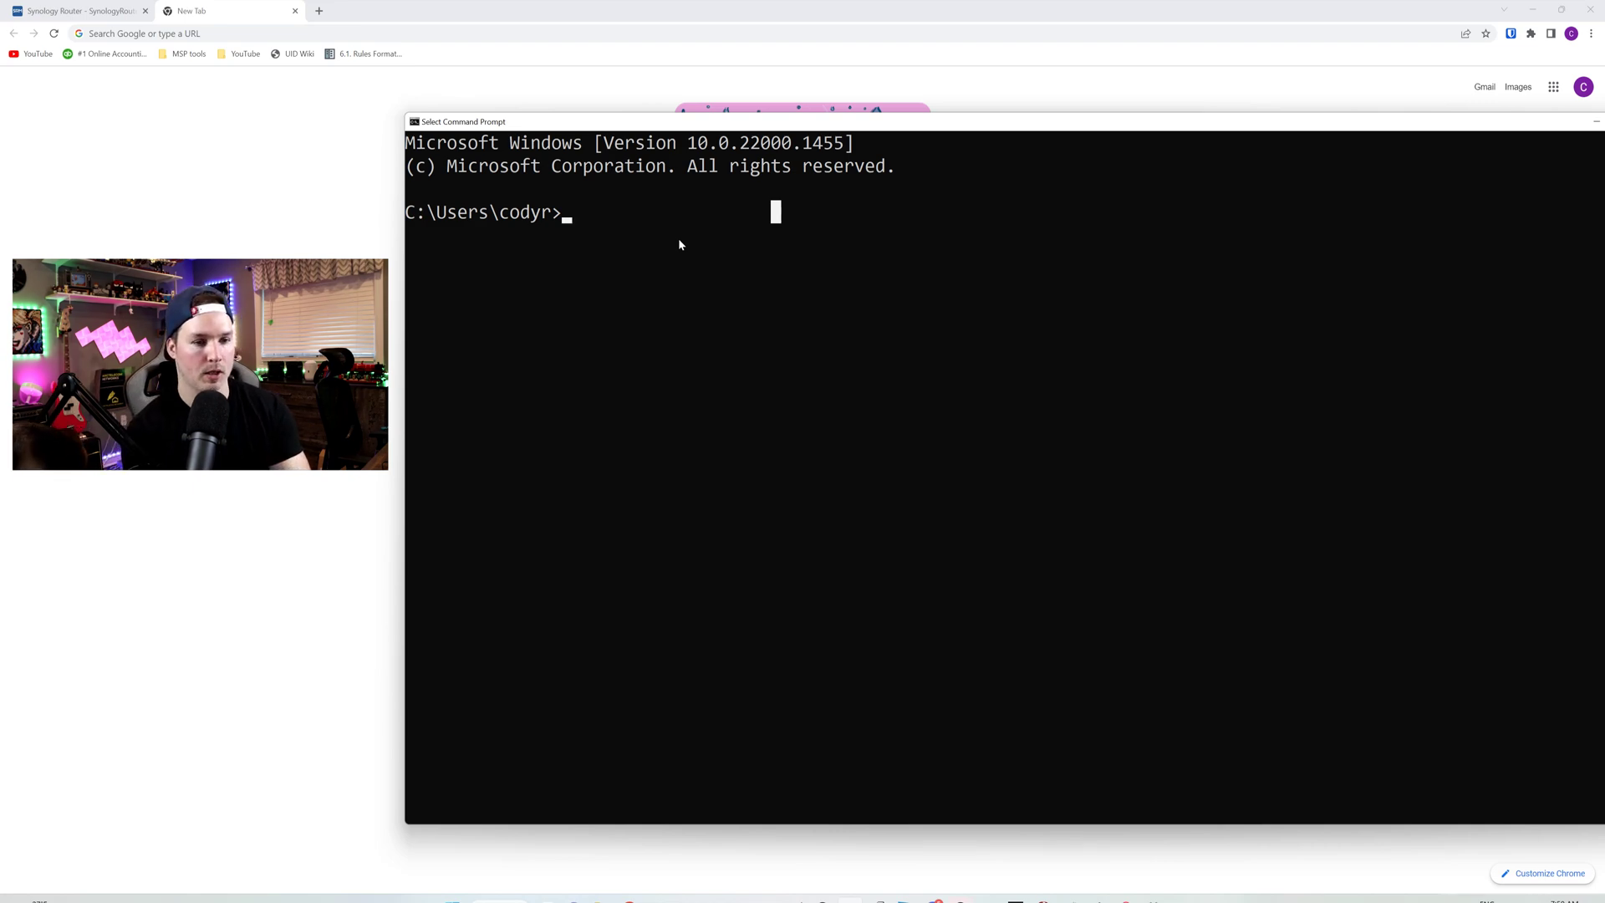
Run ipconfig to confirm the PC holds Staff address 192.168.5.126, then return to Chrome
text(ipconfig)
key(Return)
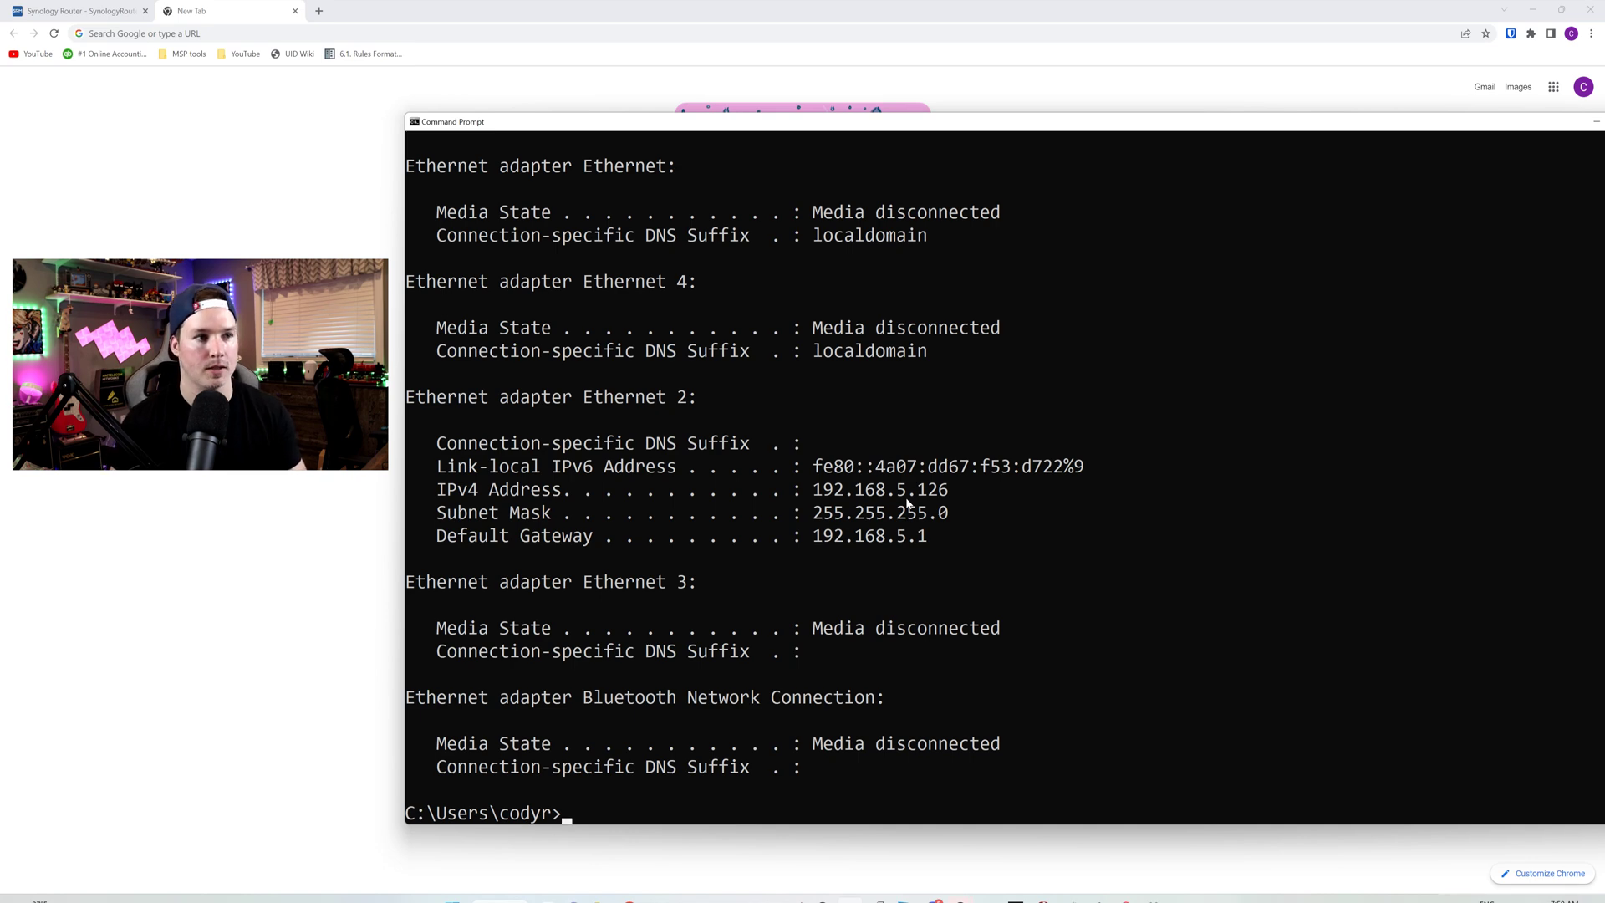
click(332, 34)
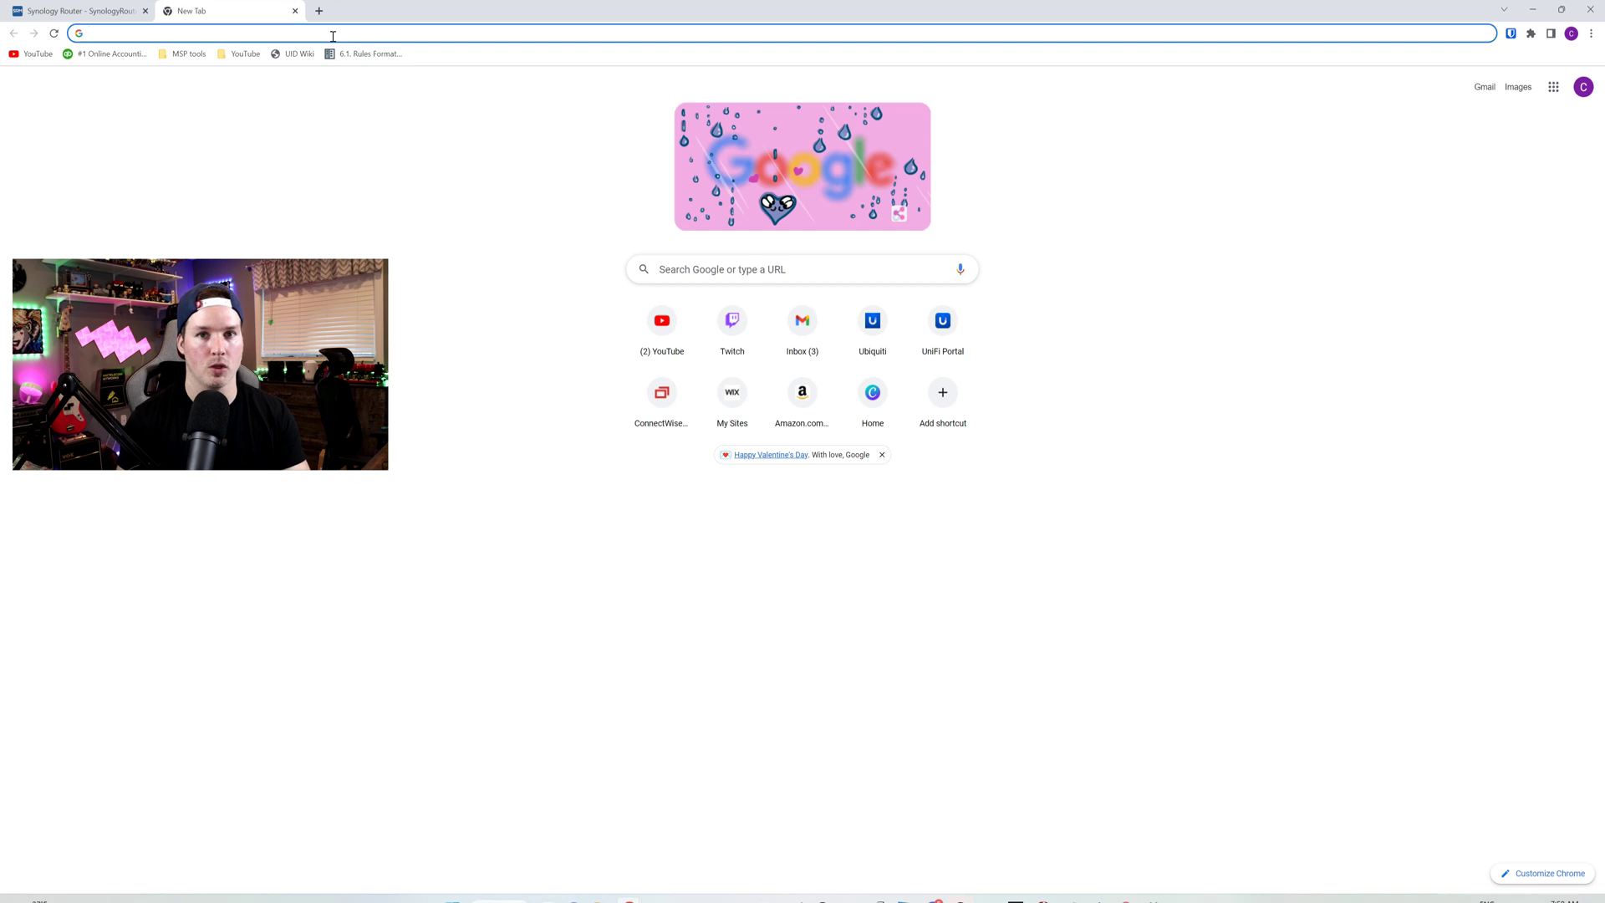
Try loading the router at 192.168.1.1, and at 192.168.5.1 in a new tab
text(192.168.1.1)
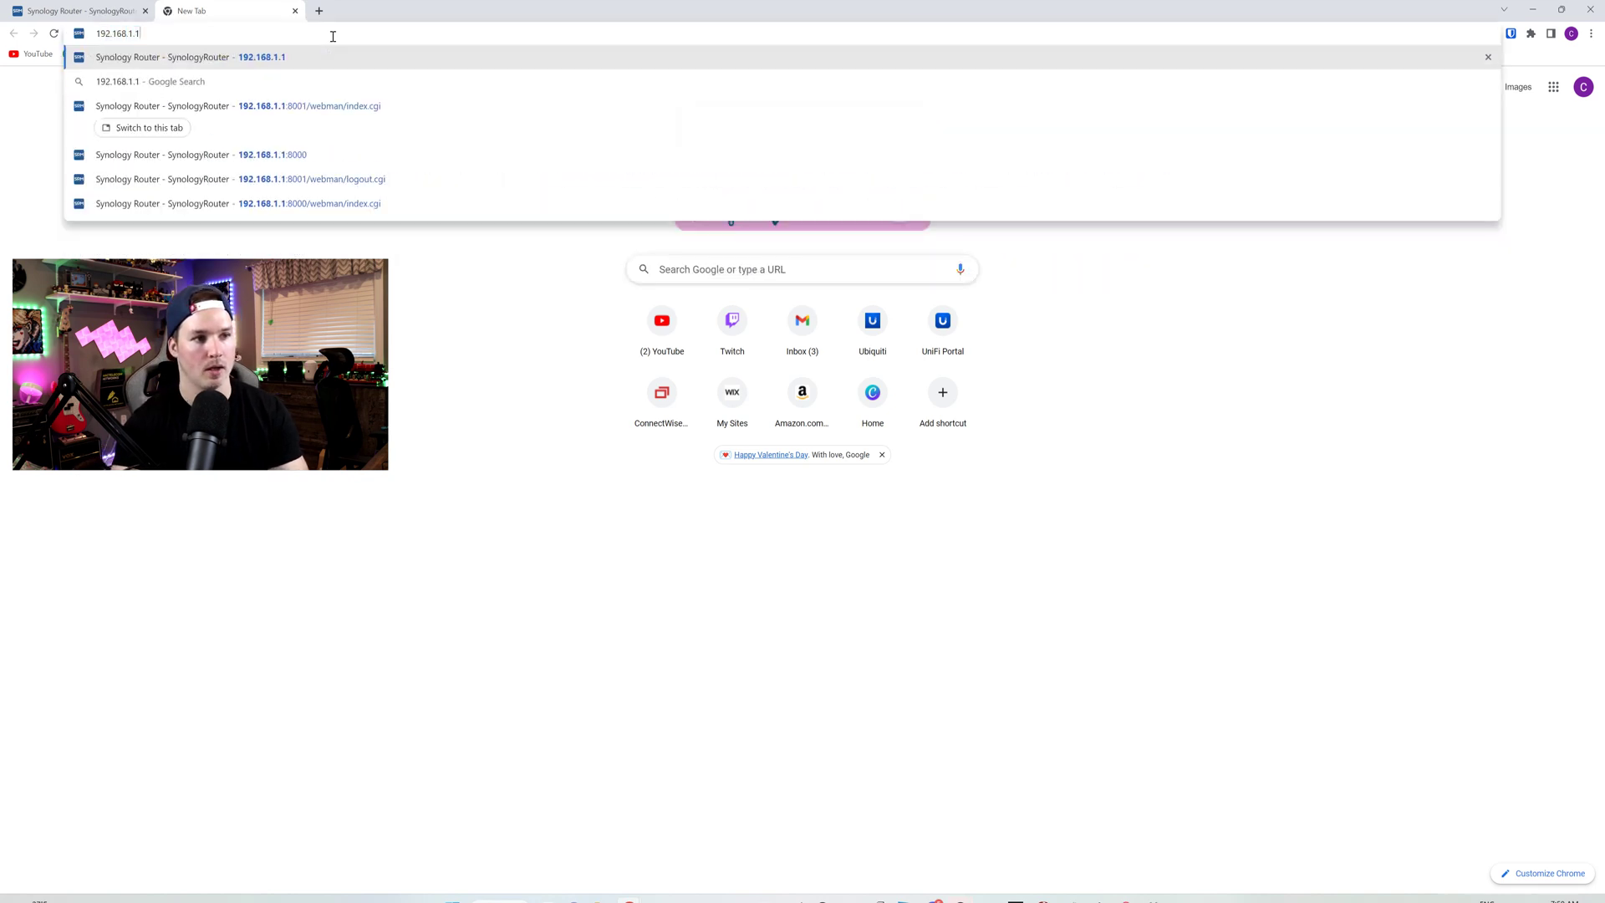
key(Return)
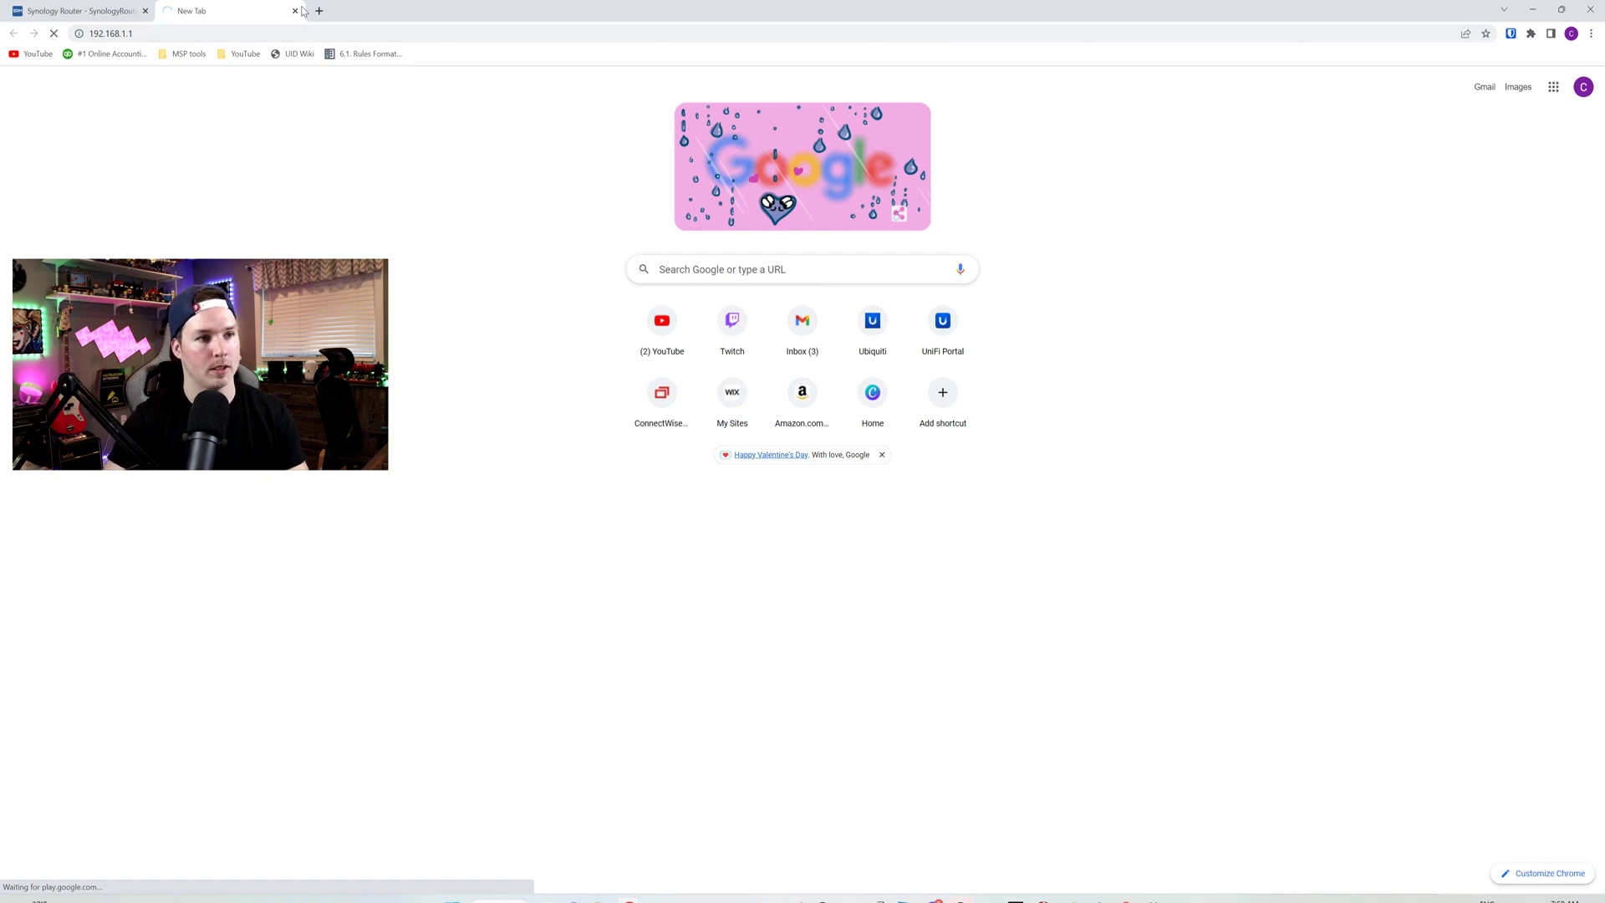
key(ctrl+t)
text(192.168.5.1)
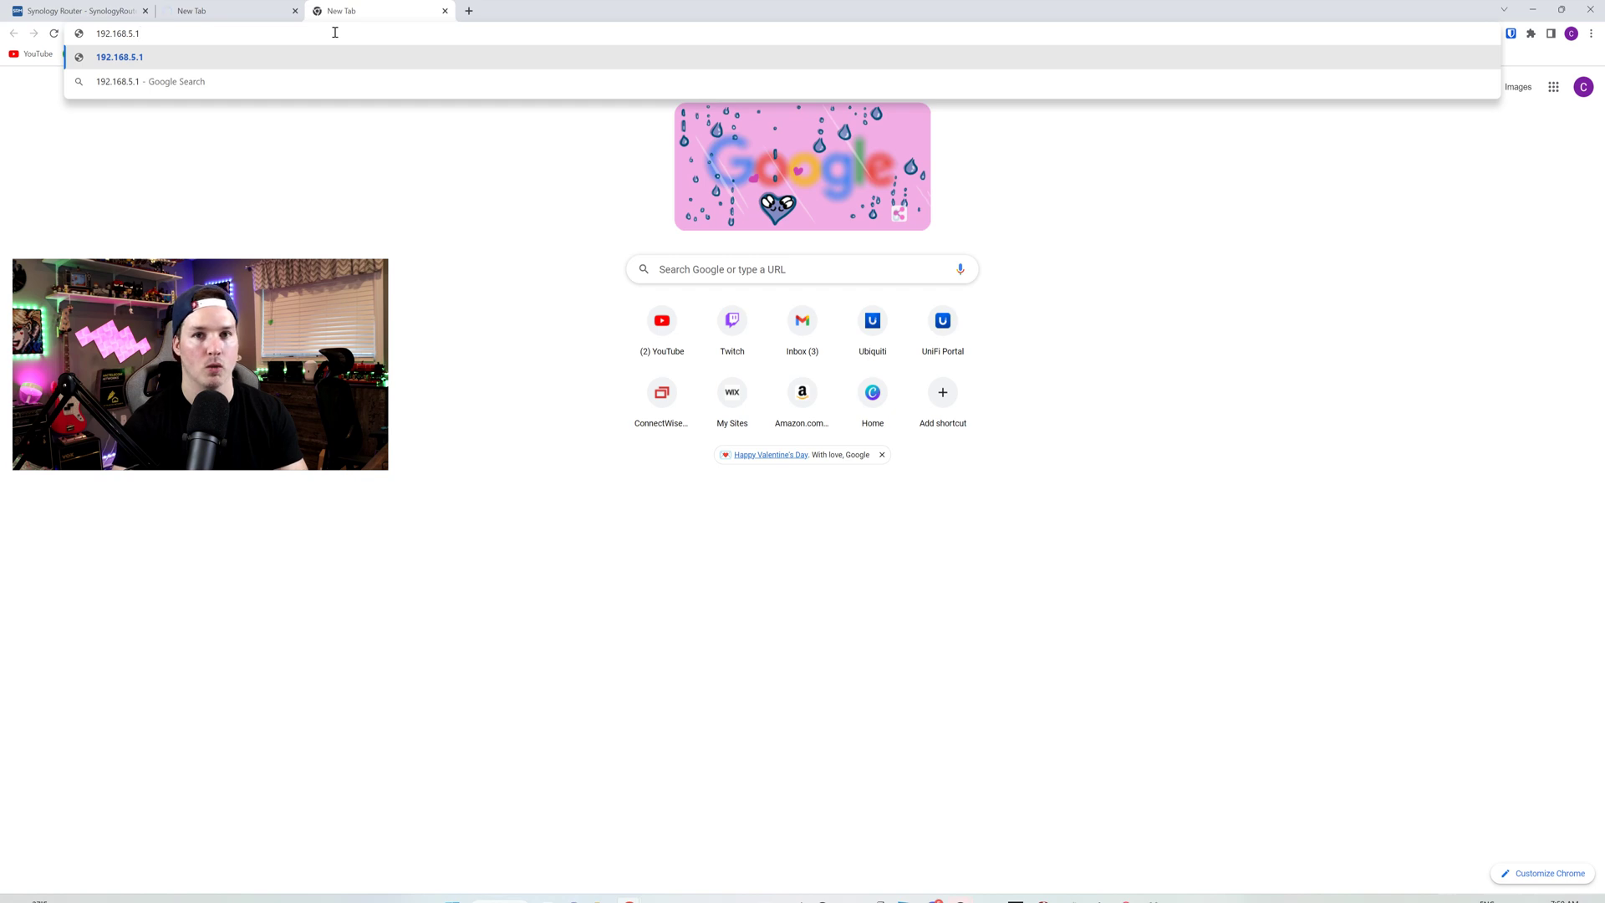
key(Return)
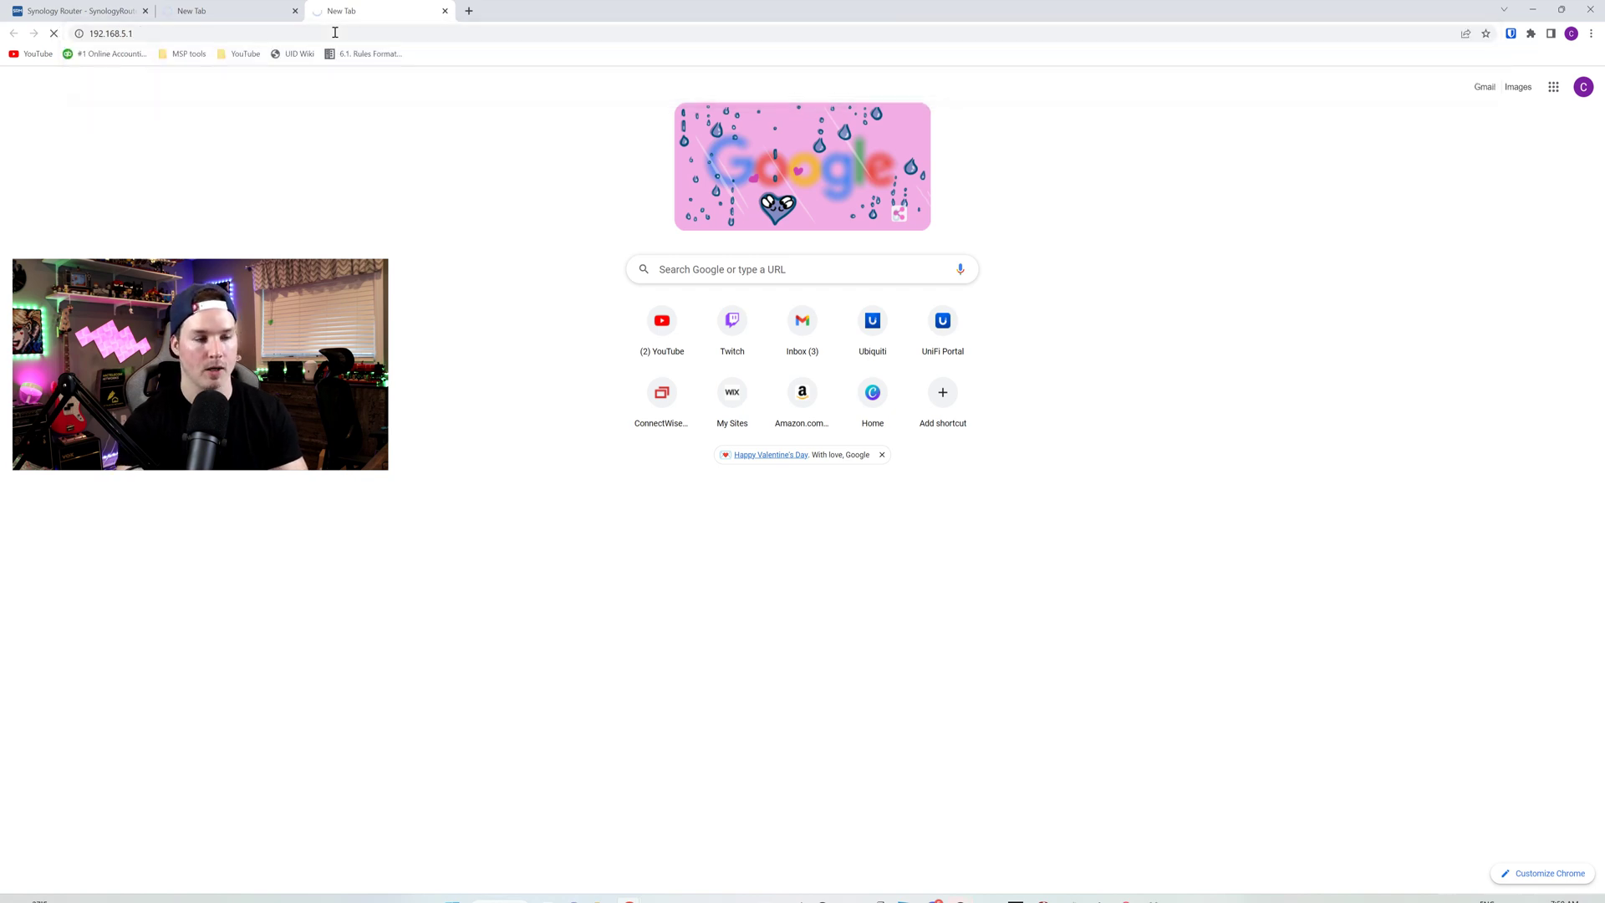